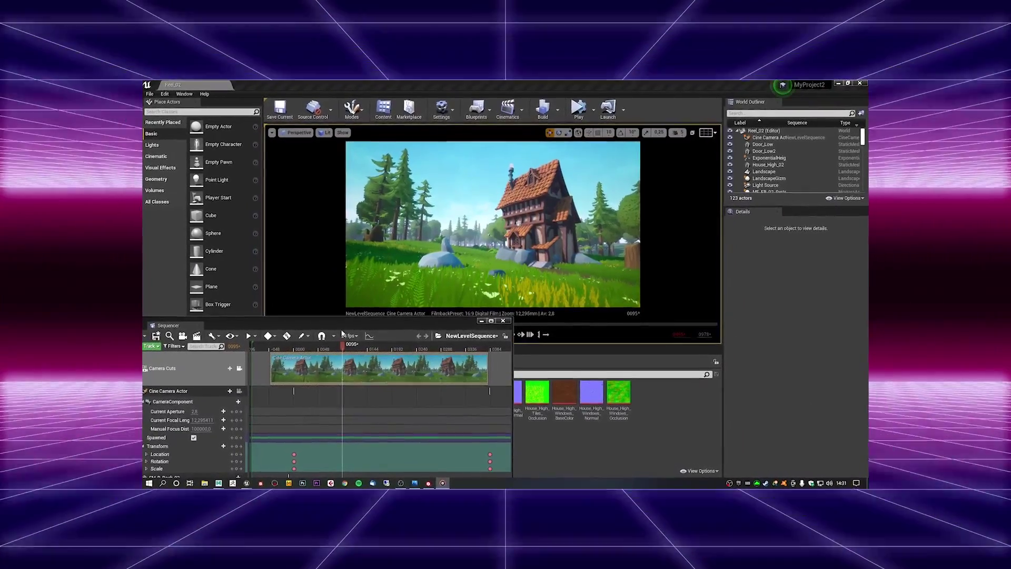
- Scrub the level sequence of the house scene to preview the camera animation
drag(351, 326, 329, 382)
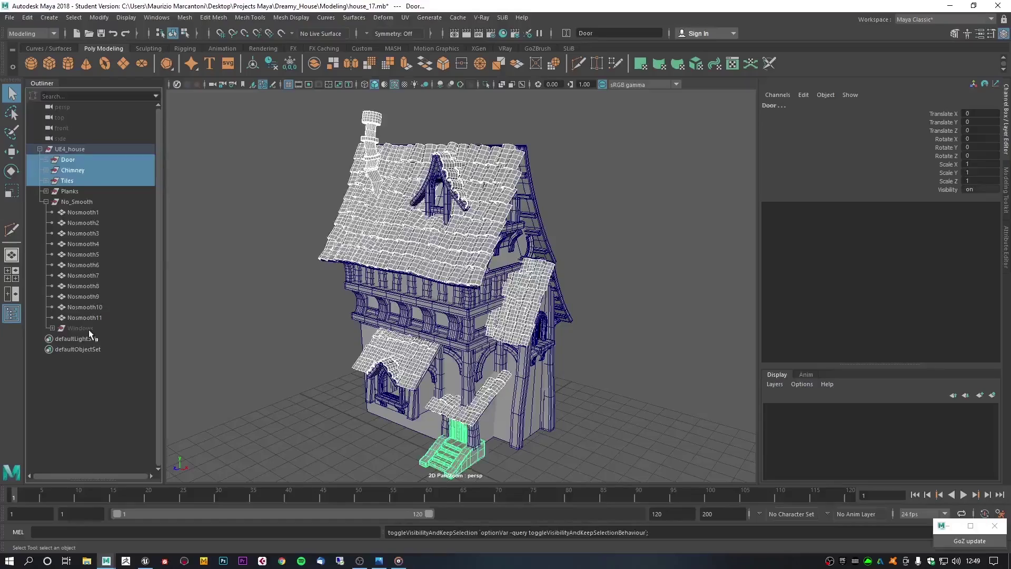
- In Maya, unhide the Windows group of the house model and clear the selection
click(89, 330)
click(295, 216)
scroll(385, 199, up, 5)
scroll(385, 199, down, 5)
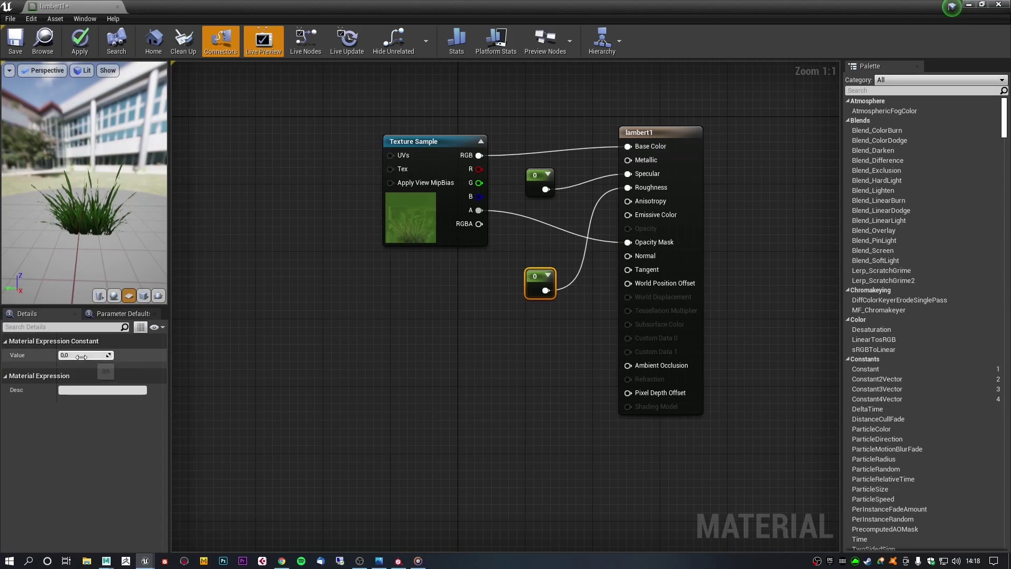
- In the Unreal material editor, open the value of the constant feeding lambert1's Specular input for editing
click(538, 176)
click(105, 354)
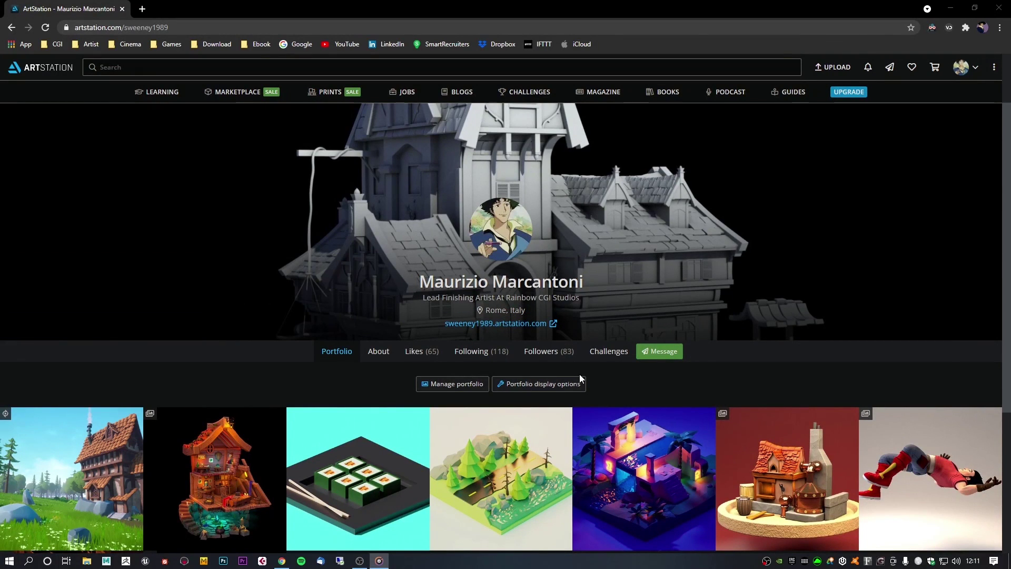
- In the browser, look through the ArtStation portfolio and view the Dreamy House artwork's video in full screen
drag(1004, 224, 1006, 334)
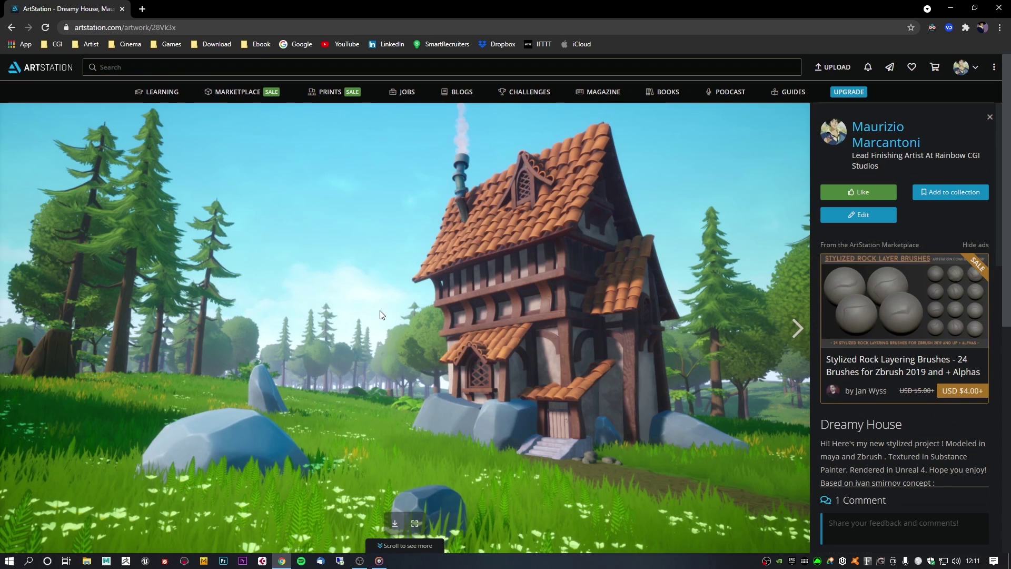
scroll(380, 315, down, 8)
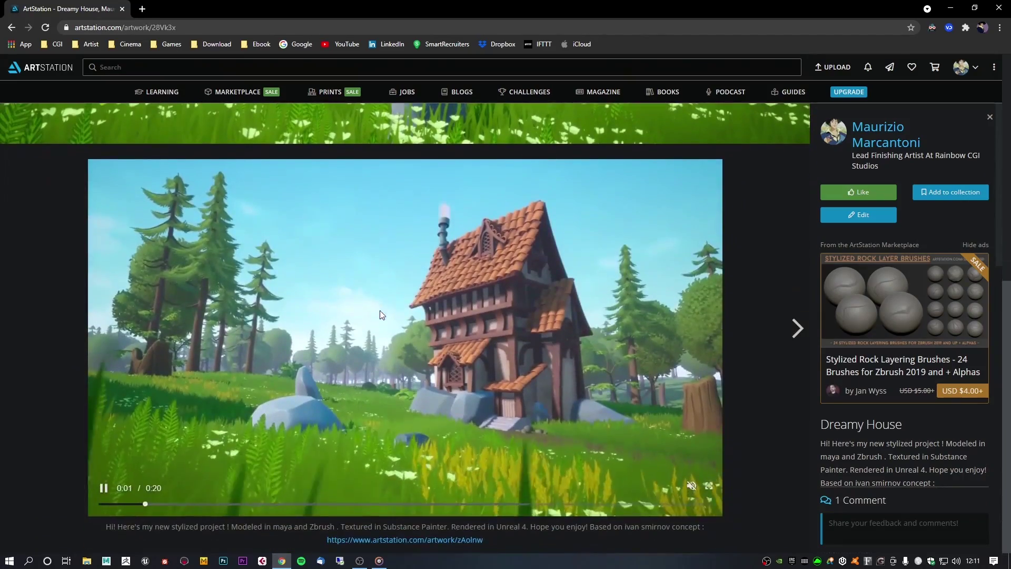
click(709, 485)
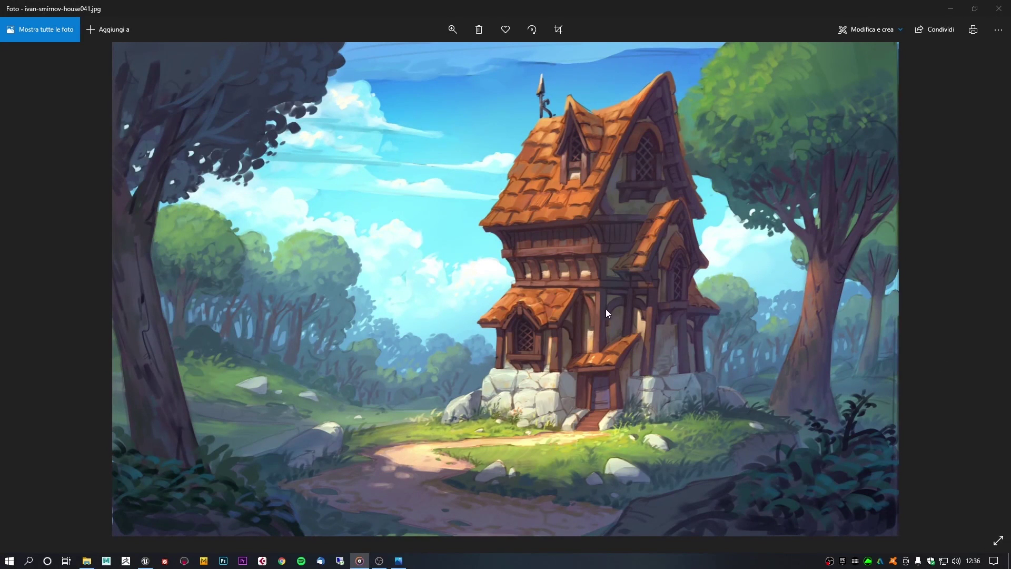
- In the Photos viewer, page through the house concept art and the earlier 3D renders and wireframes
click(909, 280)
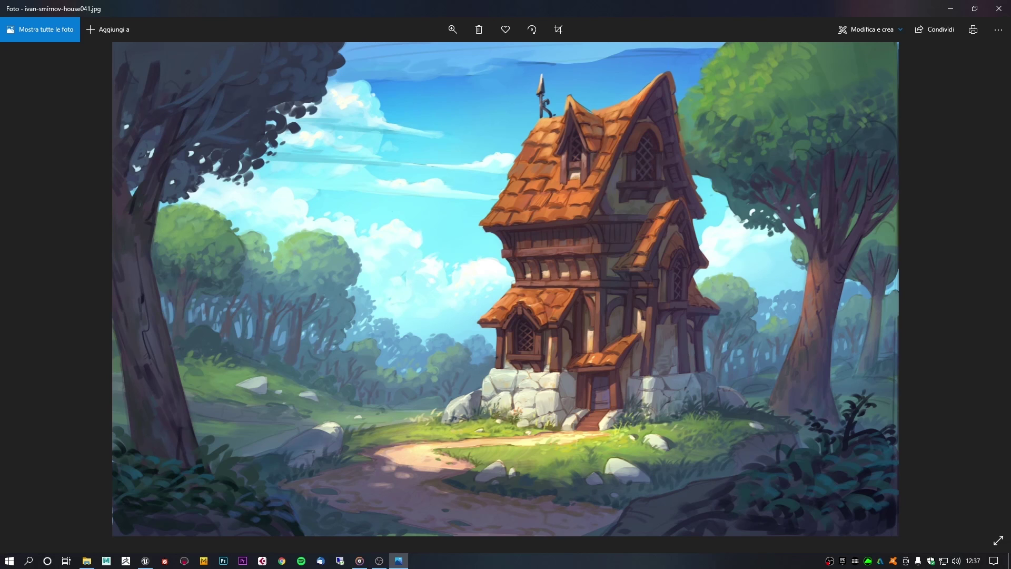
key(Right)
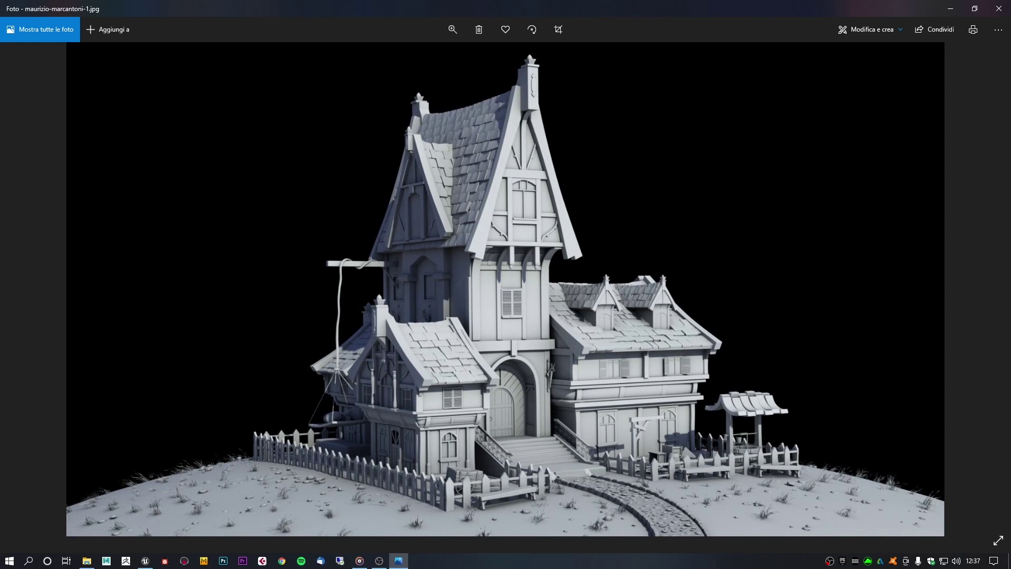
key(Right)
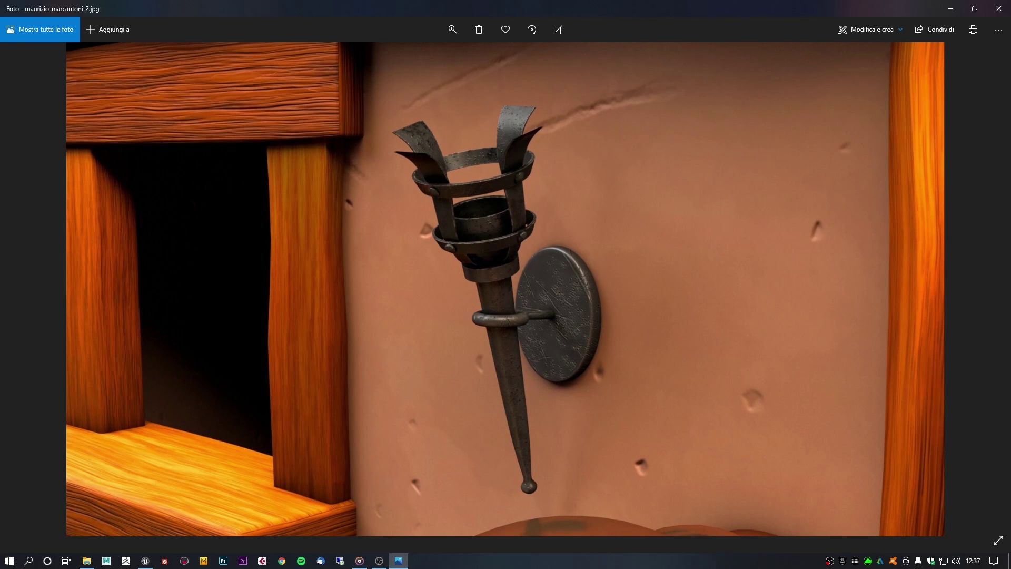
key(Right)
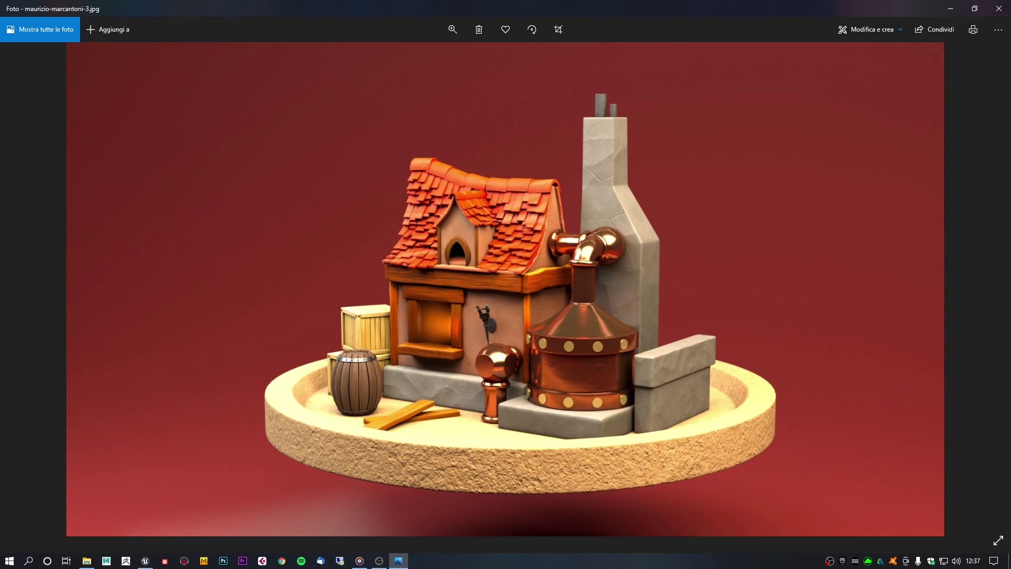
key(Right)
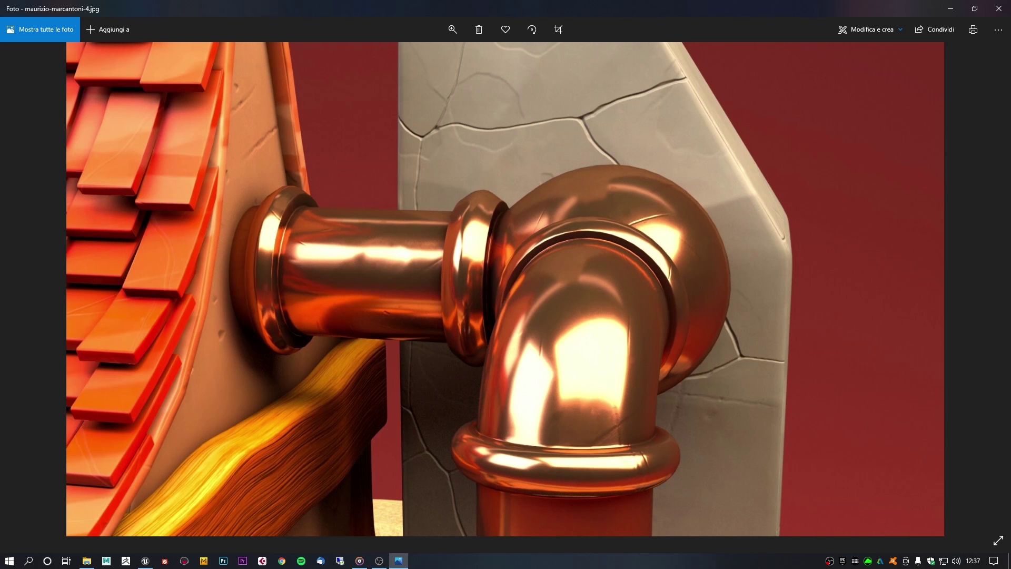
key(Right)
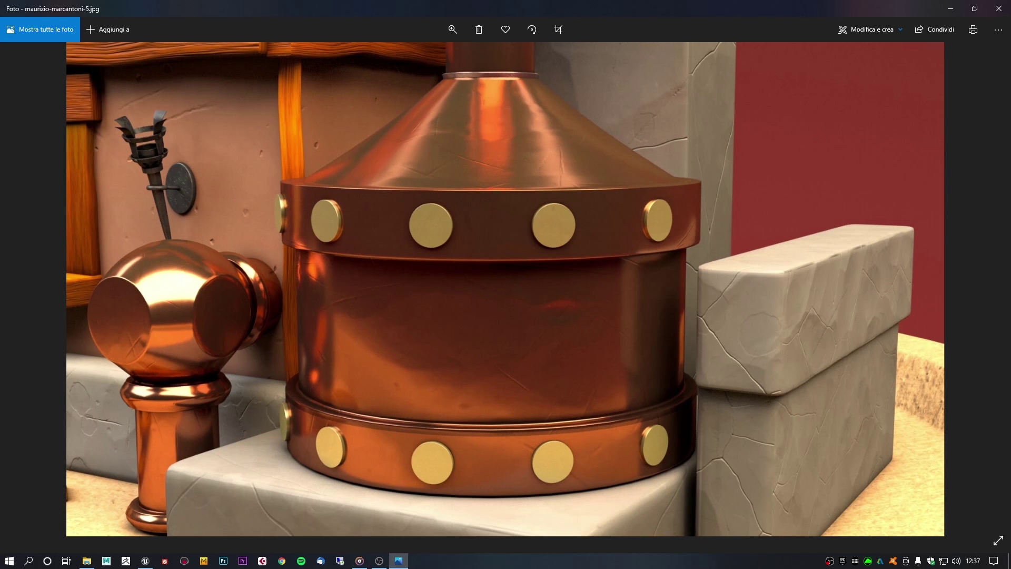
key(Right)
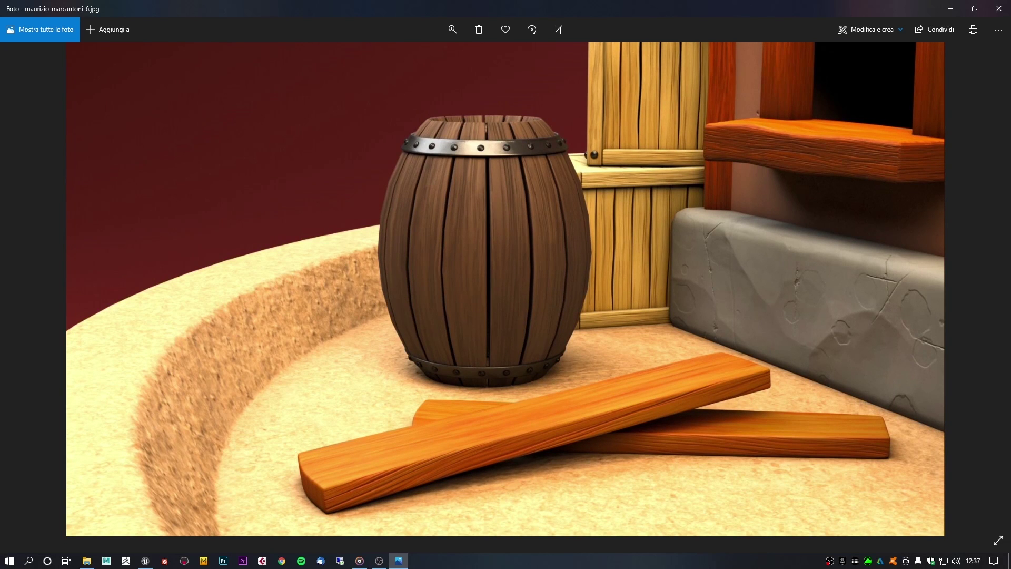
key(Right)
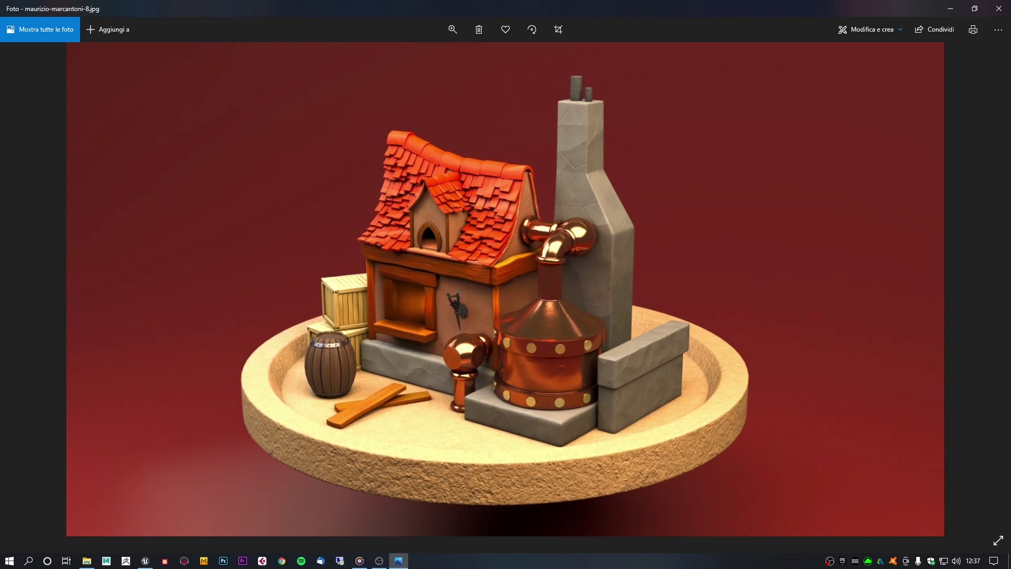
key(Right)
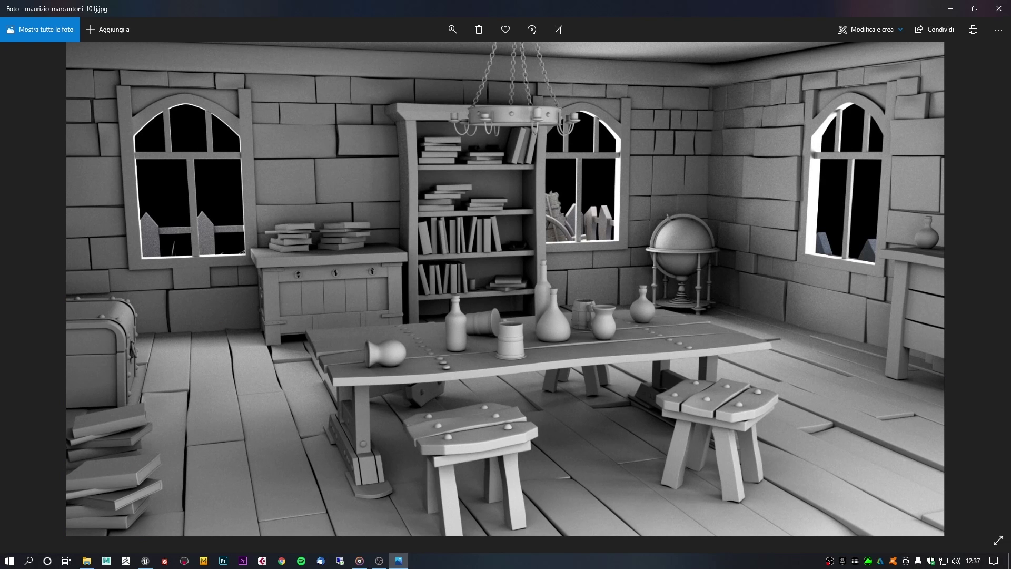
key(Right)
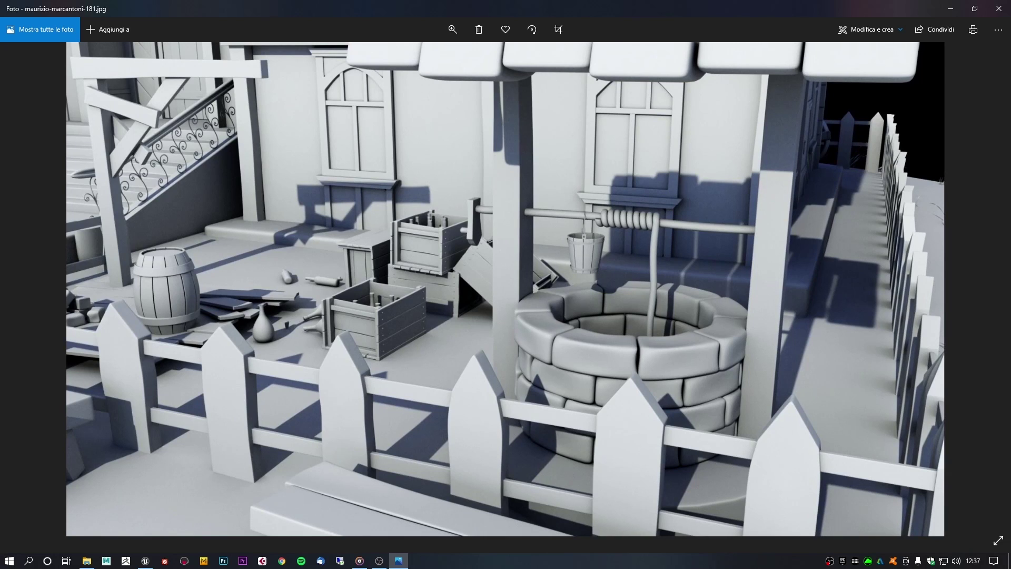
key(Right)
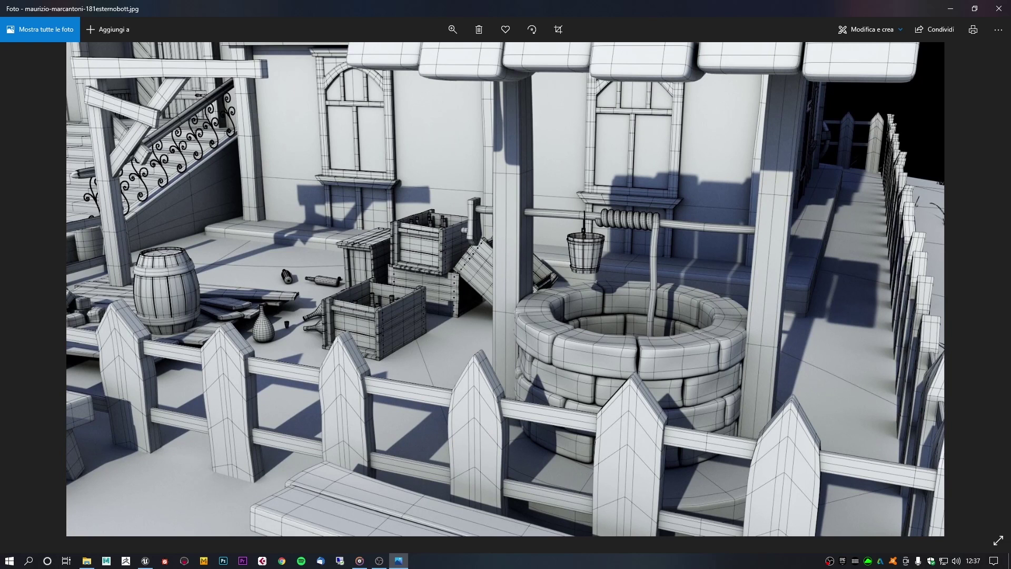
key(Right)
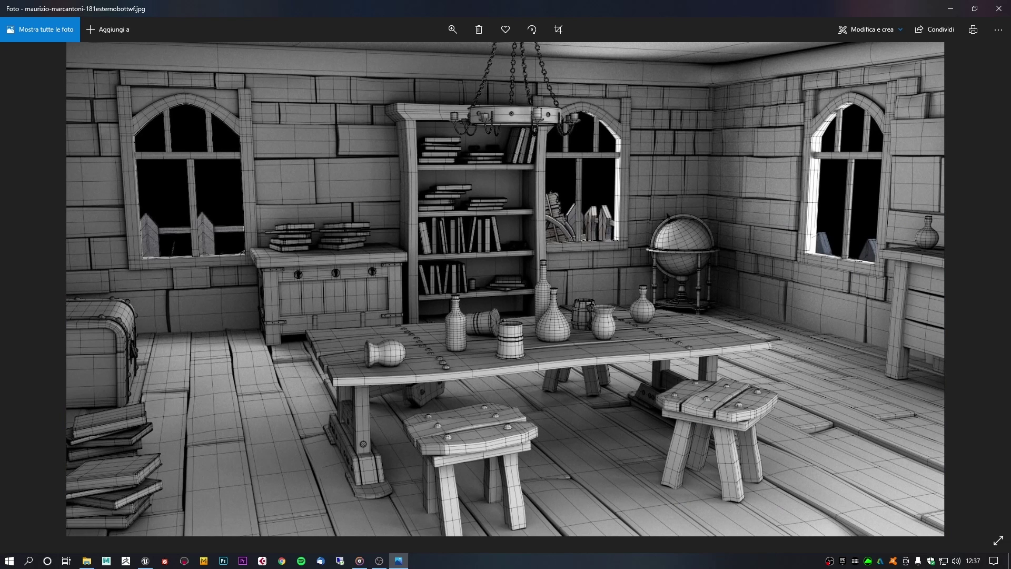
key(Right)
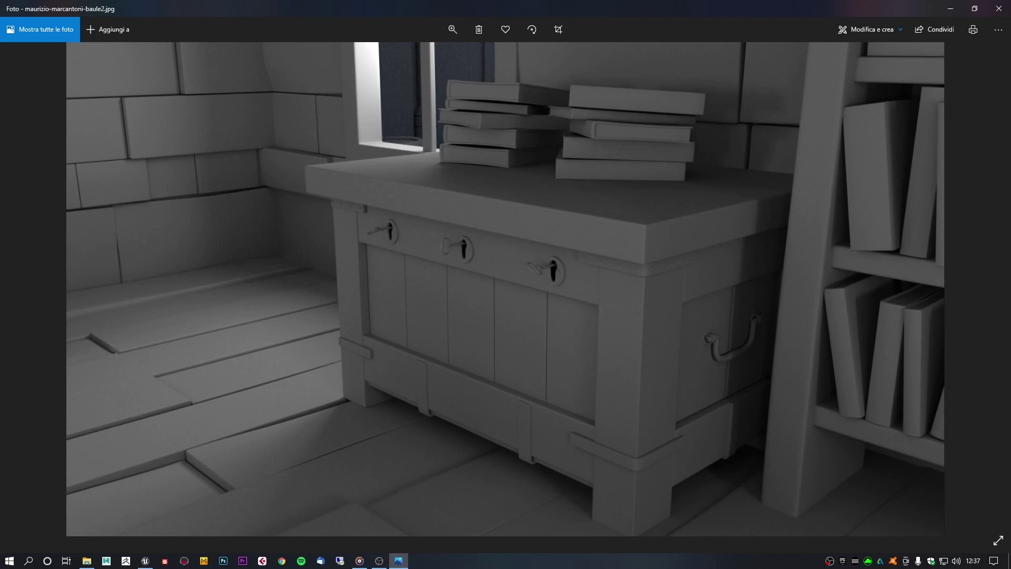
key(Right)
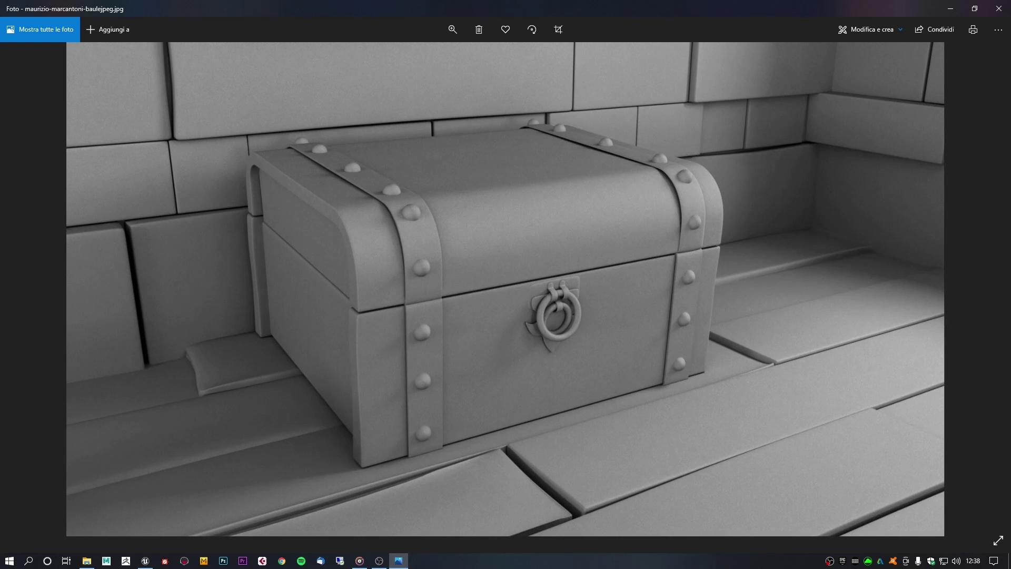
key(Right)
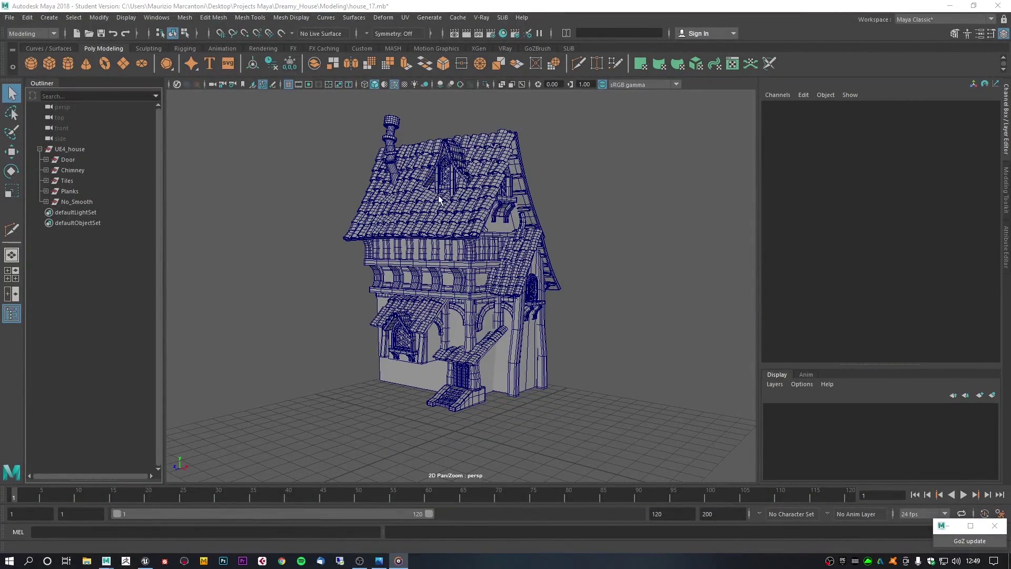
- In Maya, expand the No_Smooth group and hide the Door, Chimney, Tiles, Planks and Windows groups
mouse_move(555, 219)
alt+mouse_down()
mouse_move(537, 228)
mouse_move(550, 226)
alt+mouse_up()
drag(82, 162, 89, 194)
click(45, 202)
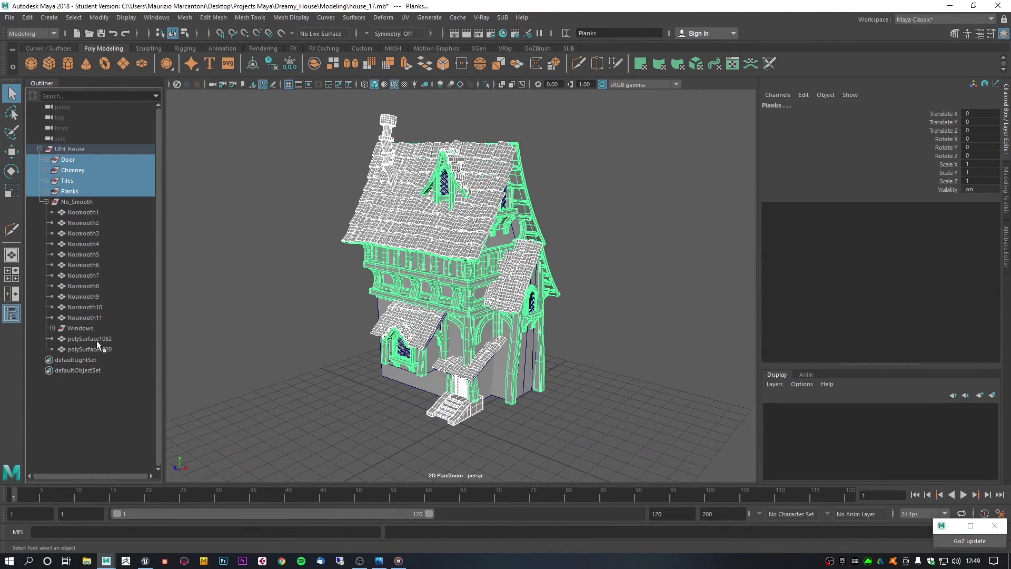
ctrl+click(90, 327)
key(ctrl+h)
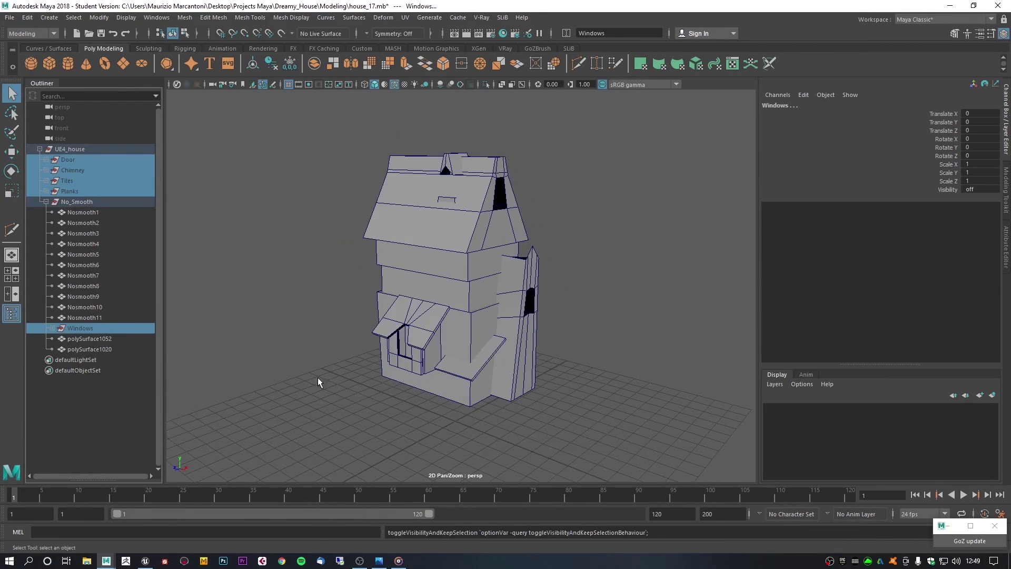
- Delete the leftover polySurface1052 and polySurface1020 meshes from the No_Smooth group
alt+drag(337, 371, 317, 340)
drag(545, 336, 453, 324)
key(Delete)
click(98, 329)
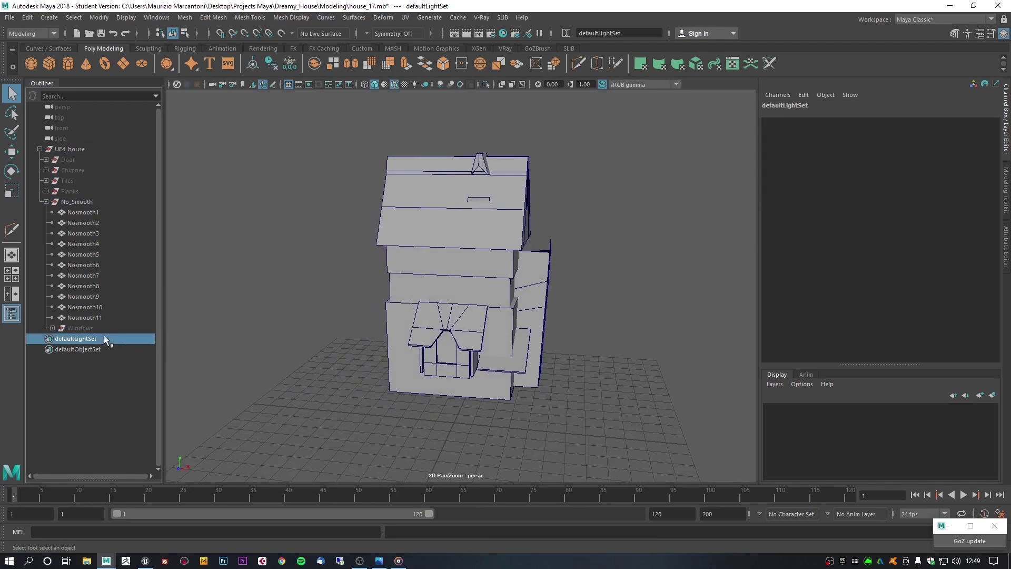
- Unhide the Planks group and examine the wooden structure around the base house volumes
click(79, 191)
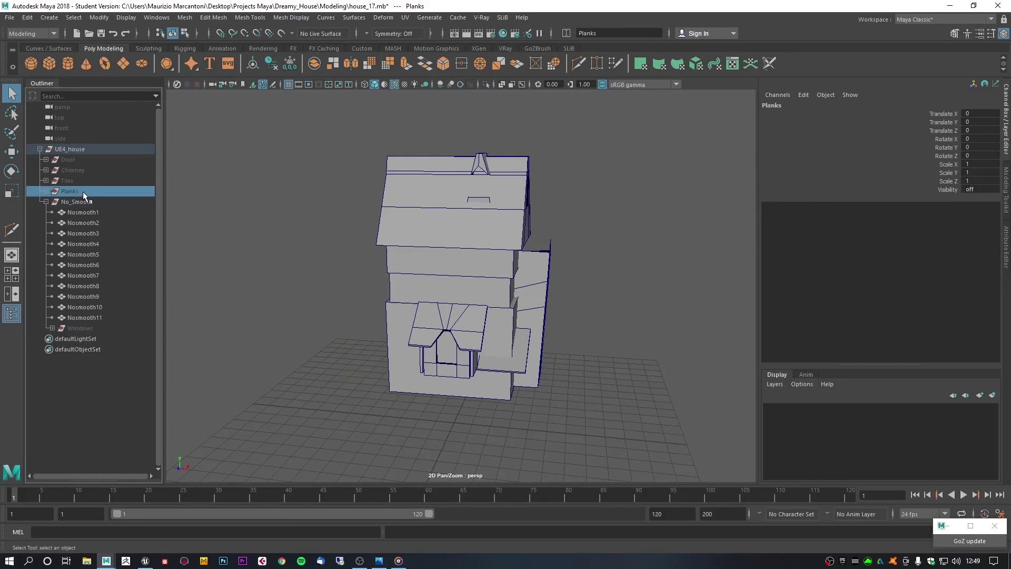
key(h)
alt+drag(422, 239, 407, 244)
click(320, 220)
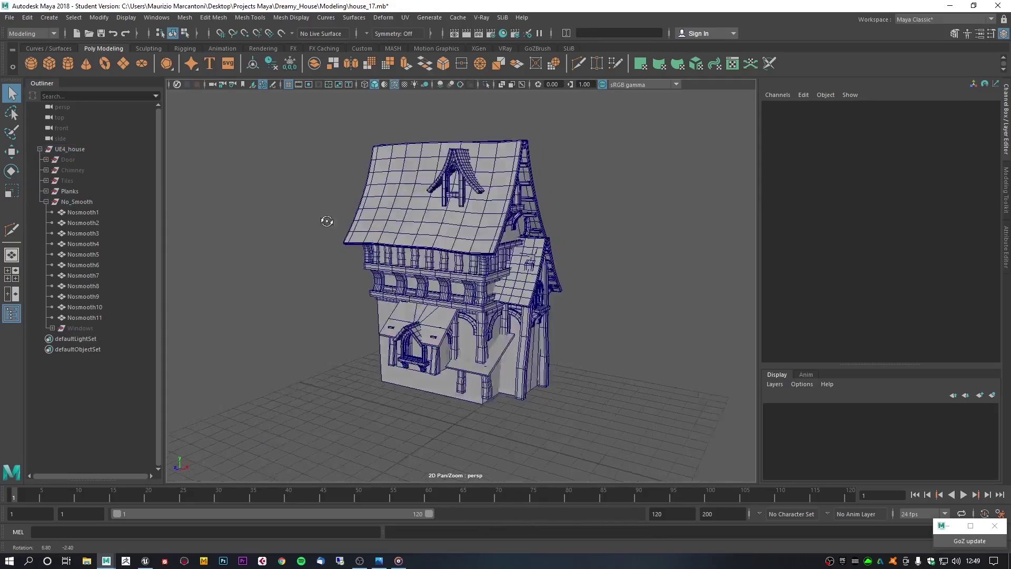
alt+right_drag(320, 219, 359, 250)
alt+drag(359, 254, 301, 270)
- Unhide the Tiles, Chimney, Door and Windows groups and clear the selection
drag(74, 180, 69, 160)
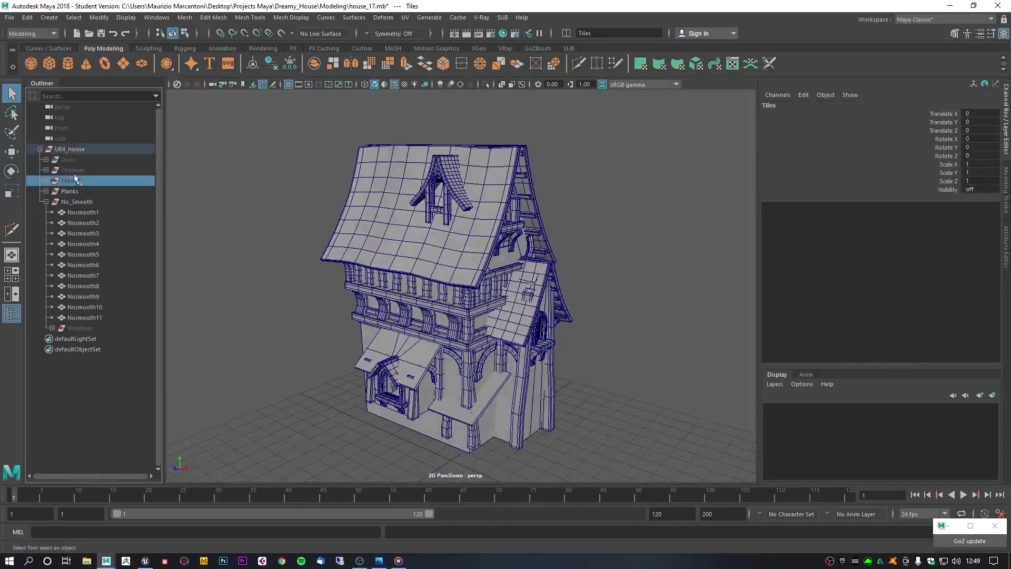
key(shift+h)
click(89, 328)
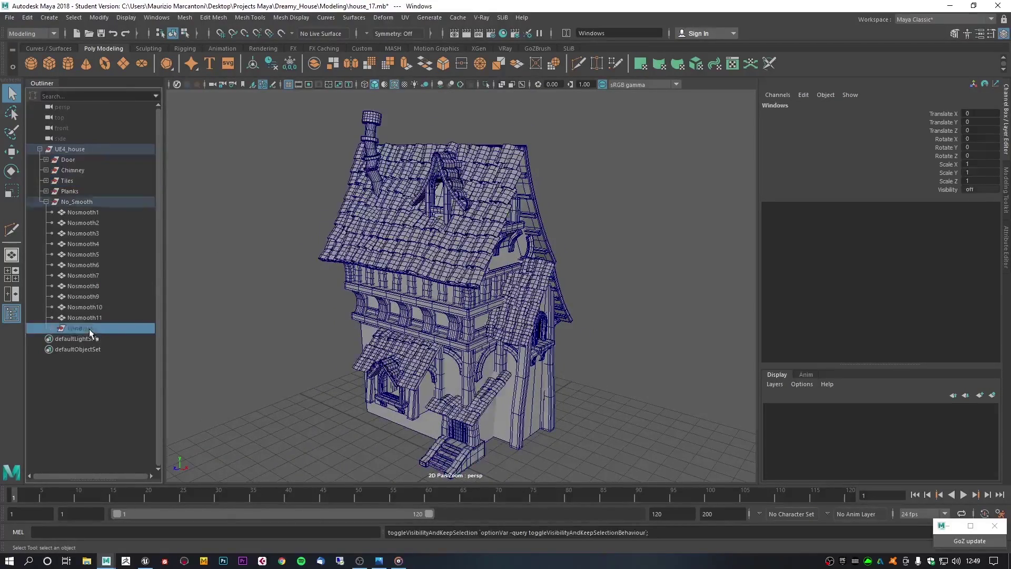
key(shift+h)
click(264, 161)
- Examine the complete house with the wireframe-on-shaded display toggled off and back on
scroll(264, 161, up, 2)
scroll(274, 163, down, 4)
alt+drag(287, 171, 327, 169)
click(395, 84)
click(394, 84)
mouse_move(362, 212)
alt+mouse_down()
mouse_move(344, 225)
mouse_move(310, 214)
mouse_move(345, 219)
mouse_move(357, 171)
mouse_move(361, 182)
alt+mouse_up()
alt+drag(330, 221, 325, 221)
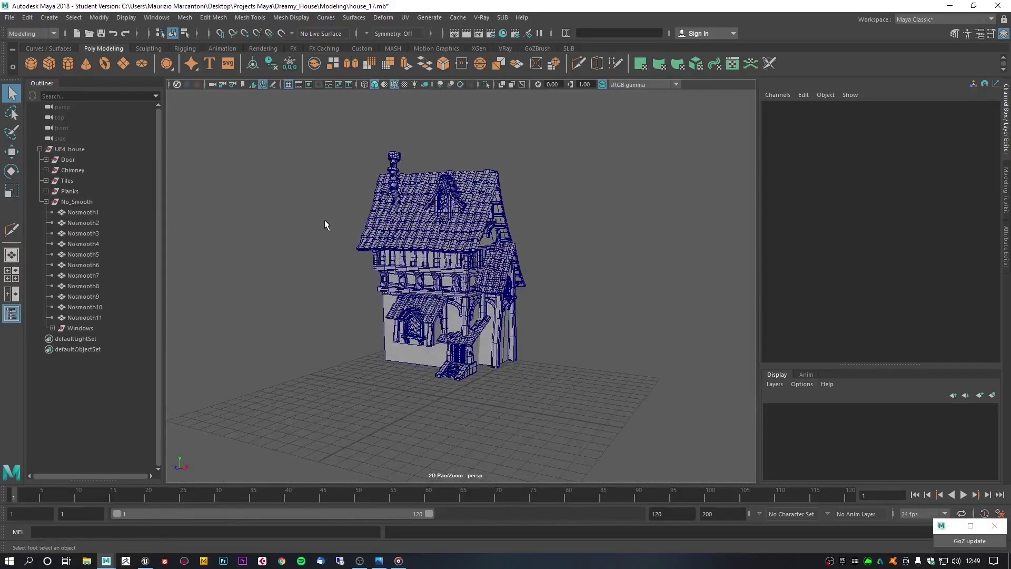
- Rotate the roof tile just below the dormer window to about -0.7, -6.5 and -1.7 degrees in X, Y and Z
alt+right_drag(331, 226, 541, 375)
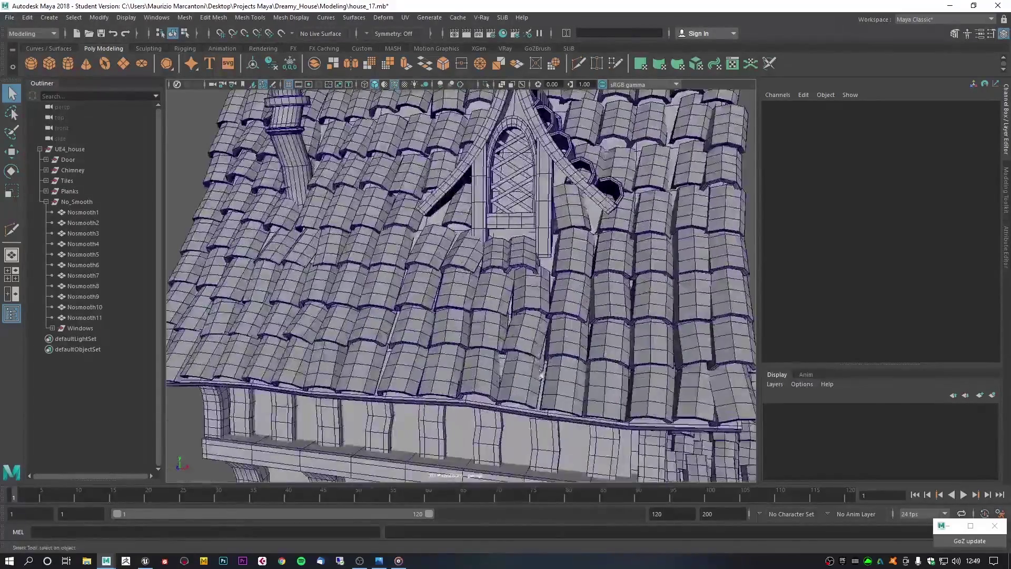
click(509, 320)
alt+drag(509, 320, 462, 345)
click(462, 345)
key(f)
alt+right_drag(479, 355, 349, 311)
key(e)
alt+drag(463, 354, 443, 302)
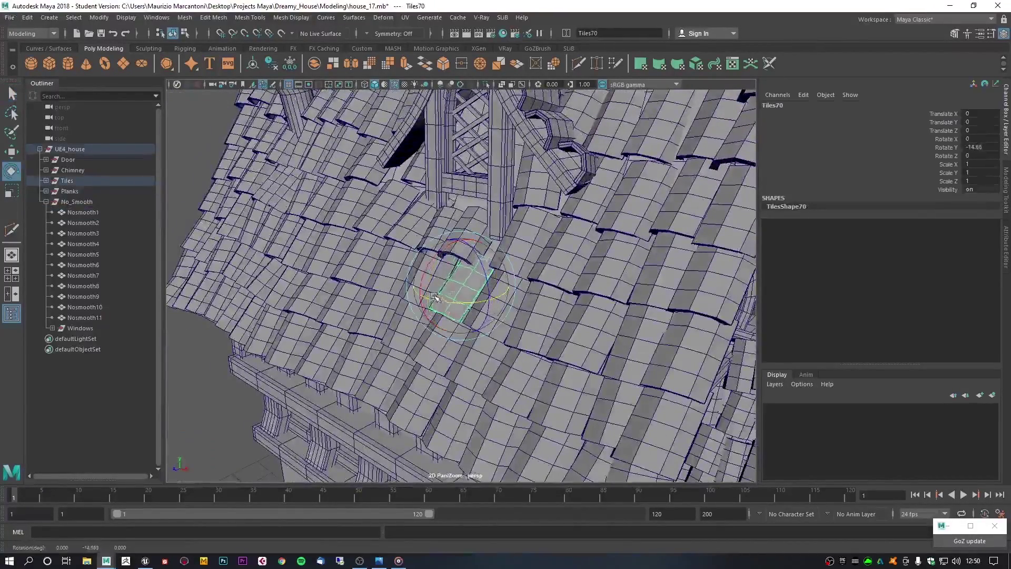
key(q)
- Rotate and shift two tiles in the lower rows of the main roof near the eave to break up their alignment
alt+drag(282, 326, 332, 294)
alt+middle_drag(315, 368, 424, 303)
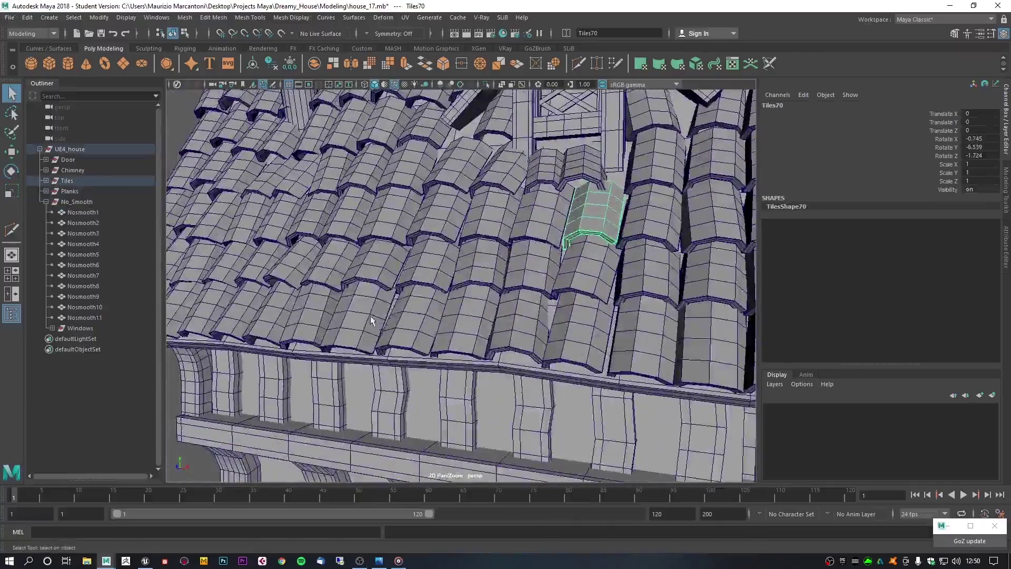
click(347, 310)
key(e)
key(q)
alt+drag(349, 311, 492, 315)
click(491, 314)
key(w)
alt+drag(452, 274, 497, 307)
alt+drag(481, 269, 455, 277)
key(e)
key(q)
- Adjust the rotation and position of two further main-roof tiles for a more irregular layout
click(339, 293)
scroll(339, 293, down, 4)
key(e)
alt+drag(348, 295, 401, 287)
key(w)
key(q)
click(357, 318)
key(e)
drag(341, 318, 343, 314)
key(w)
key(q)
- Vary the rotation of two more individual tiles on the main roof below the dormer
alt+drag(347, 274, 476, 375)
click(352, 279)
key(e)
key(q)
alt+right_drag(476, 374, 521, 395)
alt+middle_drag(522, 395, 496, 338)
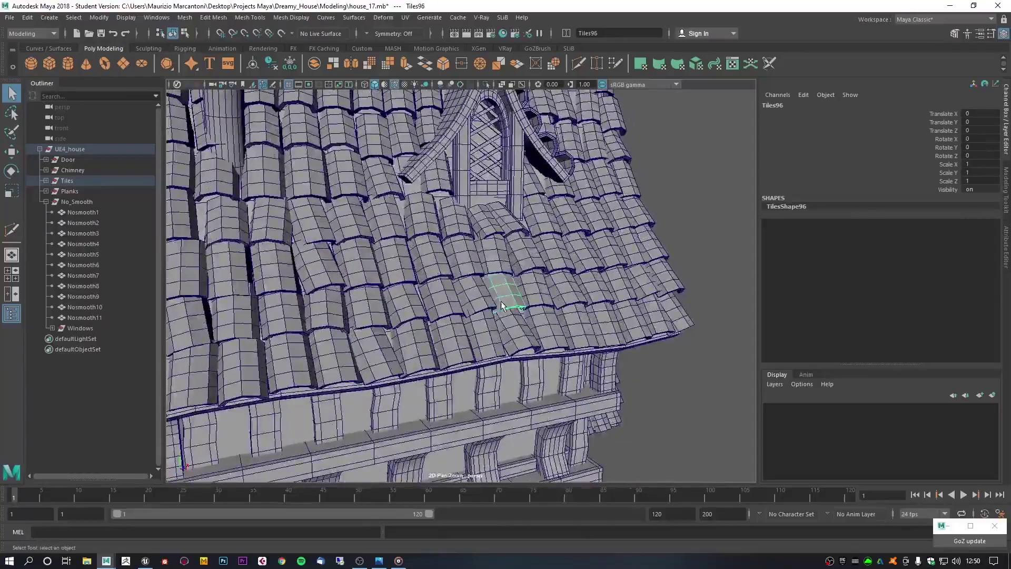
alt+drag(501, 305, 521, 298)
click(524, 281)
key(e)
key(q)
- Deselect the roof tile and collapse the No_Smooth group in the outliner
alt+right_drag(521, 298, 442, 303)
alt+drag(442, 303, 406, 282)
click(305, 248)
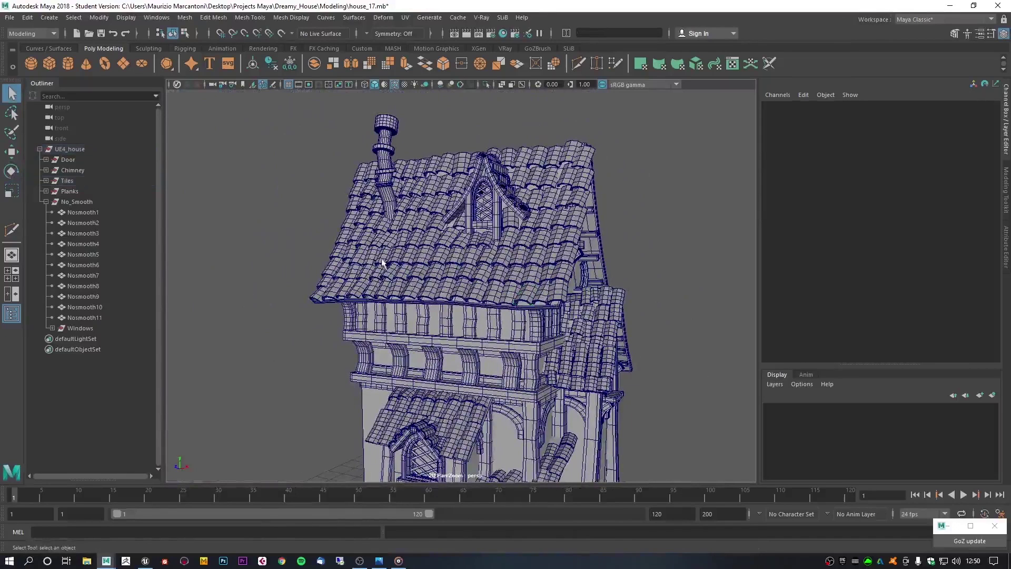
click(46, 202)
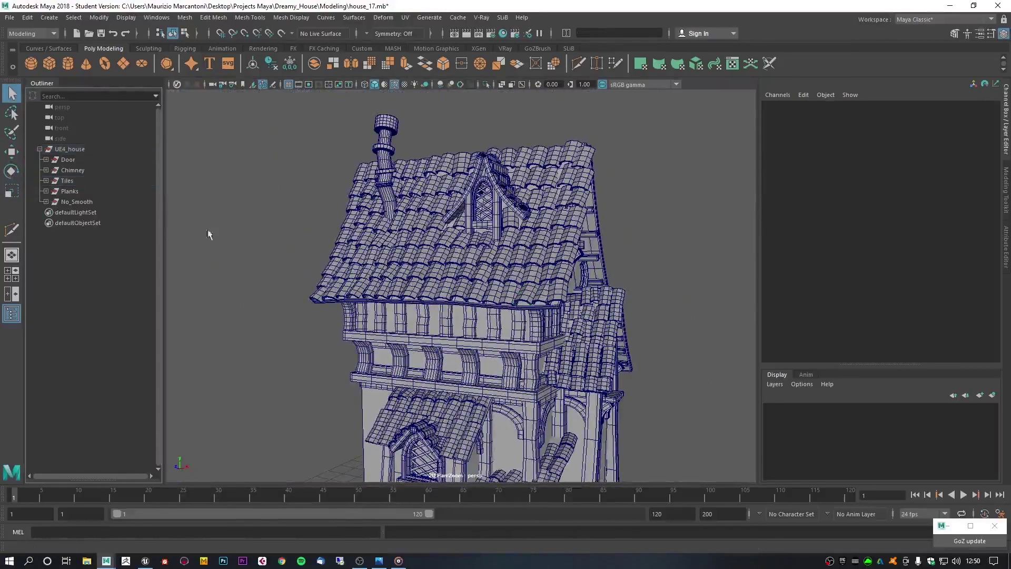
- Highlight all the house groups from Door to No_Smooth in the outliner, and clear the selection
click(62, 161)
shift+click(64, 200)
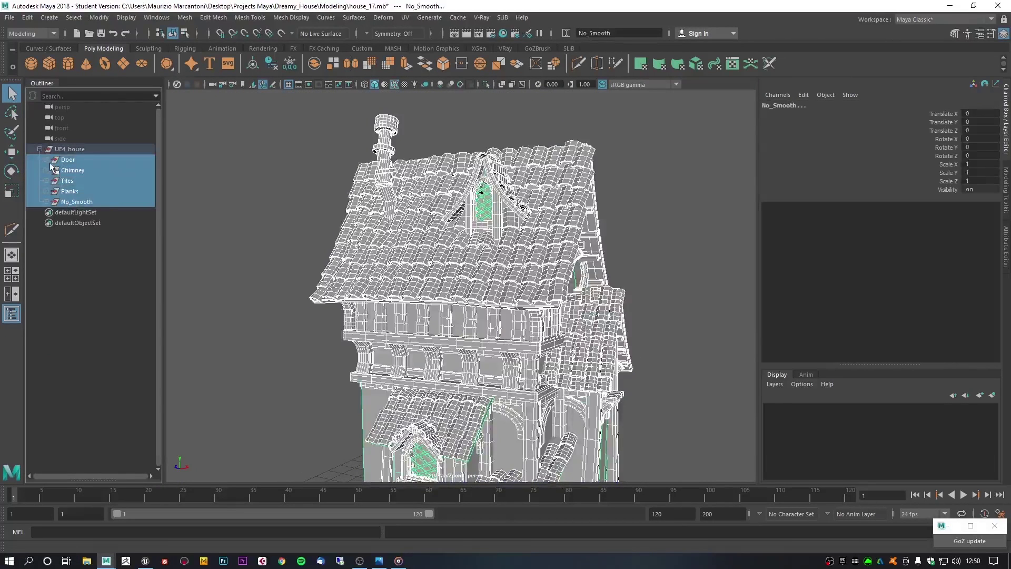
click(48, 161)
click(47, 160)
click(178, 190)
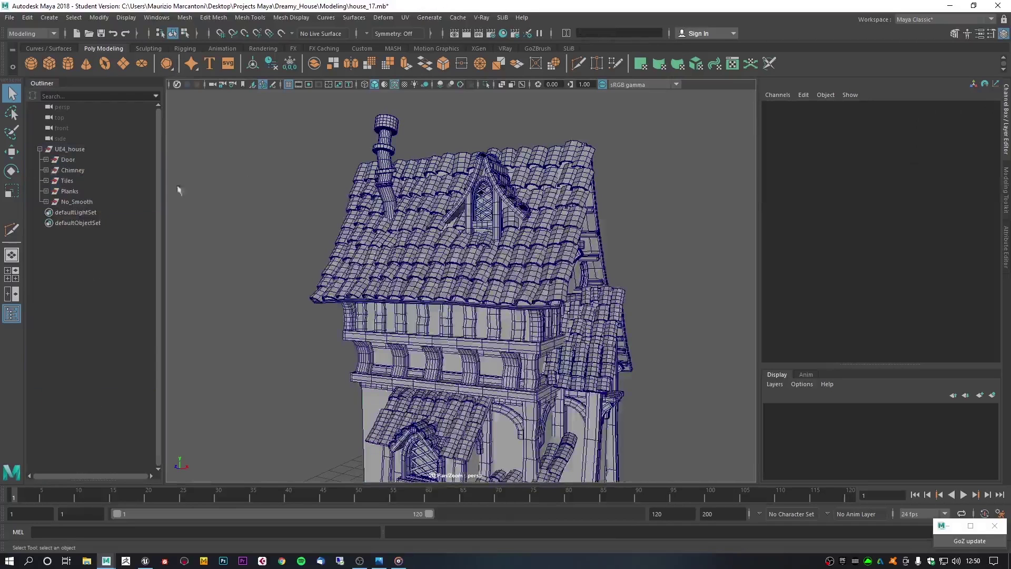
- Expand the Chimney and Tiles groups in the outliner and browse the individually named roof tiles
click(46, 170)
click(46, 191)
click(81, 204)
scroll(83, 235, down, 20)
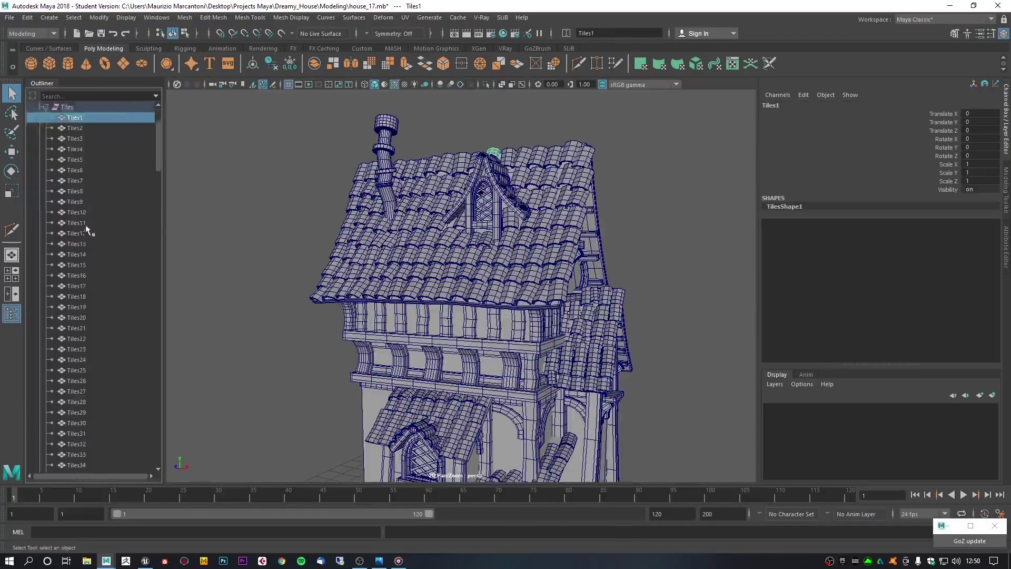
scroll(89, 261, up, 20)
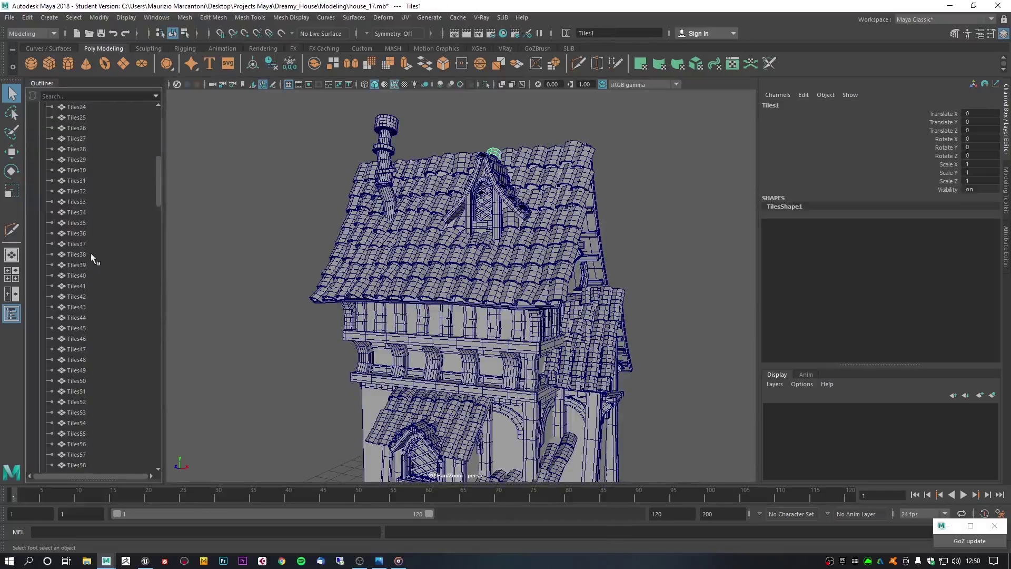
click(46, 191)
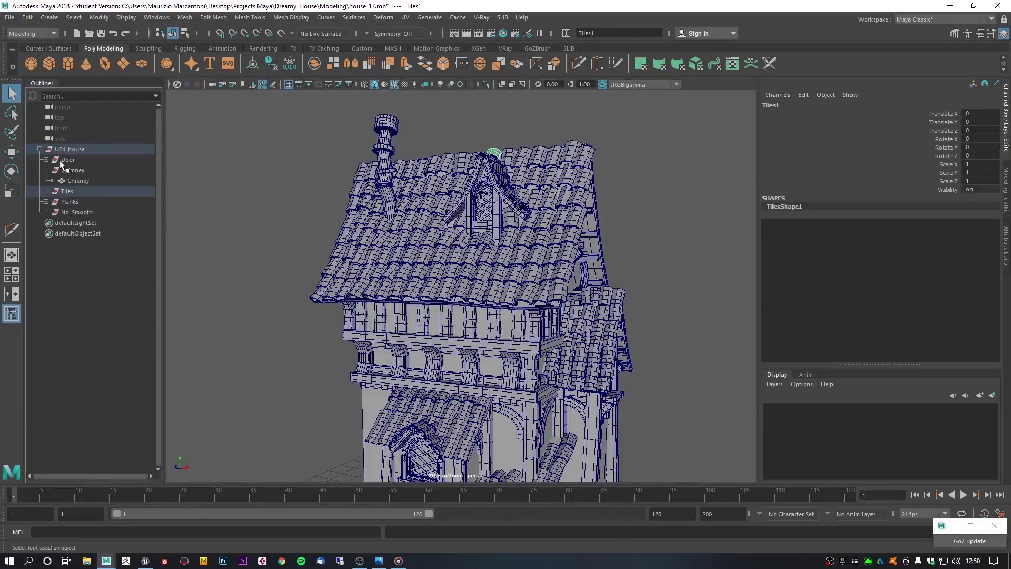
- Browse the individual planks inside the Planks group, and collapse the house's subgroups again
click(46, 202)
scroll(78, 252, down, 20)
scroll(57, 288, up, 20)
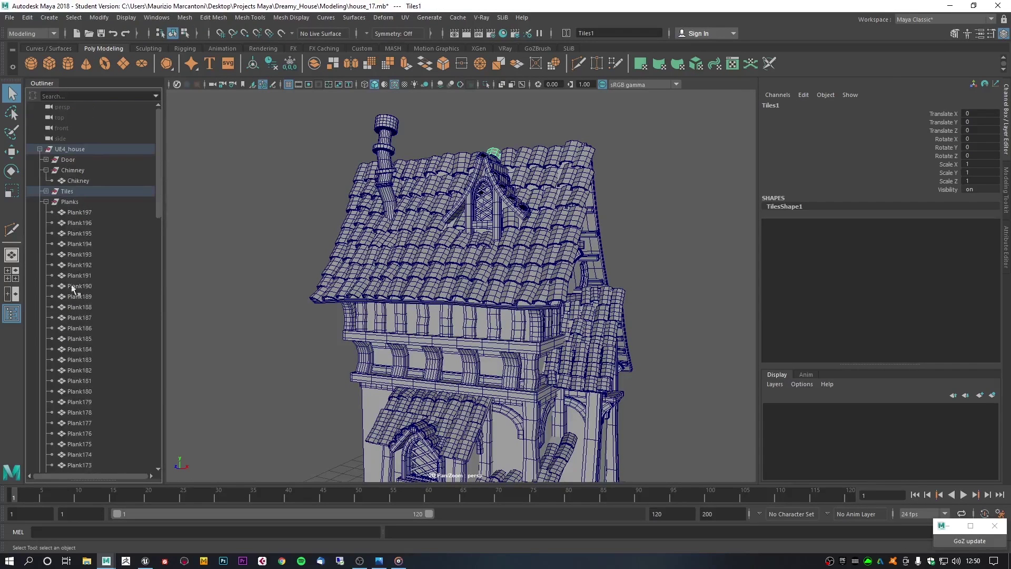
click(46, 202)
click(46, 170)
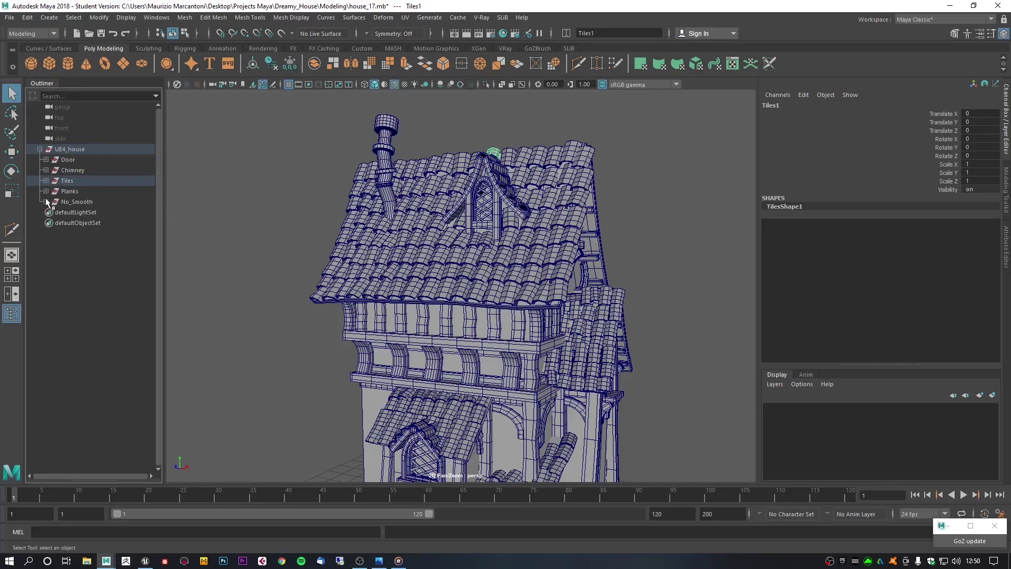
click(45, 191)
click(46, 191)
click(284, 236)
- Select one main-roof tile beside the dormer and inspect its UV shell in the UV Editor
alt+drag(288, 241, 308, 223)
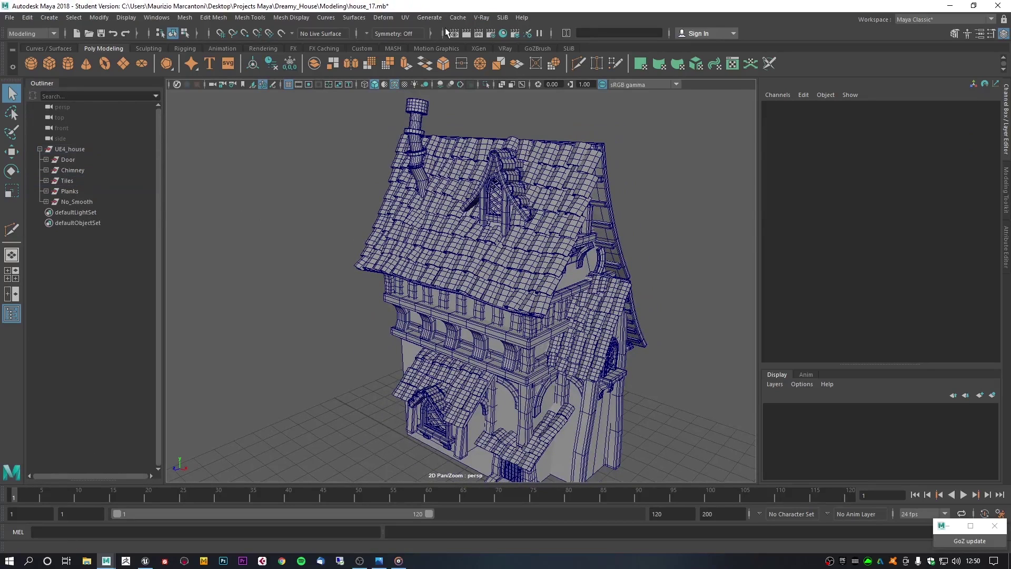
click(451, 204)
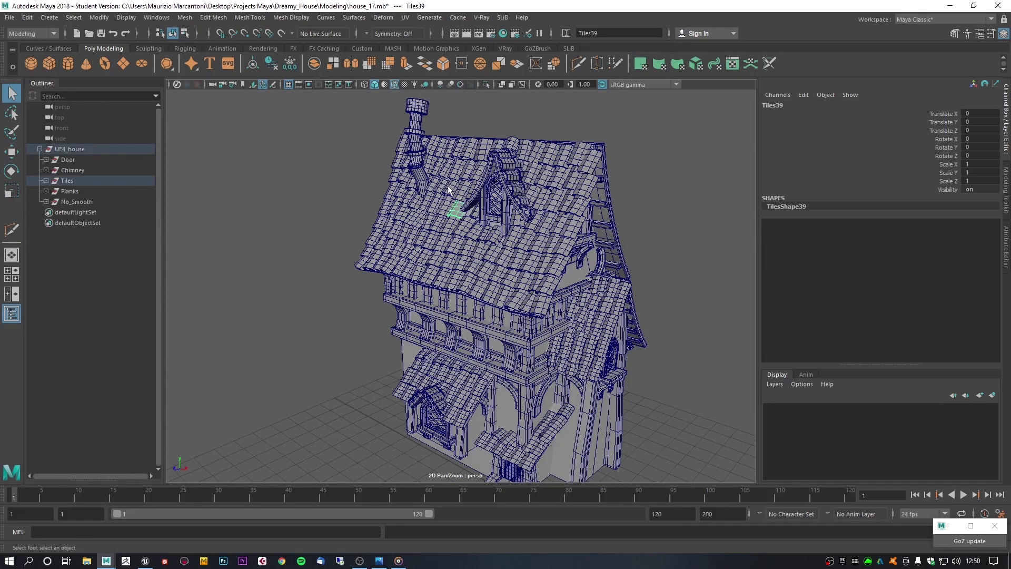
click(457, 17)
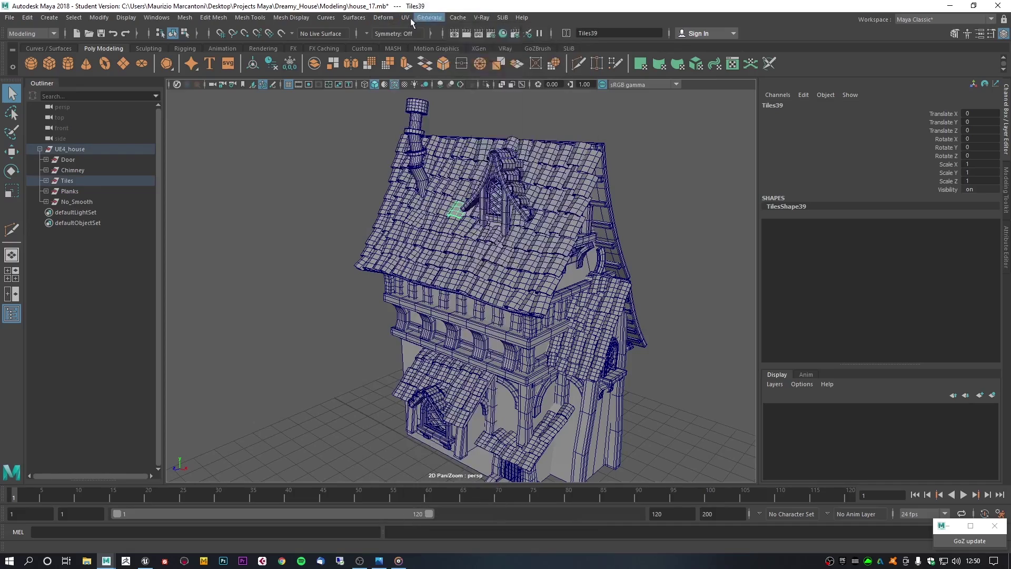
click(418, 36)
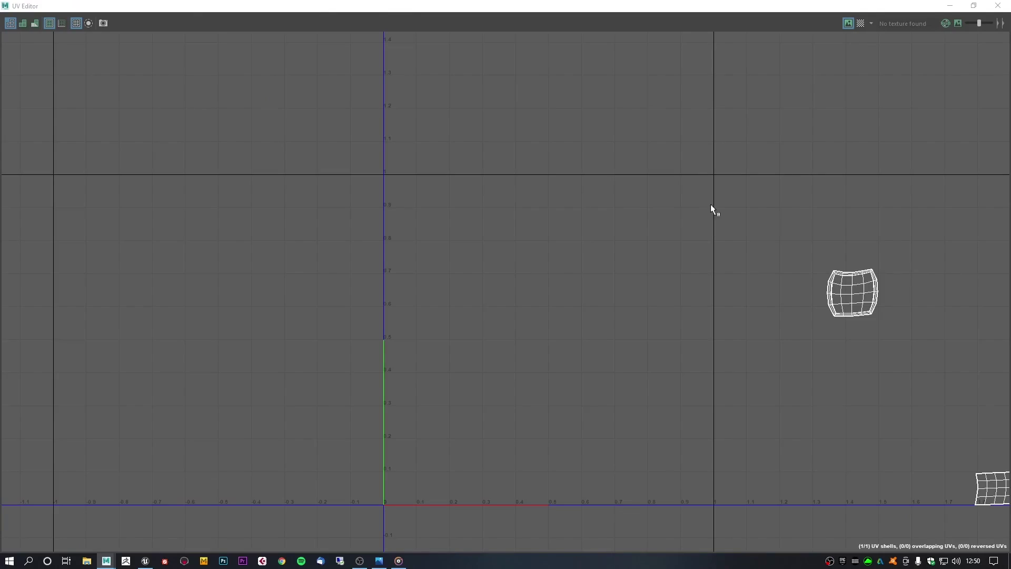
scroll(713, 226, down, 5)
drag(662, 6, 652, 312)
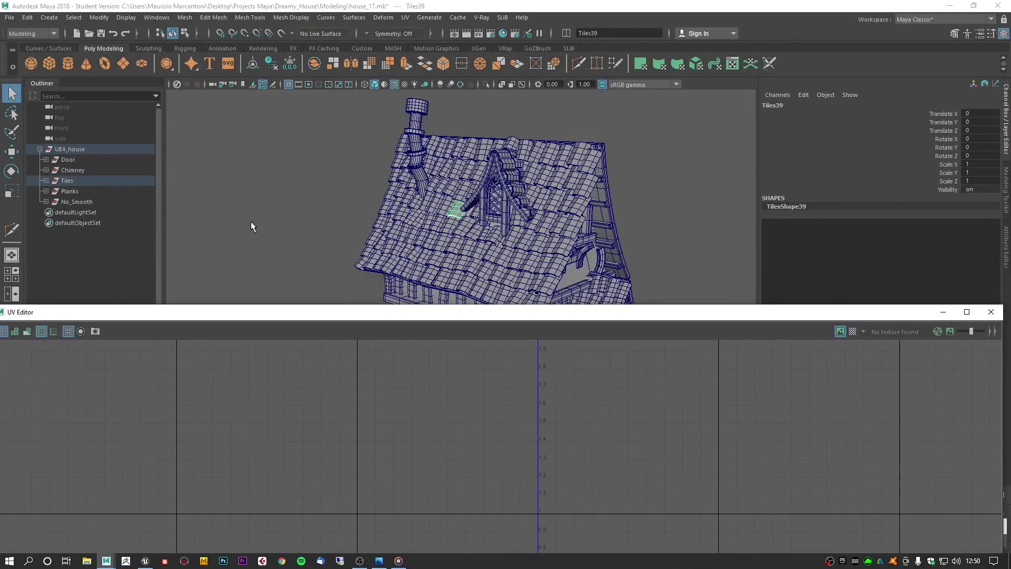
- Examine the UV layout of the whole Tiles group across its UV tiles, and close the UV Editor
click(71, 180)
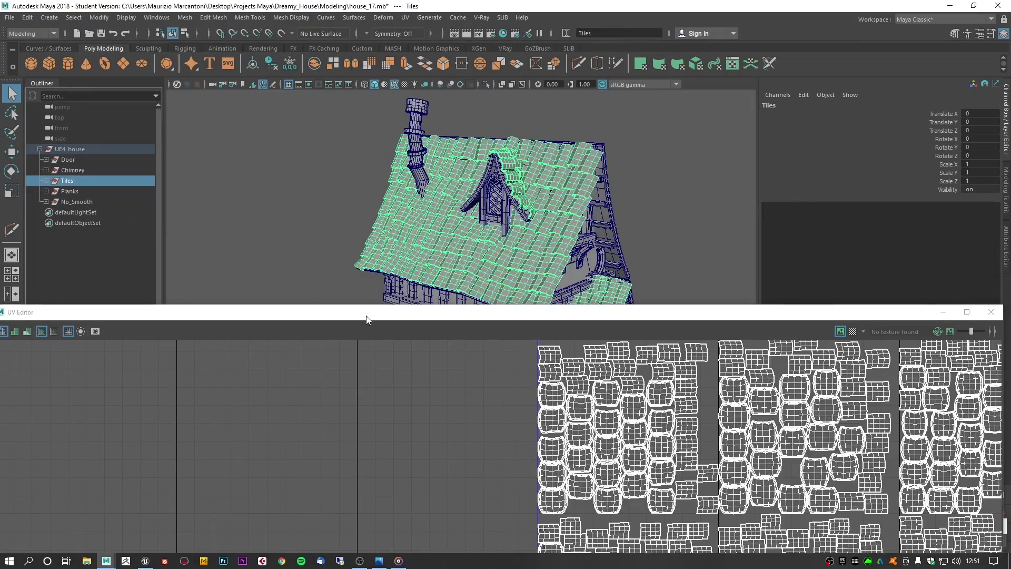
drag(367, 321, 237, 197)
scroll(156, 220, down, 5)
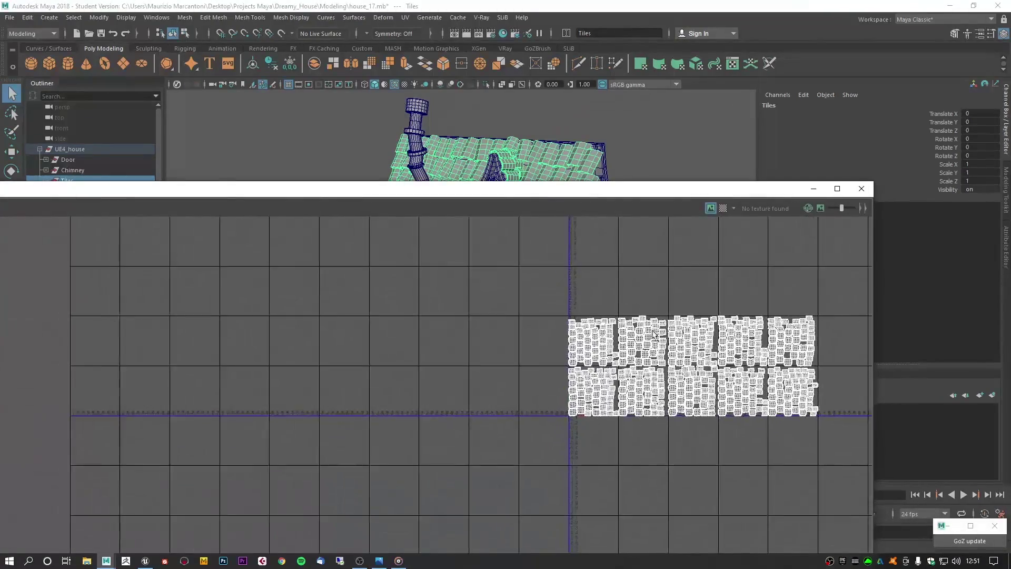
alt+middle_drag(651, 335, 451, 332)
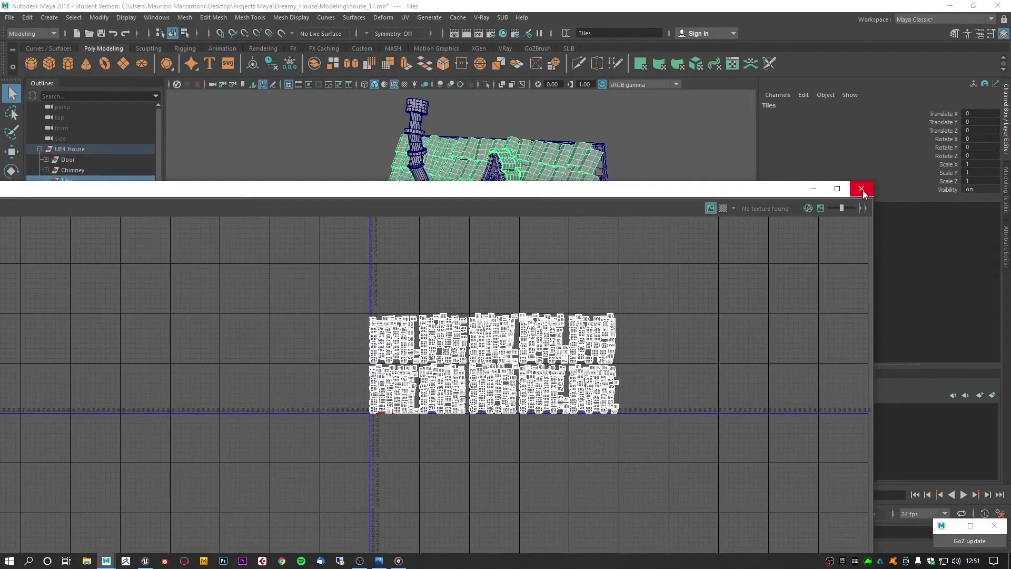
click(862, 189)
- Combine all parts of the house into a single mesh and clear its construction history
click(659, 203)
alt+right_drag(659, 204, 477, 159)
drag(598, 409, 347, 131)
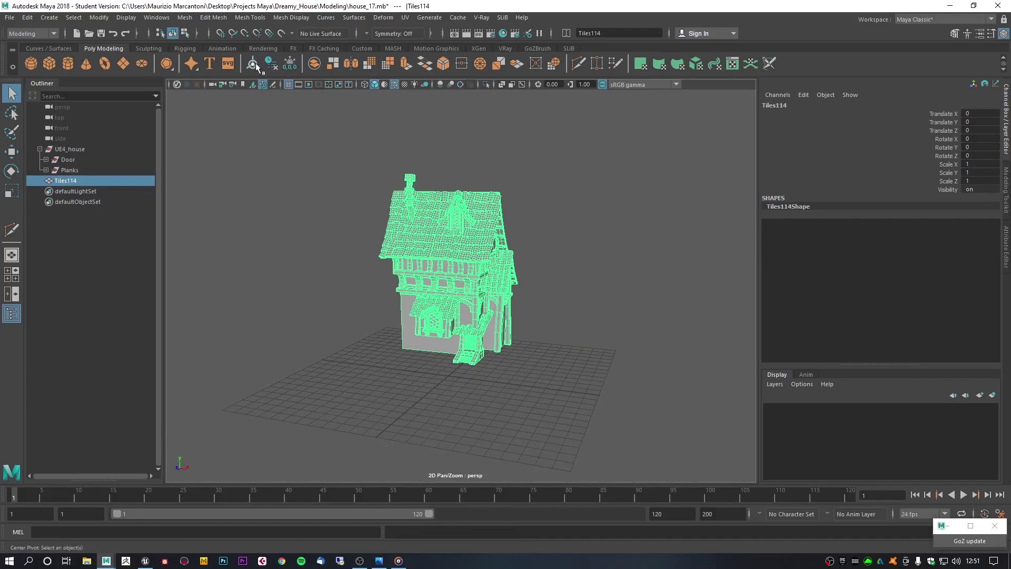
- Add a Lattice deformer with 2 x 5 x 2 divisions to the combined house mesh
click(544, 194)
alt+right_drag(543, 188, 593, 204)
alt+middle_drag(593, 204, 577, 302)
alt+right_drag(577, 302, 556, 299)
alt+drag(458, 282, 476, 275)
alt+middle_drag(476, 275, 500, 186)
click(436, 220)
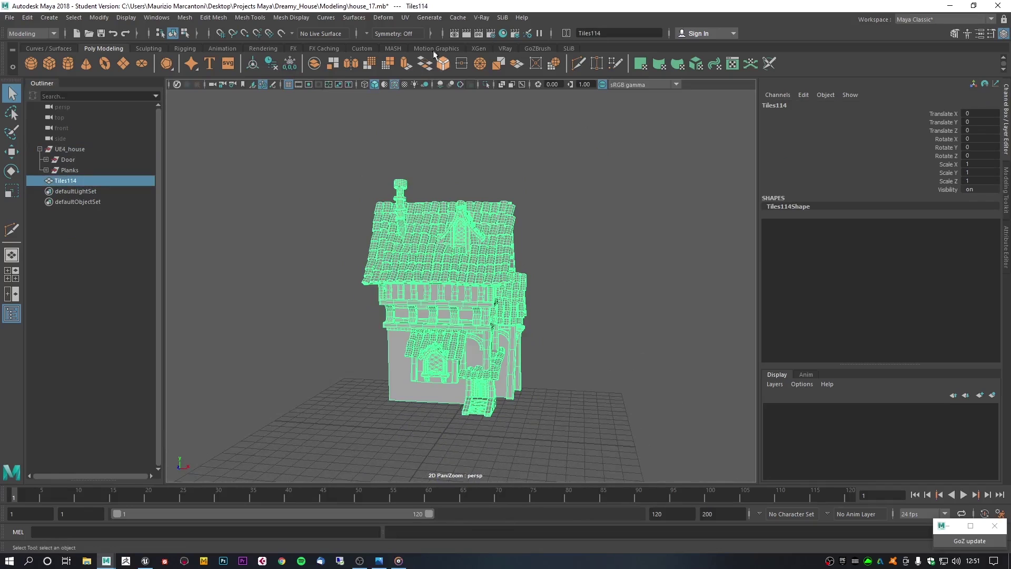
click(384, 19)
click(420, 96)
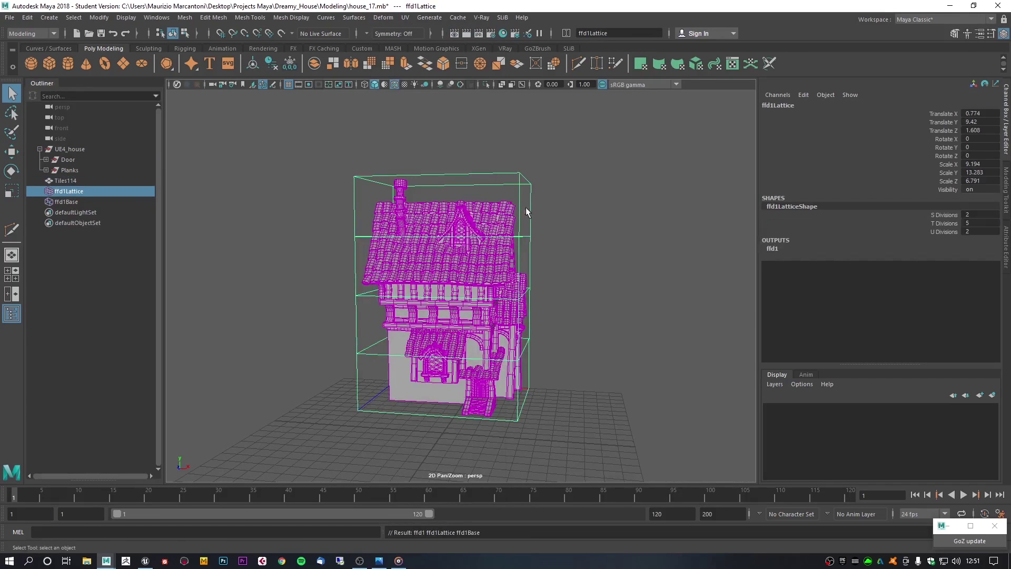
- Move the upper corner points of the lattice to skew the roof of the house
right_drag(522, 174, 406, 138)
drag(552, 152, 553, 174)
key(w)
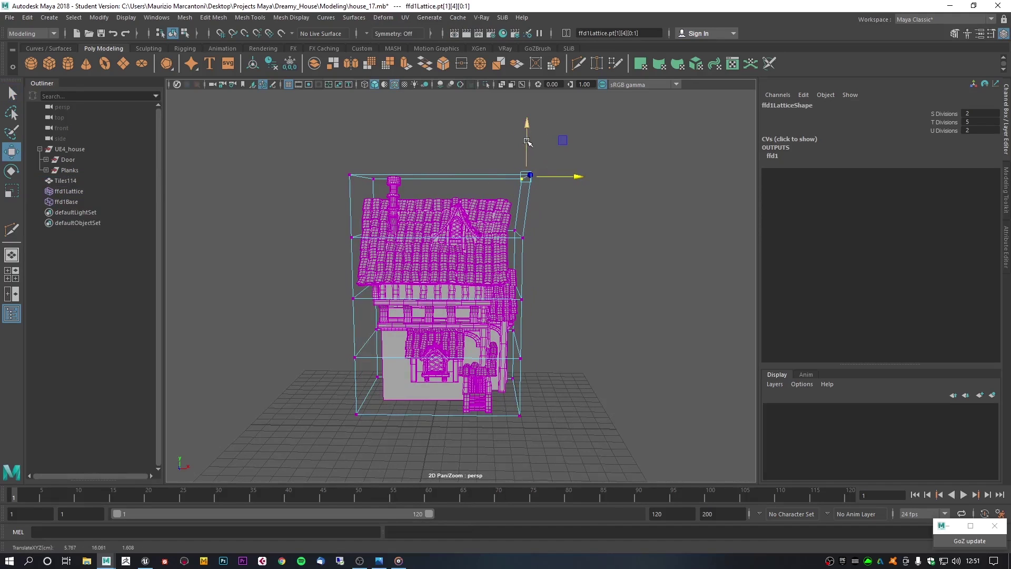
drag(526, 141, 525, 151)
drag(310, 134, 335, 199)
drag(356, 167, 372, 186)
- Shift the lower corner lattice points sideways to distort the base of the house
alt+drag(519, 369, 503, 333)
drag(513, 278, 486, 303)
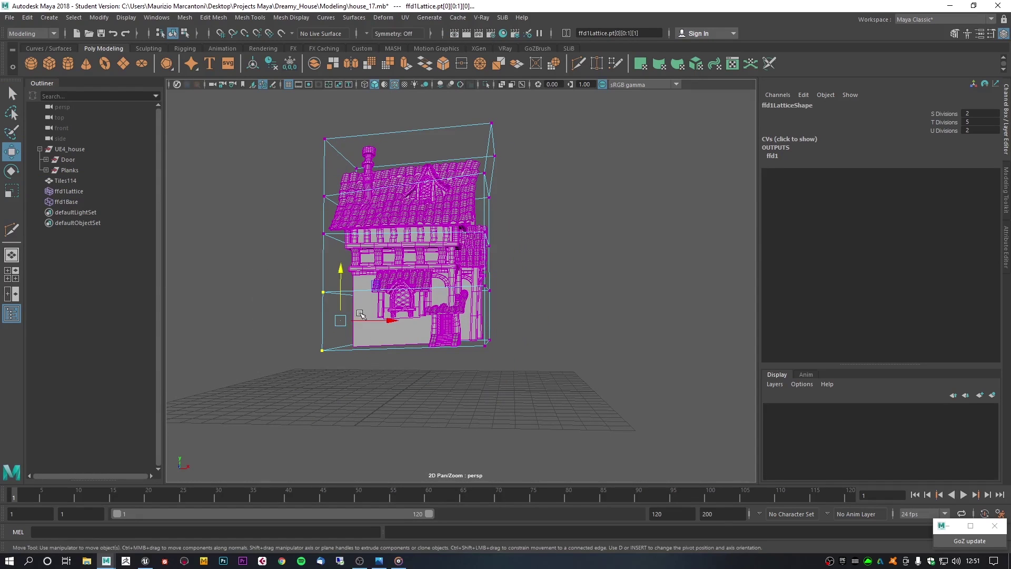
drag(367, 320, 327, 323)
click(342, 285)
- Delete the construction history of the house to bake in the lattice deformation and remove the lattice
scroll(422, 320, down, 3)
click(76, 148)
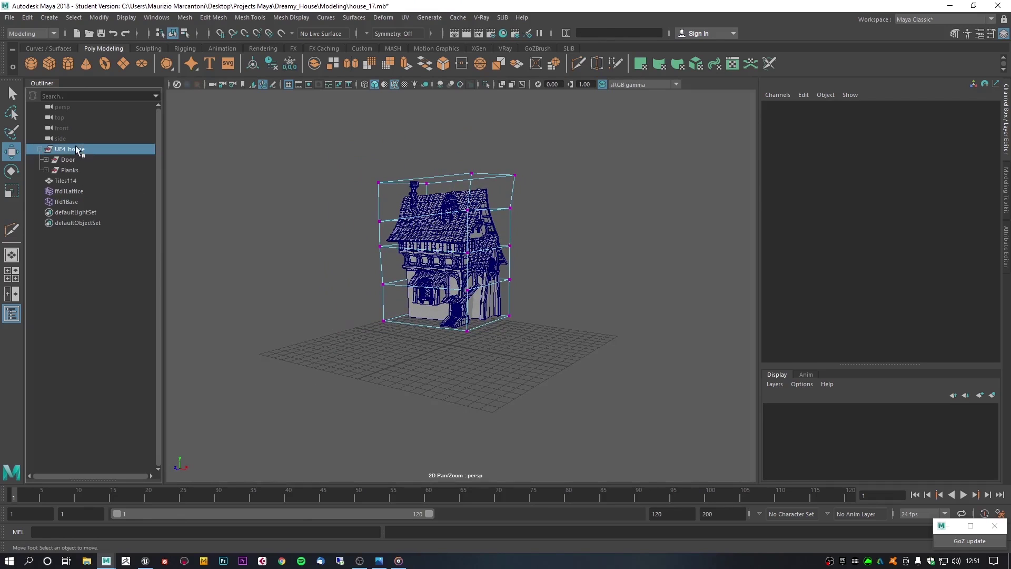
shift+click(91, 204)
click(272, 64)
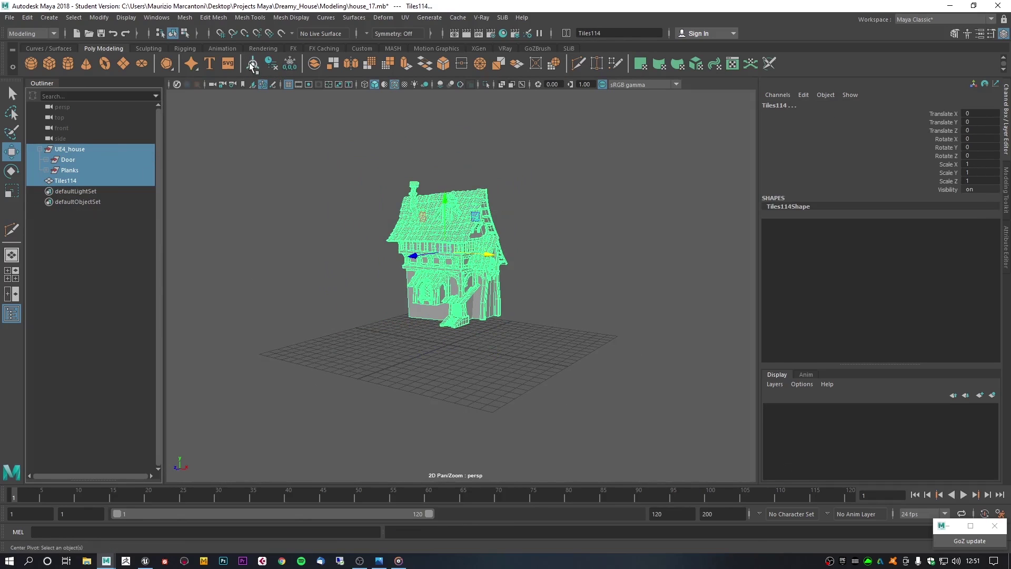
- Separate the combined house mesh back into its individual pieces
click(365, 222)
drag(365, 221, 555, 373)
shift+right_click(476, 258)
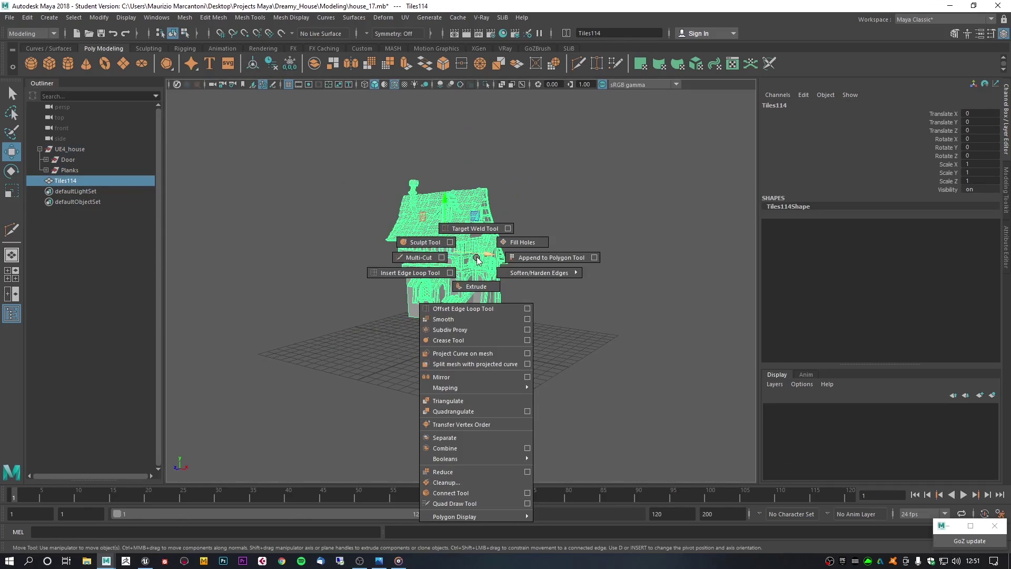
click(478, 440)
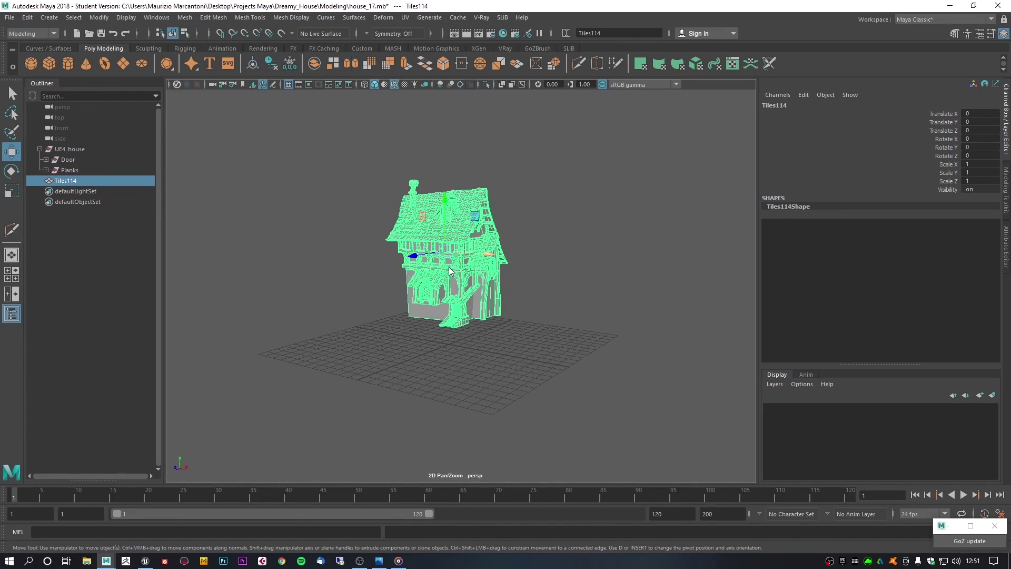
click(541, 271)
scroll(632, 312, up, 3)
scroll(632, 312, up, 5)
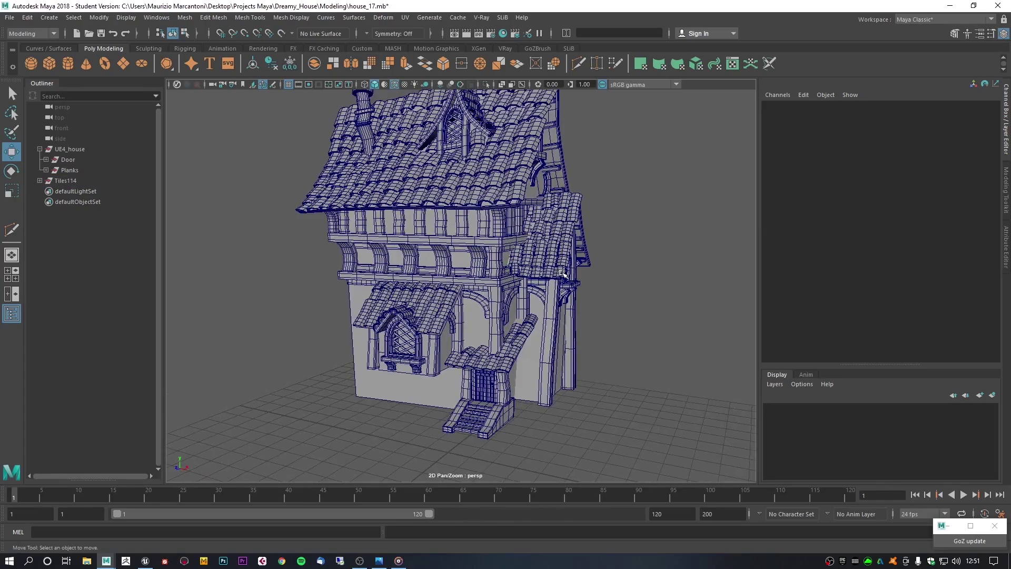
- Duplicate the curved timber brace on the side wall and move the copy 7.157 along Z, away from the house
alt+drag(521, 241, 454, 275)
alt+drag(461, 327, 487, 343)
click(505, 348)
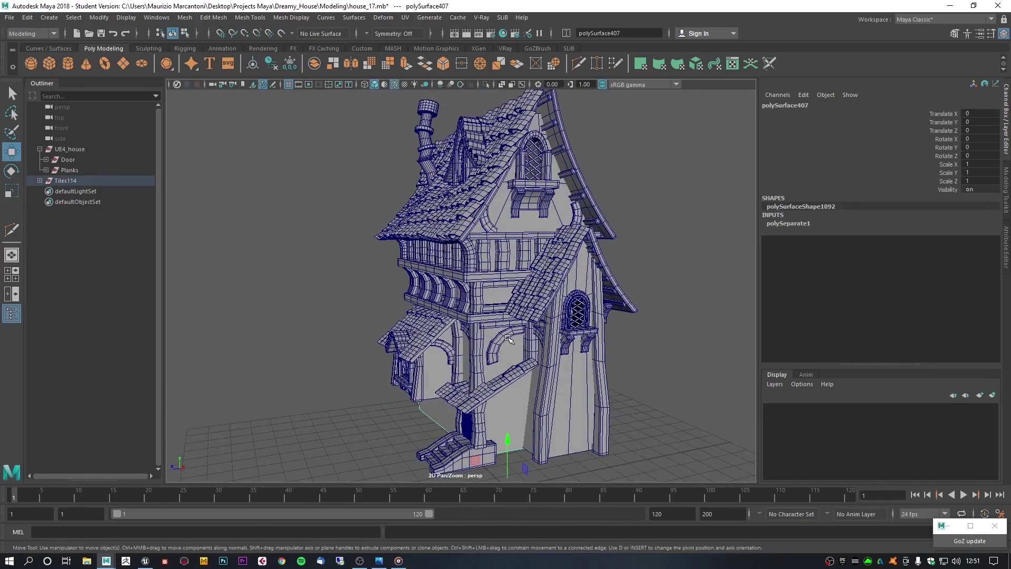
key(ctrl+d)
alt+middle_drag(506, 426, 500, 353)
drag(456, 434, 298, 428)
- Isolate the duplicated curved brace in the viewport and center its pivot
key(ctrl+1)
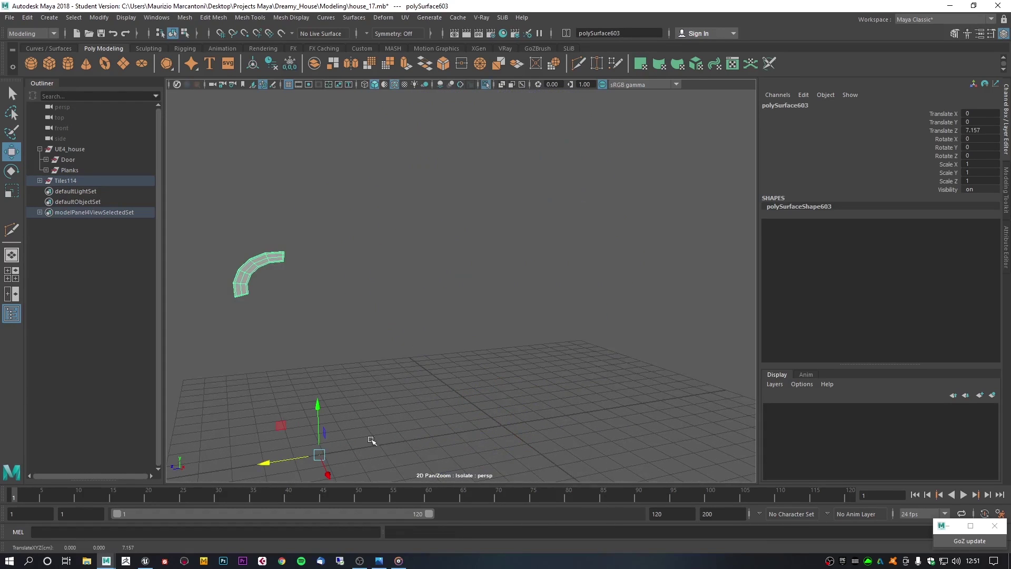
key(f)
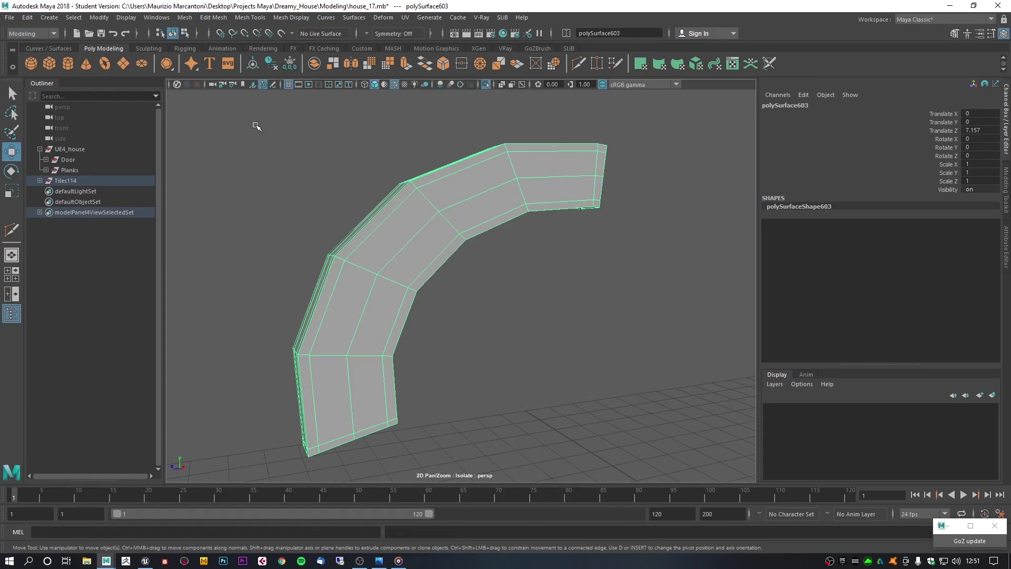
click(253, 63)
scroll(317, 158, down, 5)
alt+drag(332, 180, 450, 228)
click(430, 188)
scroll(431, 188, down, 4)
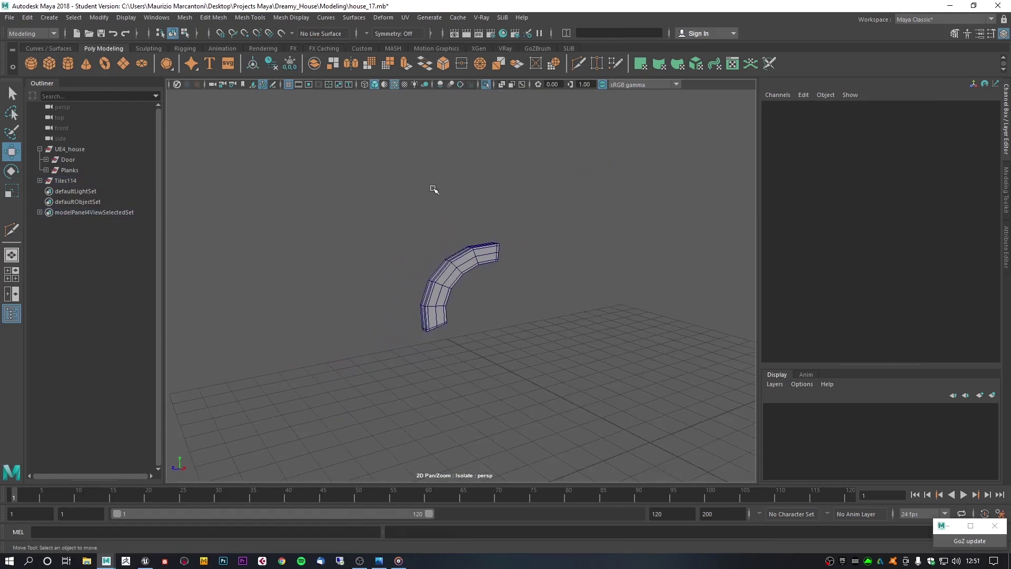
- Create a polygon cube and place it near the isolated curved brace
alt+middle_drag(598, 269, 514, 213)
shift+right_drag(583, 285, 582, 314)
alt+drag(583, 314, 613, 201)
drag(584, 241, 377, 290)
alt+drag(382, 250, 390, 284)
alt+right_drag(390, 284, 570, 409)
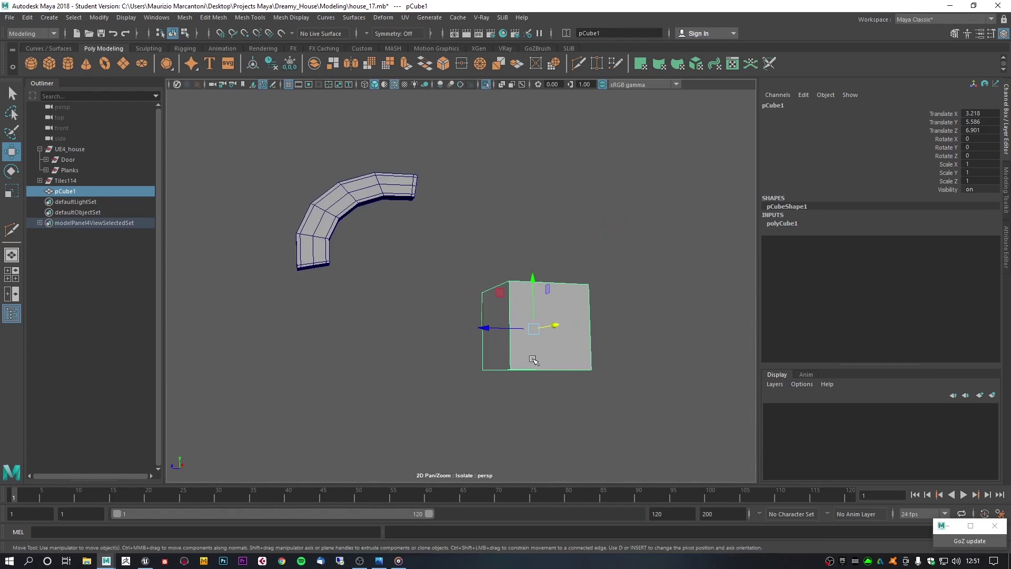
- Scale the cube into a tall, thin plank of about 0.169 in X, 2.221 in Y and 0.426 in Z
alt+drag(533, 361, 538, 400)
key(r)
mouse_move(501, 283)
mouse_down()
mouse_move(463, 262)
mouse_move(490, 274)
mouse_up()
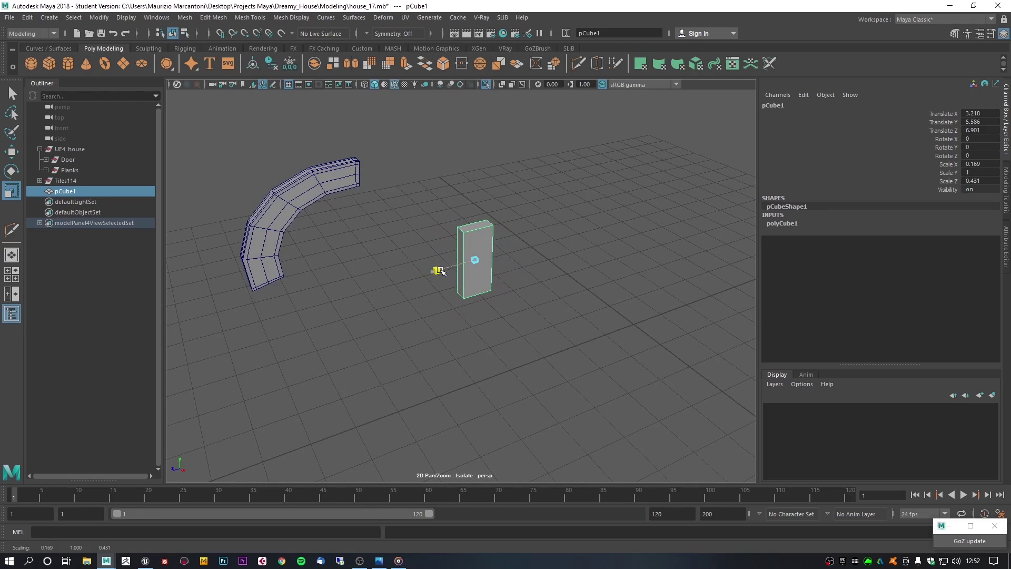
drag(476, 233, 478, 167)
- Bevel the plank's edges and cut three crosswise edge loops and one centered lengthwise loop with Multi-Cut
alt+drag(552, 261, 479, 250)
right_drag(498, 215, 564, 231)
click(514, 232)
click(663, 342)
shift+right_drag(513, 253, 560, 241)
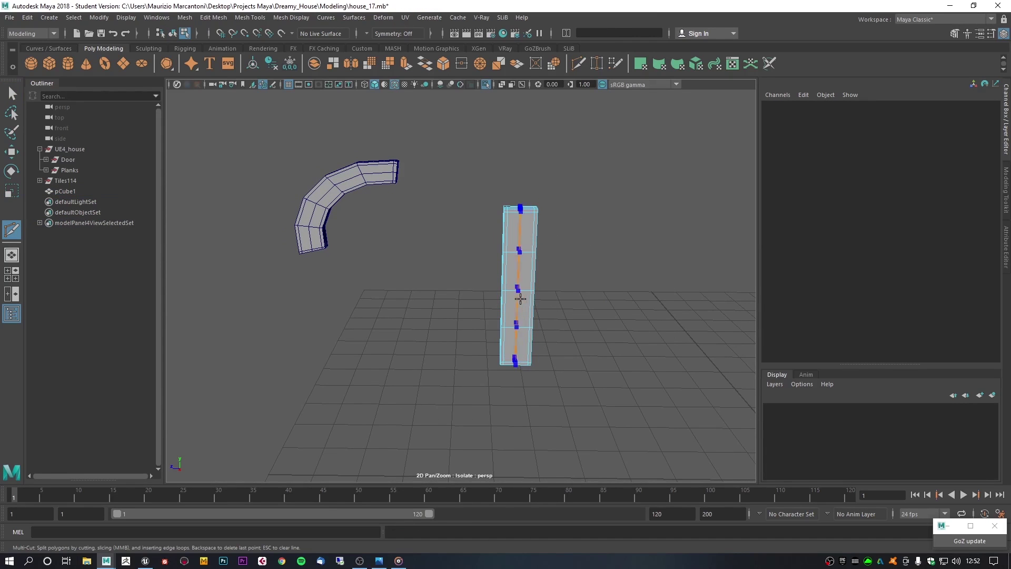
ctrl+middle_click(520, 298)
- Return the plank to object selection and add a nonlinear Bend deformer to it
key(q)
right_drag(535, 260, 626, 184)
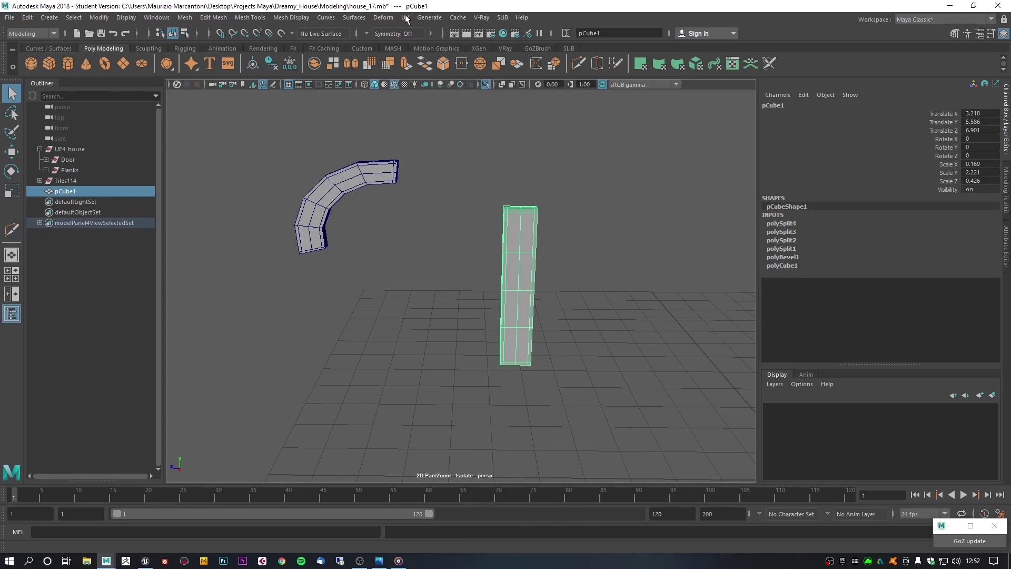
click(380, 18)
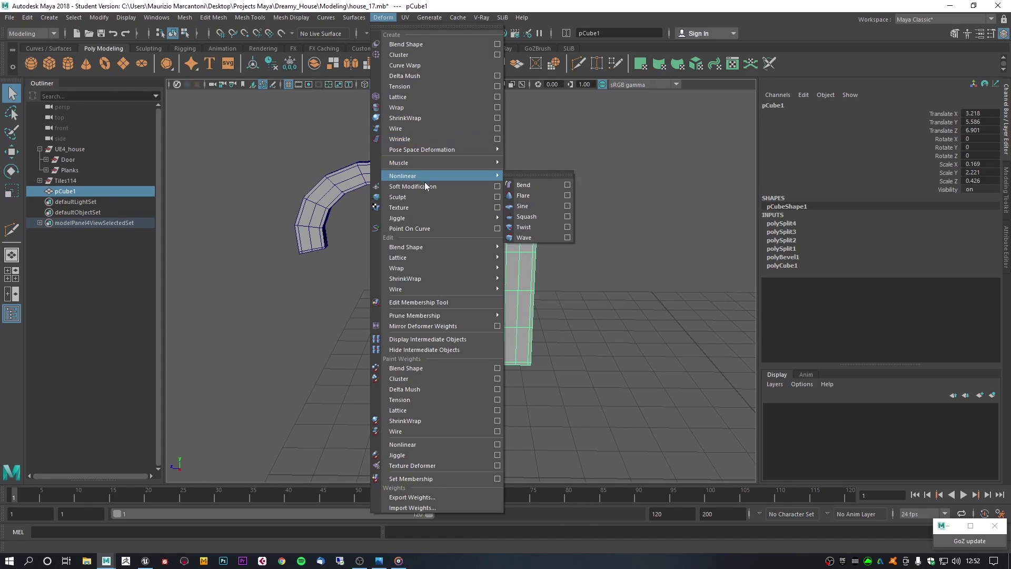
click(526, 185)
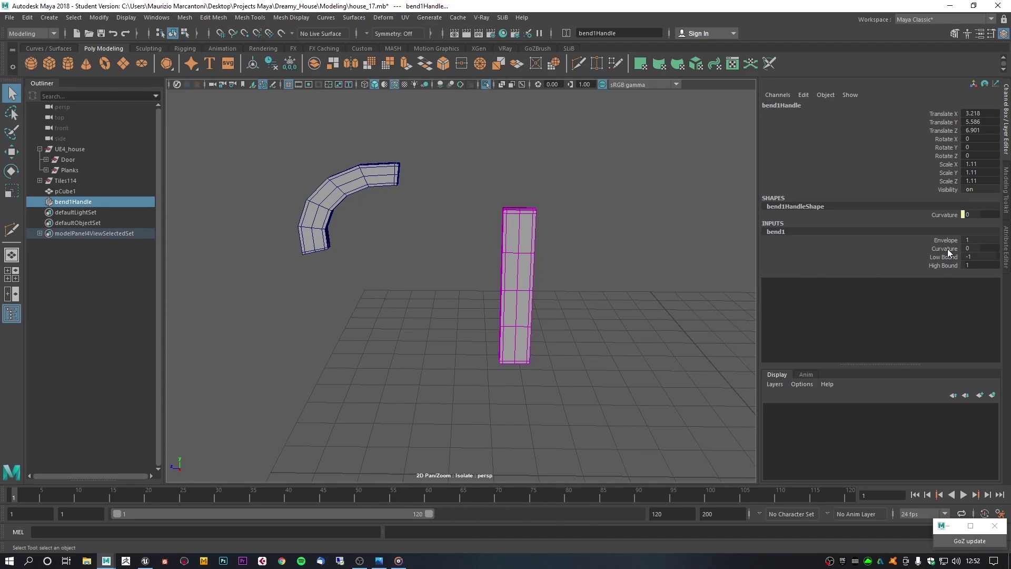
- Bend the plank with a curvature of 34.377 and rotate the bend deformer handle 75 degrees in Y
click(947, 248)
middle_drag(623, 237, 639, 240)
alt+drag(580, 318, 605, 319)
key(e)
drag(475, 300, 533, 302)
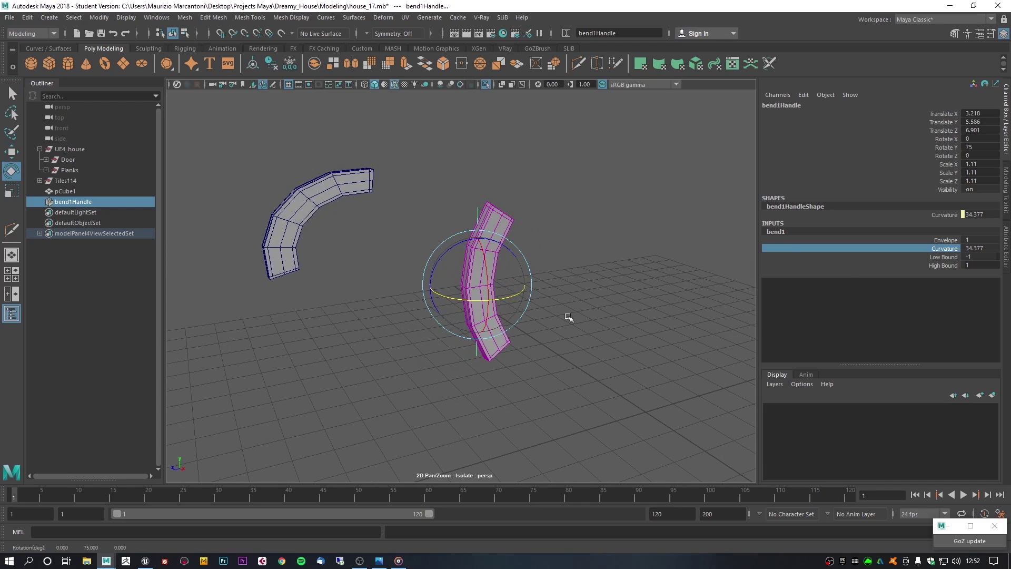
alt+drag(605, 324, 566, 240)
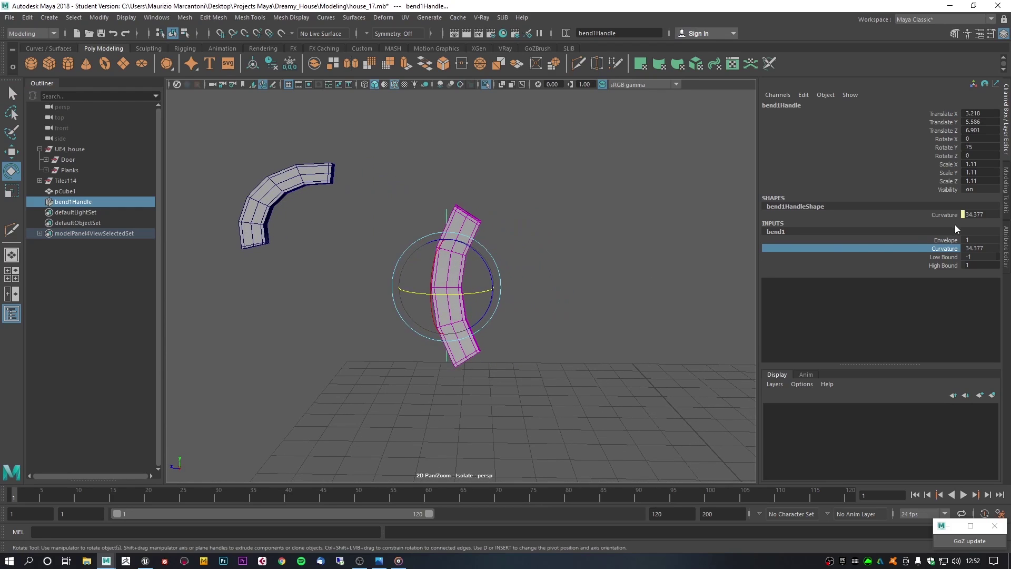
- Increase the bend deformer's curvature to 68.755
click(947, 241)
click(948, 248)
middle_drag(648, 230, 662, 230)
right_drag(456, 246, 509, 230)
scroll(523, 160, down, 3)
- Delete the construction history of Tiles114, pCube1 and bend1Handle, and center their pivots
click(79, 180)
shift+click(68, 192)
key(e)
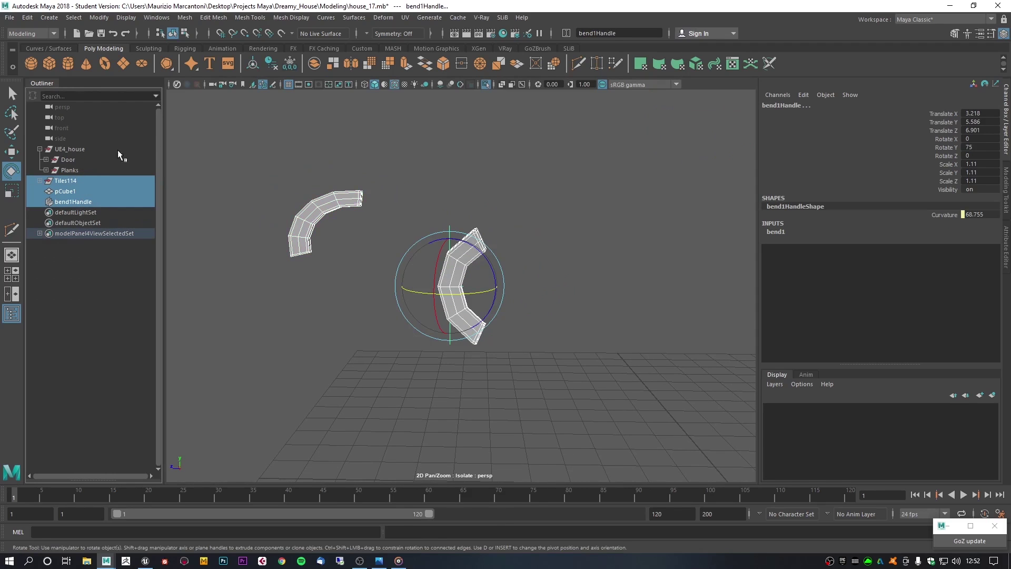
click(276, 65)
click(253, 64)
scroll(436, 160, down, 3)
click(436, 160)
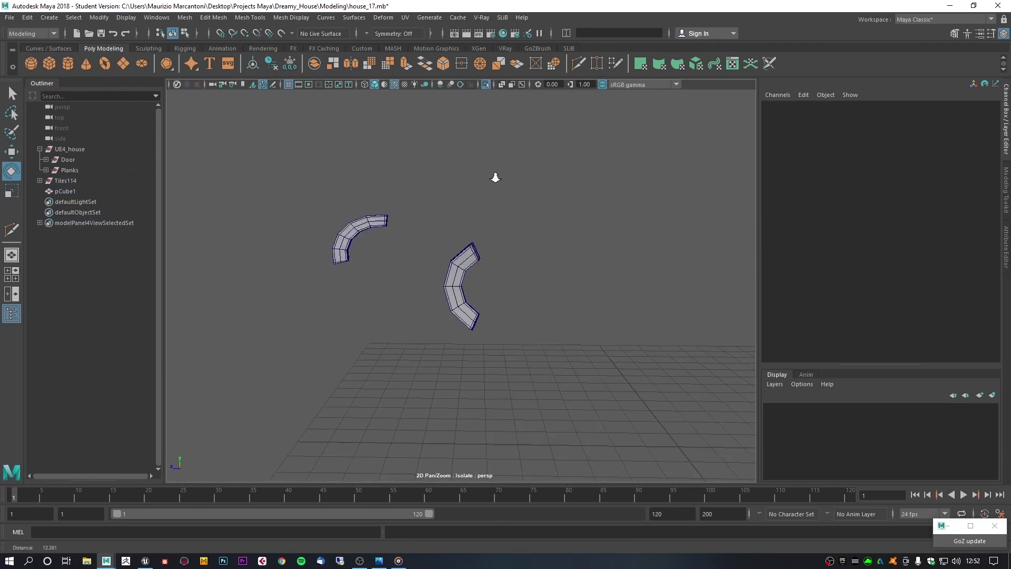
- Turn off isolation to show the whole house and delete the two curved example pieces beside it
alt+drag(436, 160, 455, 185)
key(ctrl+1)
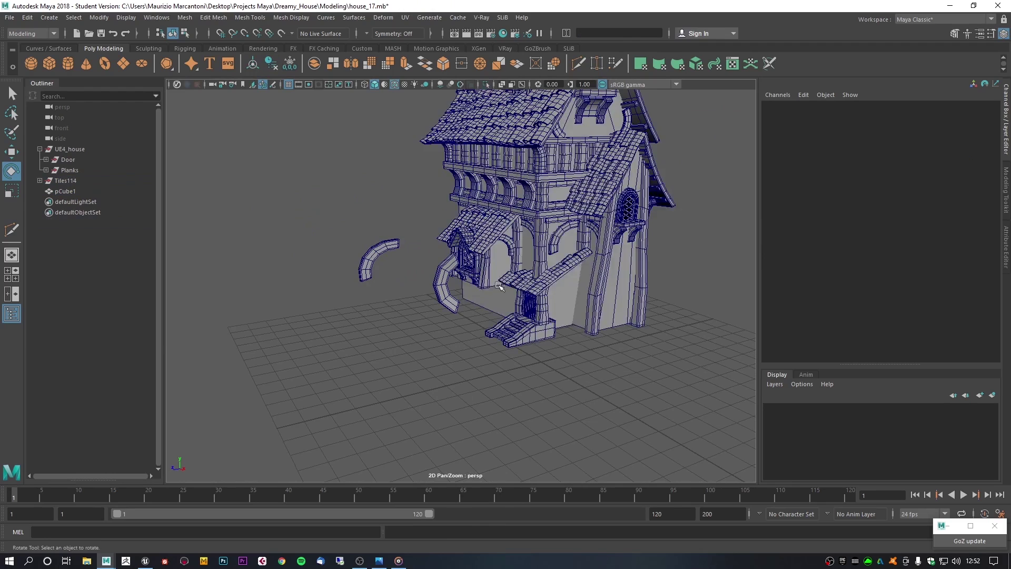
alt+drag(369, 234, 454, 294)
drag(323, 198, 502, 310)
key(Delete)
key(q)
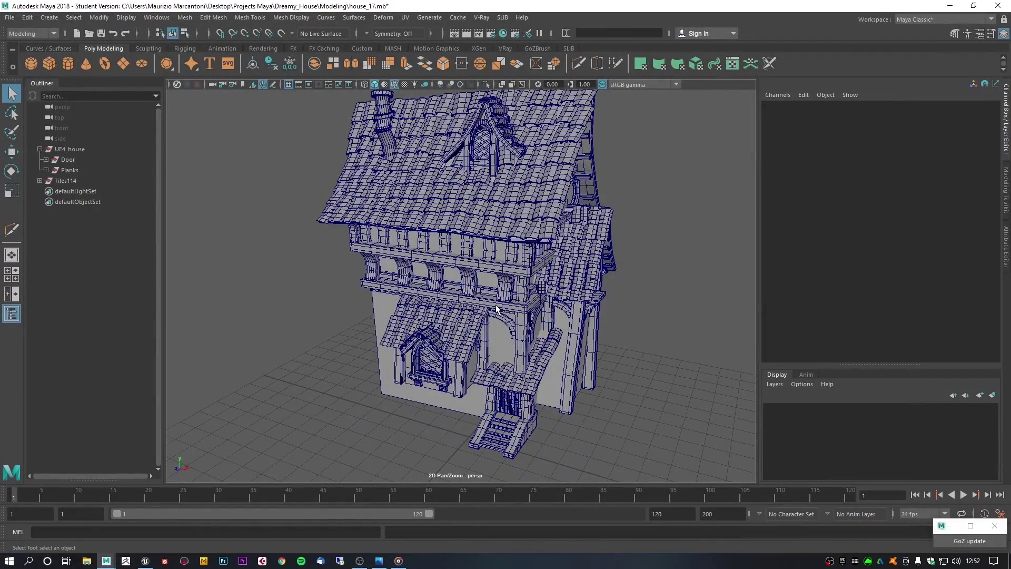
- Expand the Planks group, select everything from UE4_house through Tiles114 and freeze the transformations
alt+drag(492, 309, 495, 289)
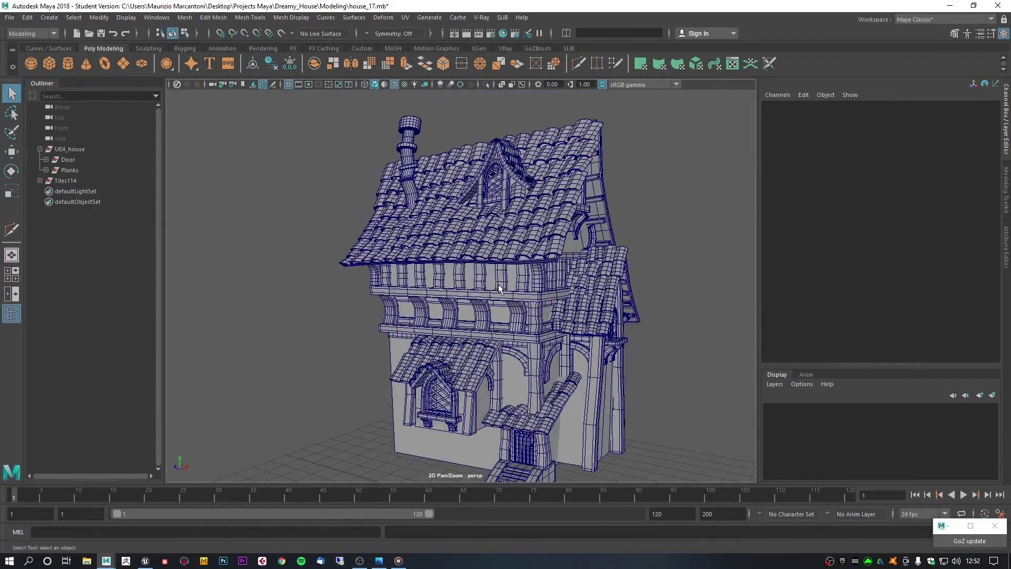
scroll(506, 290, down, 4)
click(441, 201)
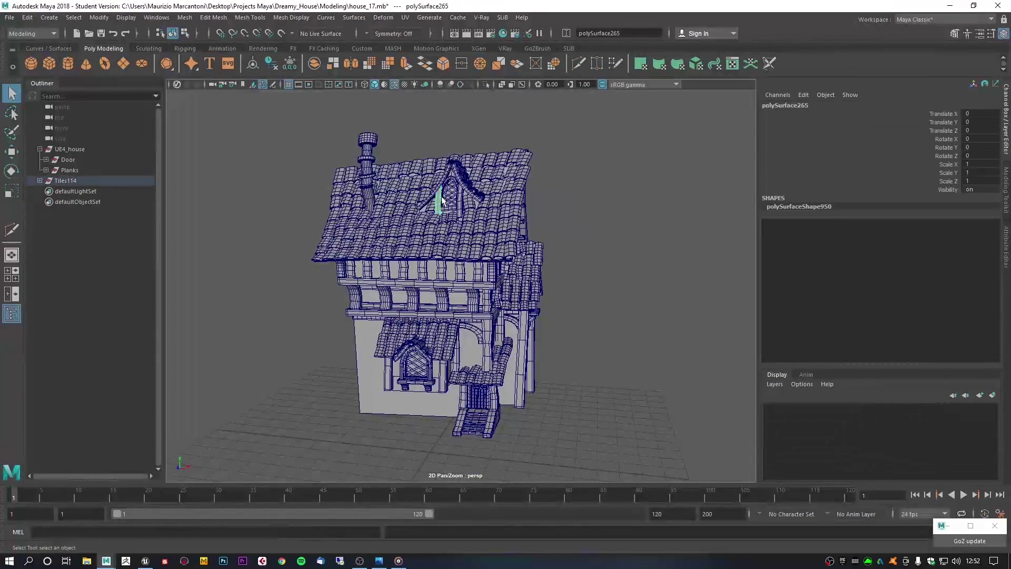
click(67, 171)
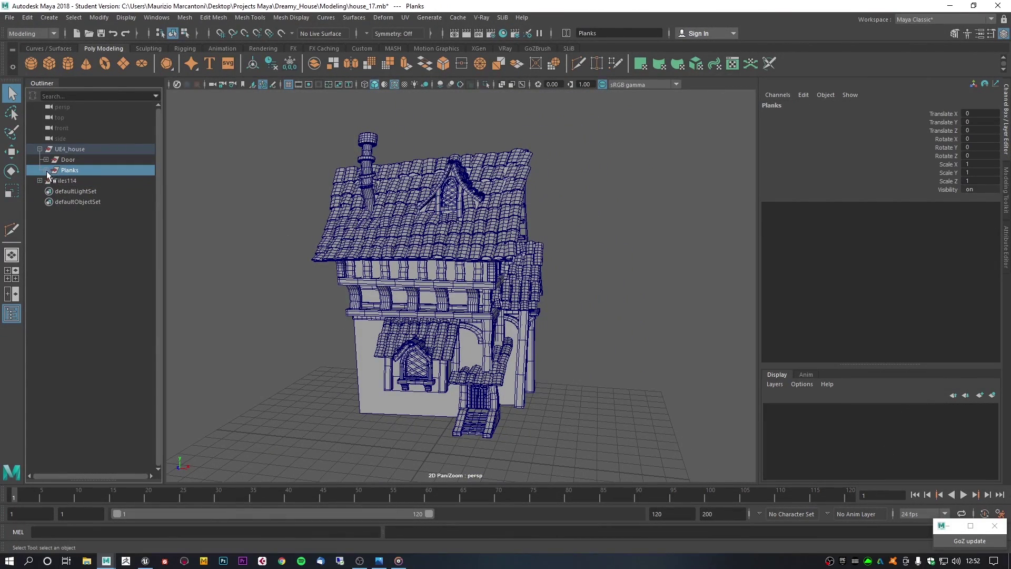
click(46, 170)
click(72, 181)
click(70, 171)
click(73, 159)
click(74, 149)
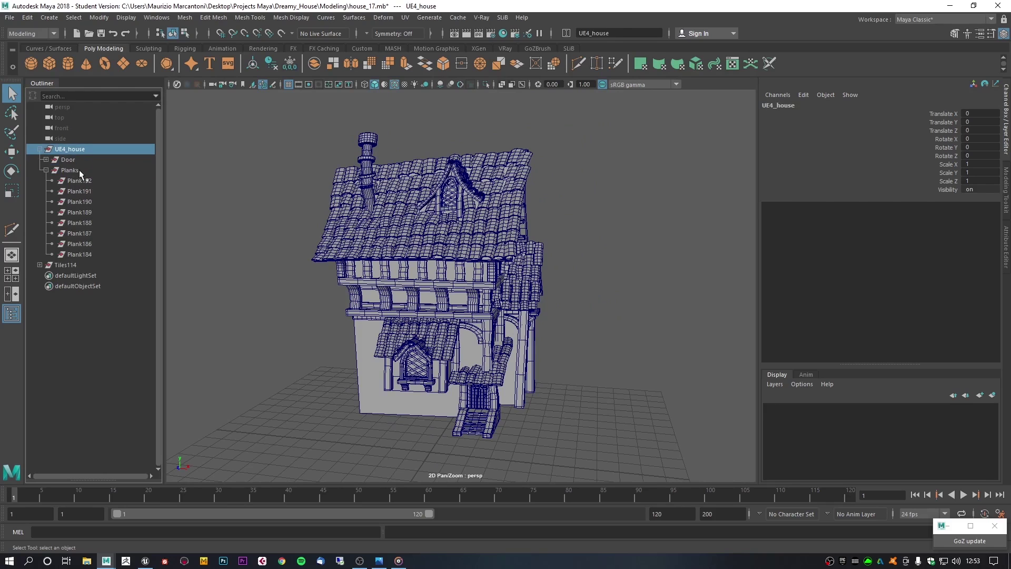
shift+click(94, 264)
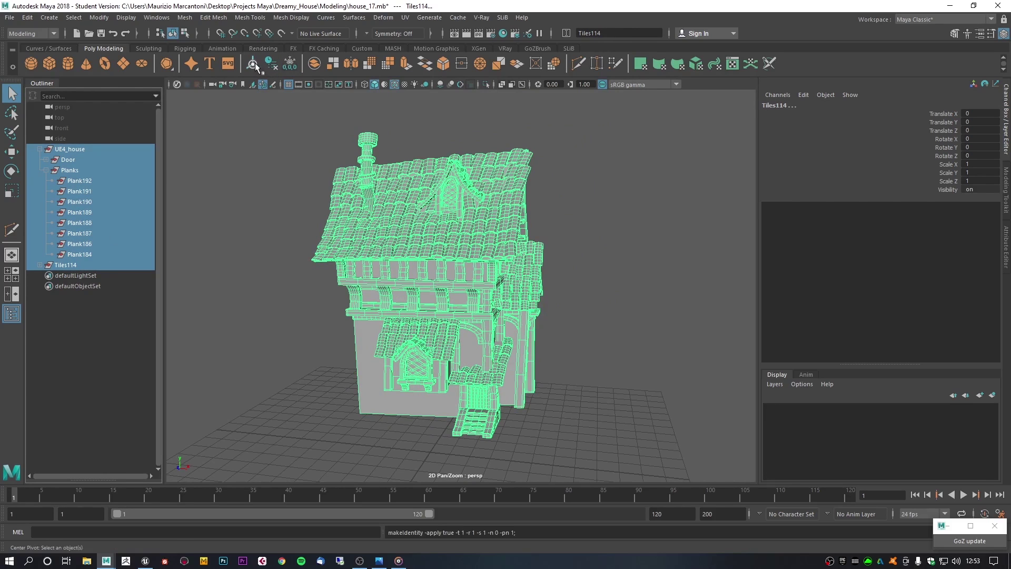
- Examine the contents of the Door group and collapse both the Door and Planks groups
click(81, 181)
click(68, 160)
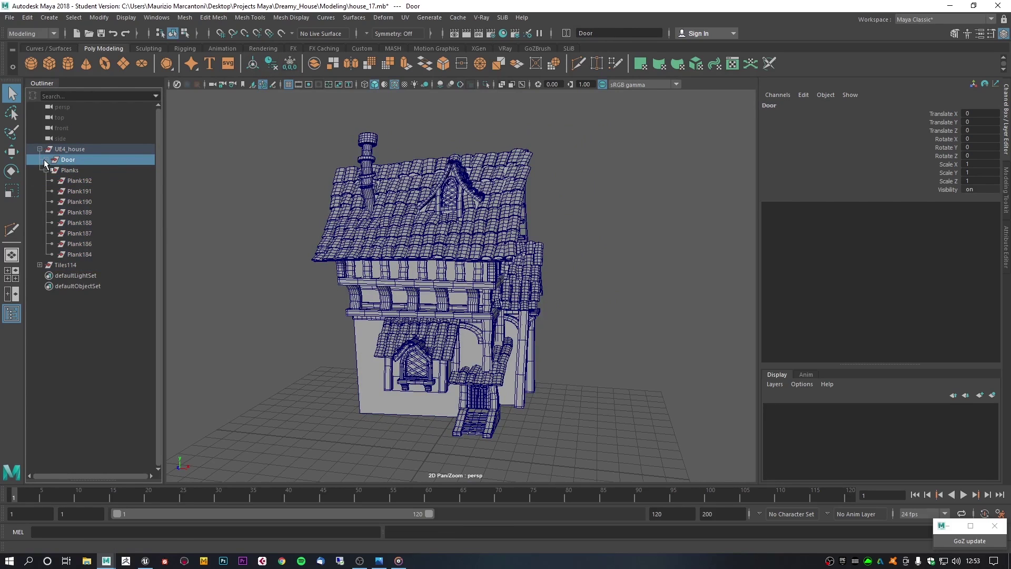
click(46, 160)
click(46, 213)
click(47, 160)
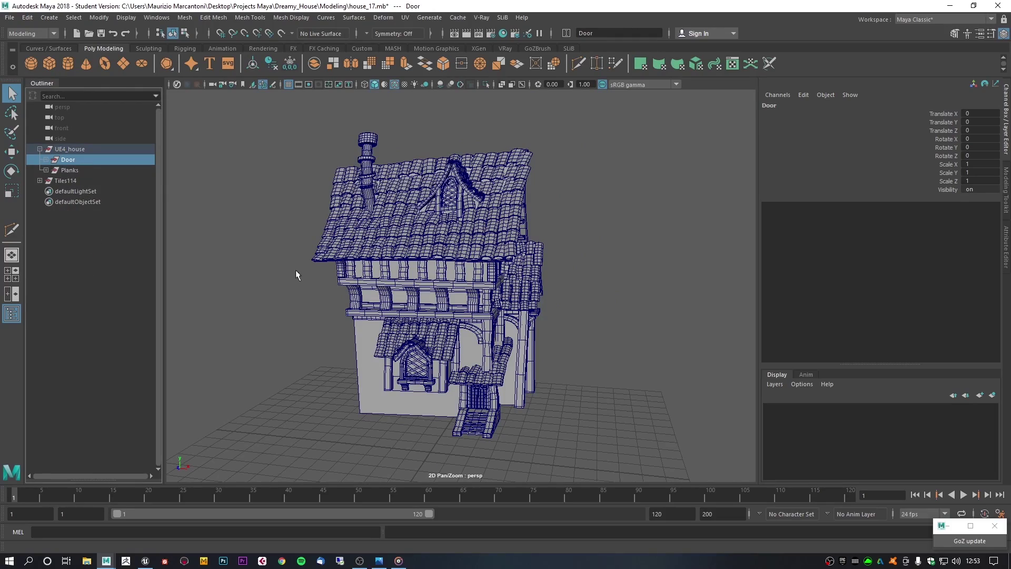
alt+drag(394, 351, 494, 311)
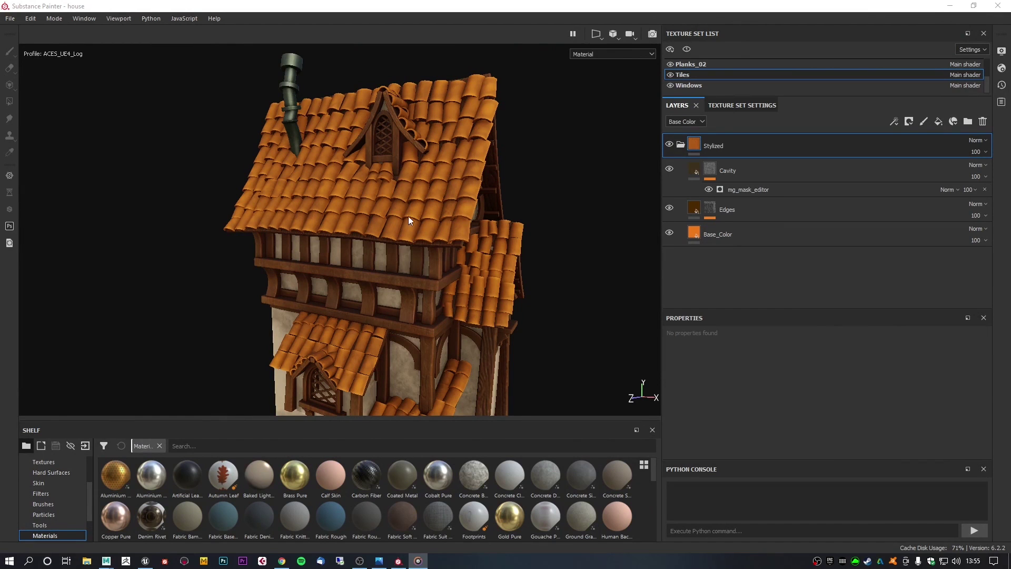
- Switch to Chrome, open the ArtStation page "ACES LUT for Substance Painter", review its comparison images and return to Substance Painter
mouse_move(403, 203)
alt+mouse_down()
mouse_move(446, 230)
mouse_move(420, 201)
mouse_move(396, 196)
alt+mouse_up()
click(282, 561)
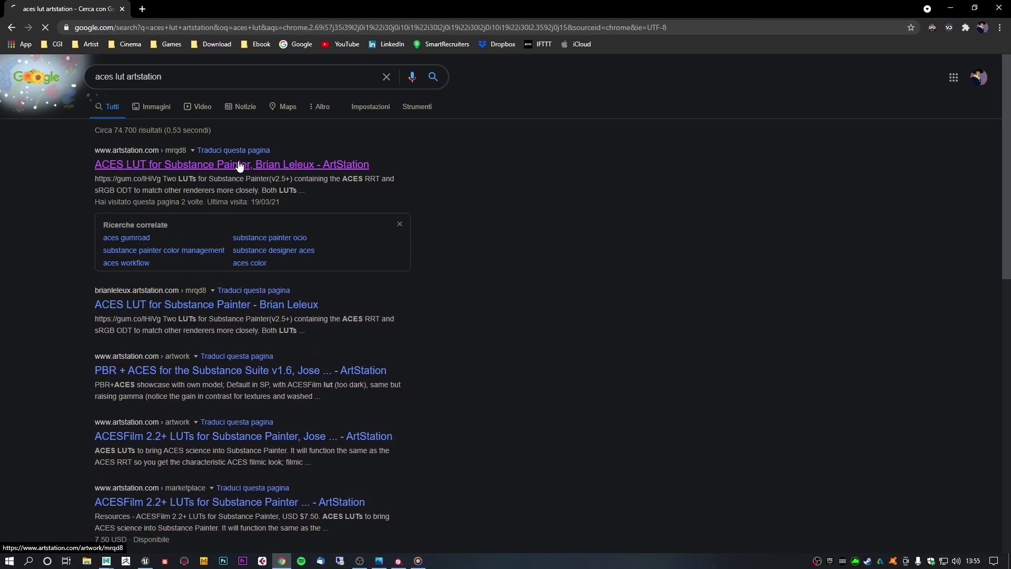
click(242, 166)
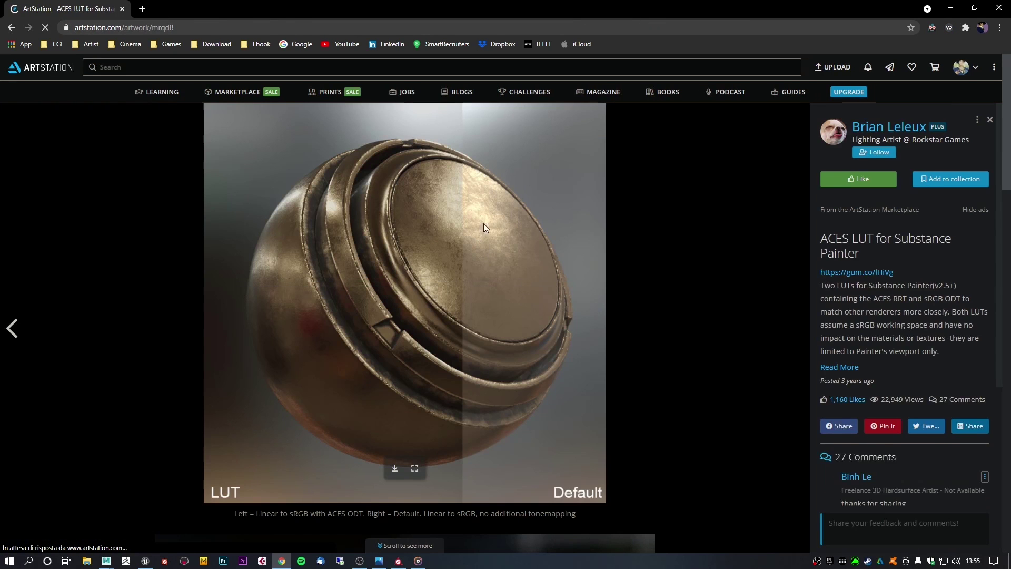
scroll(532, 217, down, 5)
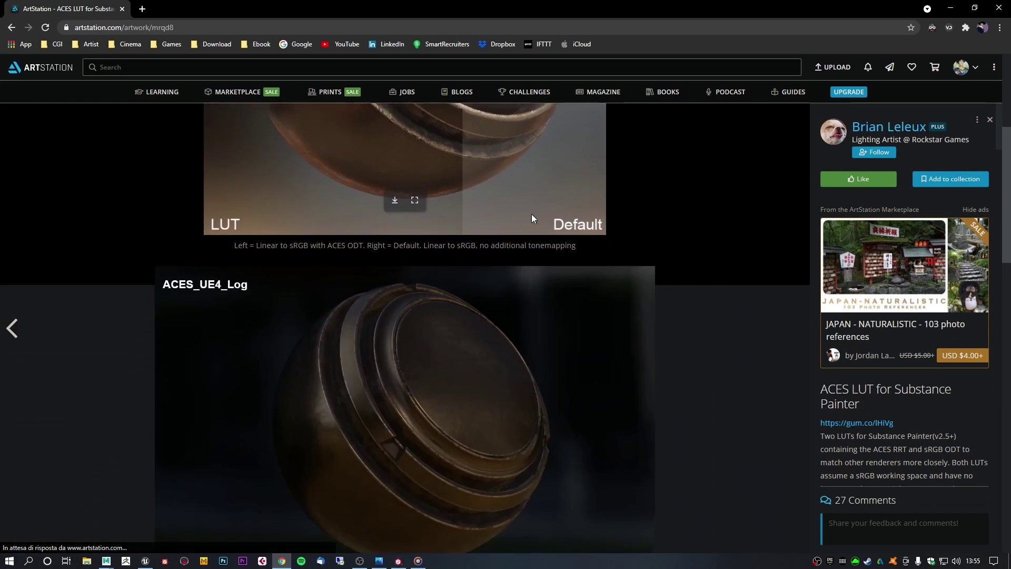
scroll(532, 217, down, 15)
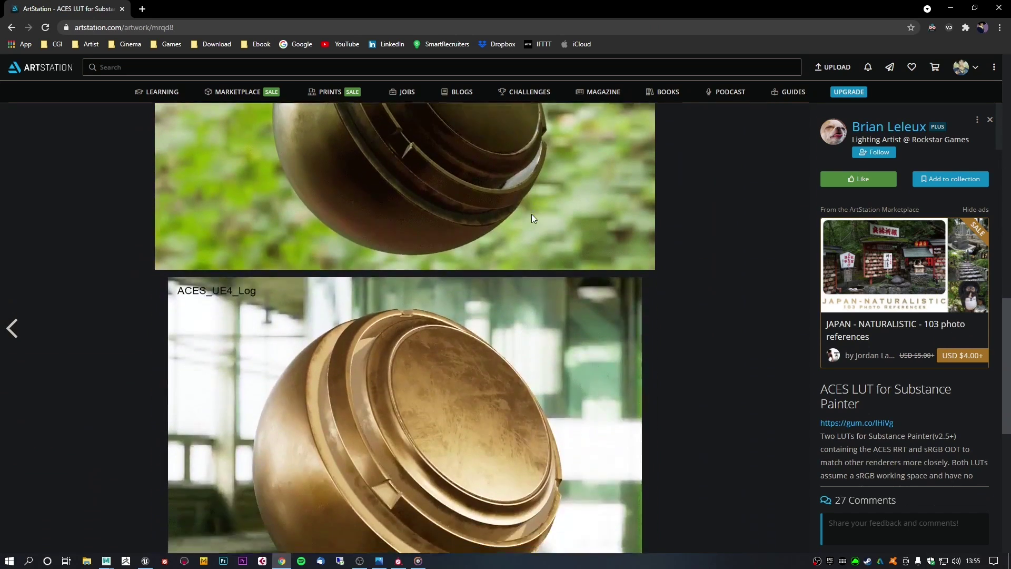
scroll(532, 216, down, 10)
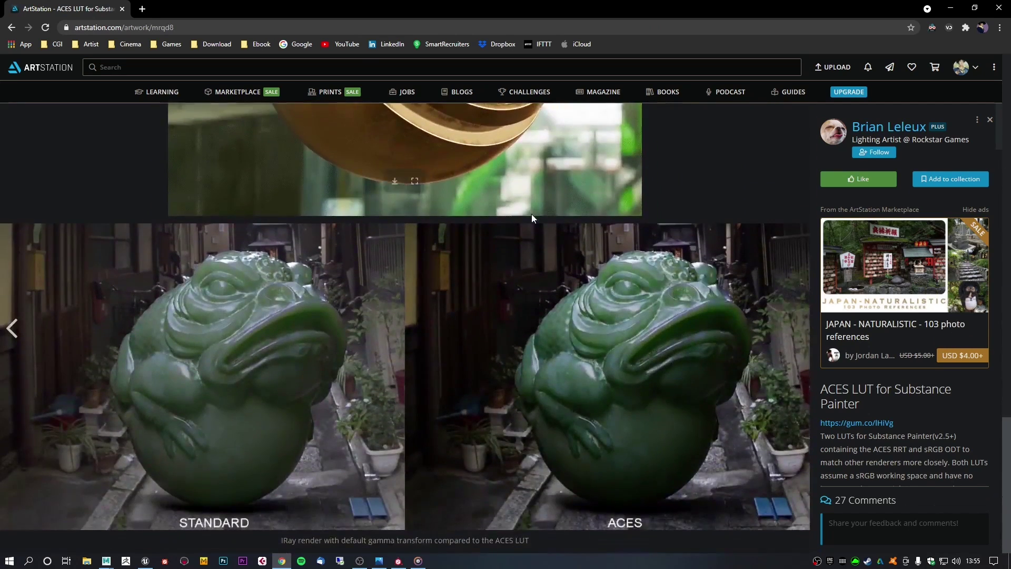
click(950, 8)
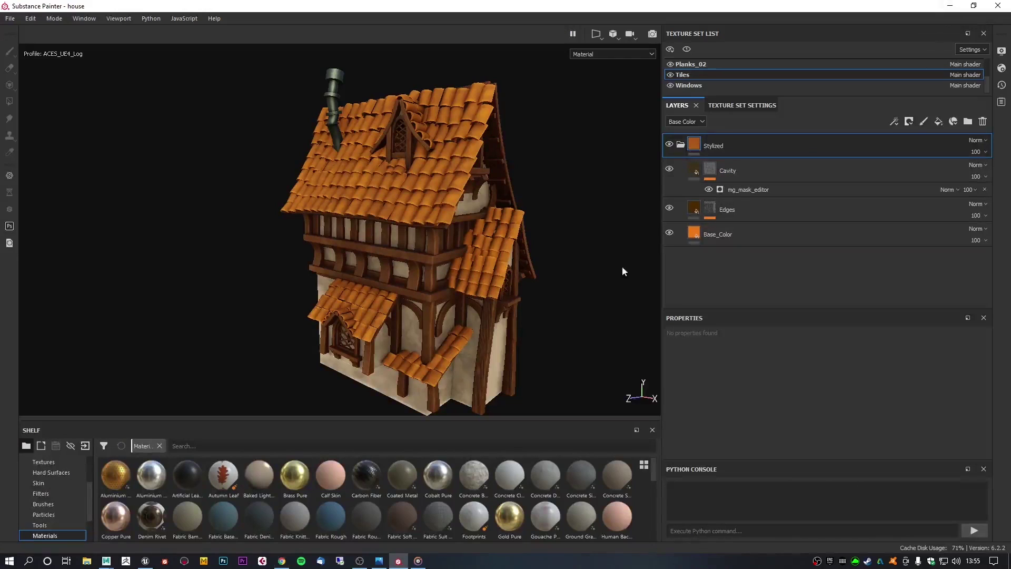
- In the display settings, compare the house with post effects and tone mapping off and on, using the Log function
click(1003, 51)
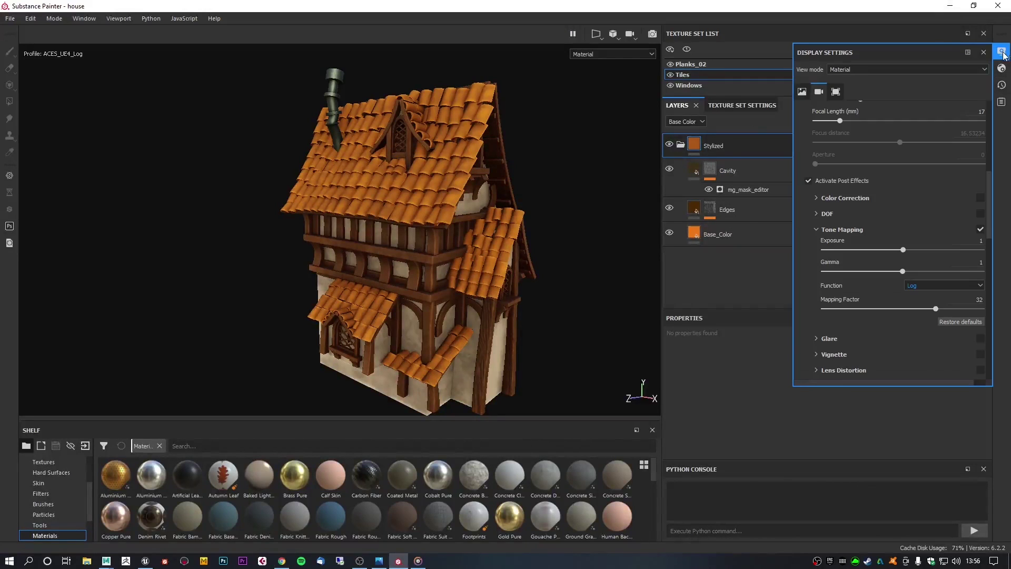
click(824, 180)
click(823, 180)
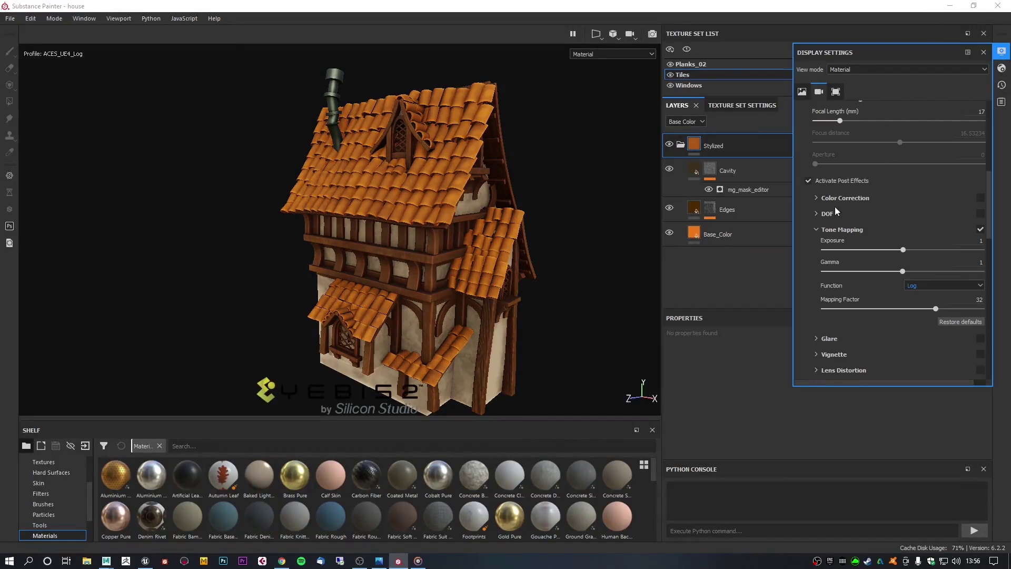
click(981, 229)
click(982, 230)
click(950, 285)
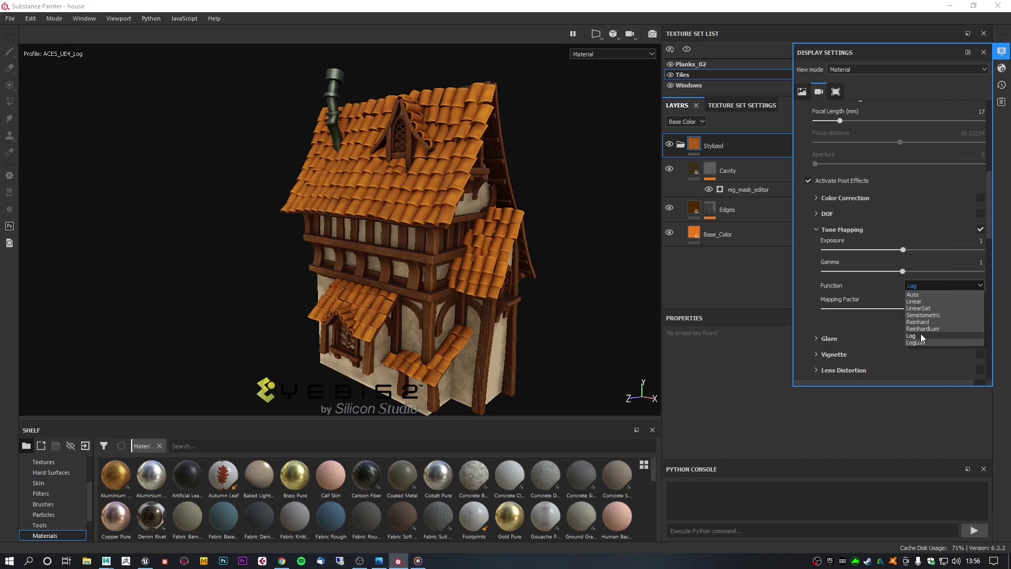
click(920, 335)
- Examine the ACES_UE4_Log color profile and the available profiles, and close the display settings
scroll(979, 229, down, 6)
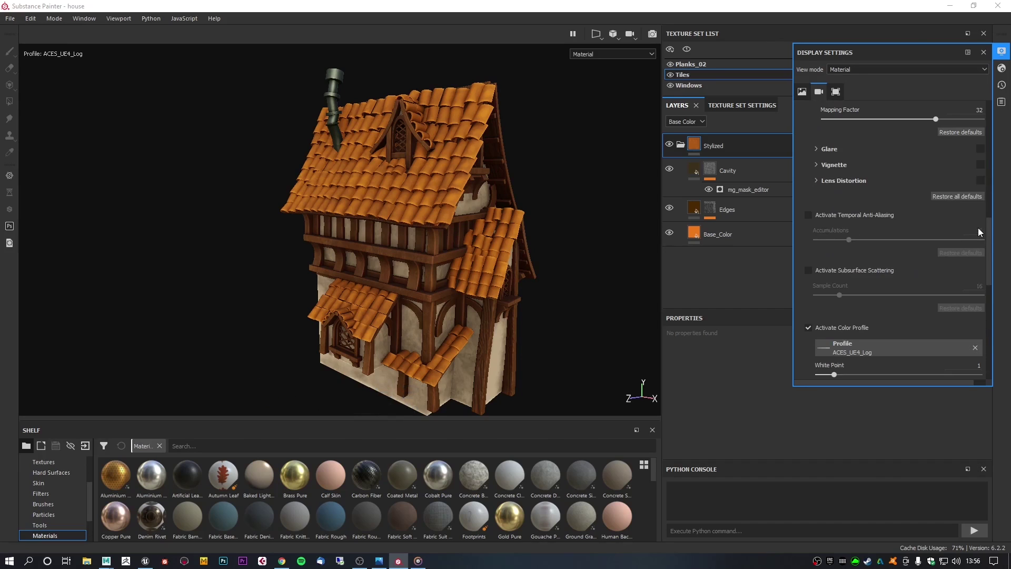
scroll(978, 229, down, 3)
click(861, 254)
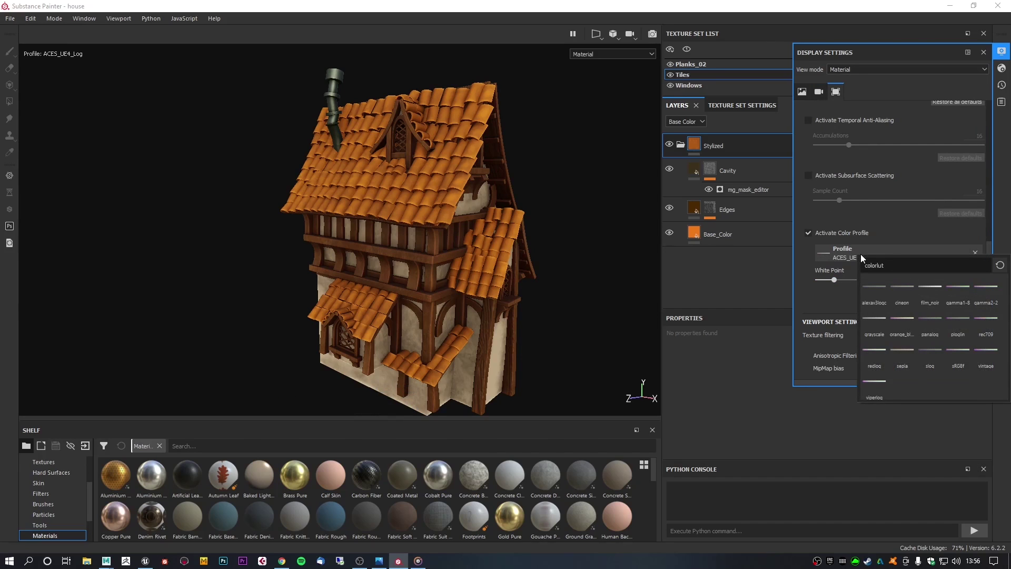
click(816, 260)
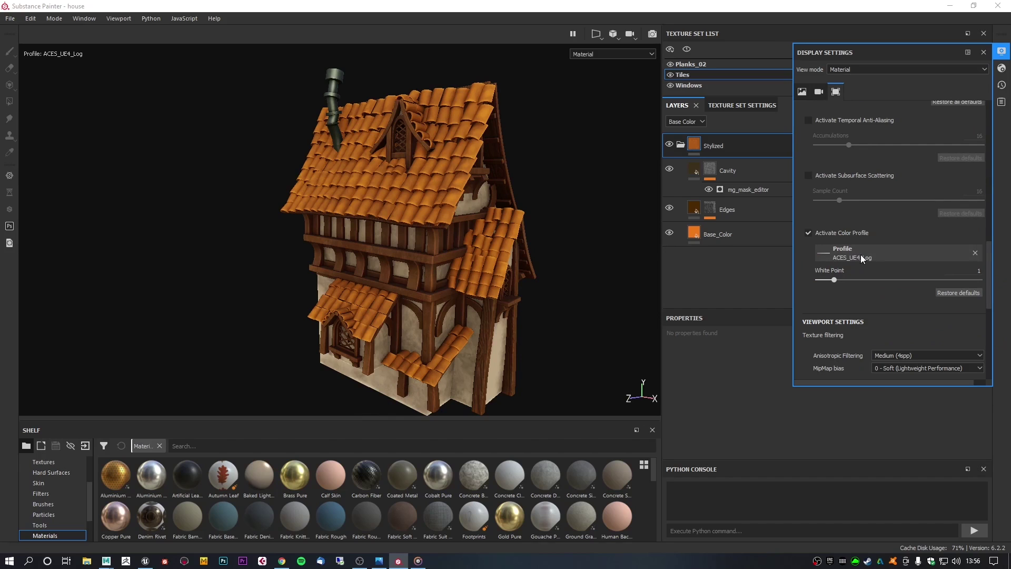
alt+drag(456, 252, 495, 259)
click(1003, 49)
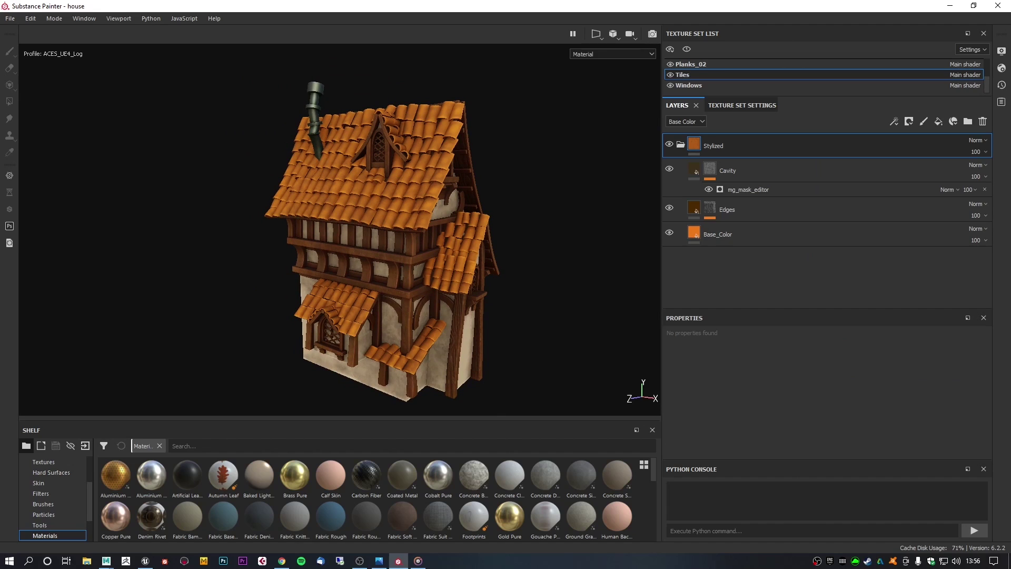
- Examine the channels and baked mesh maps in the settings of the Tiles texture set
key(alt+Tab)
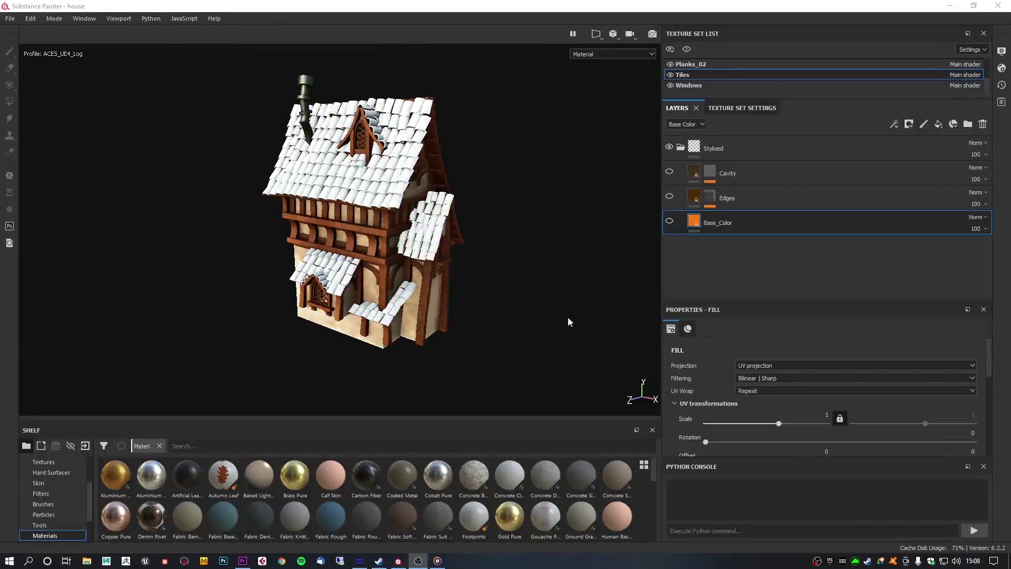
alt+drag(568, 317, 558, 309)
mouse_move(451, 308)
alt+mouse_down()
mouse_move(442, 314)
mouse_move(457, 299)
mouse_move(460, 309)
alt+mouse_up()
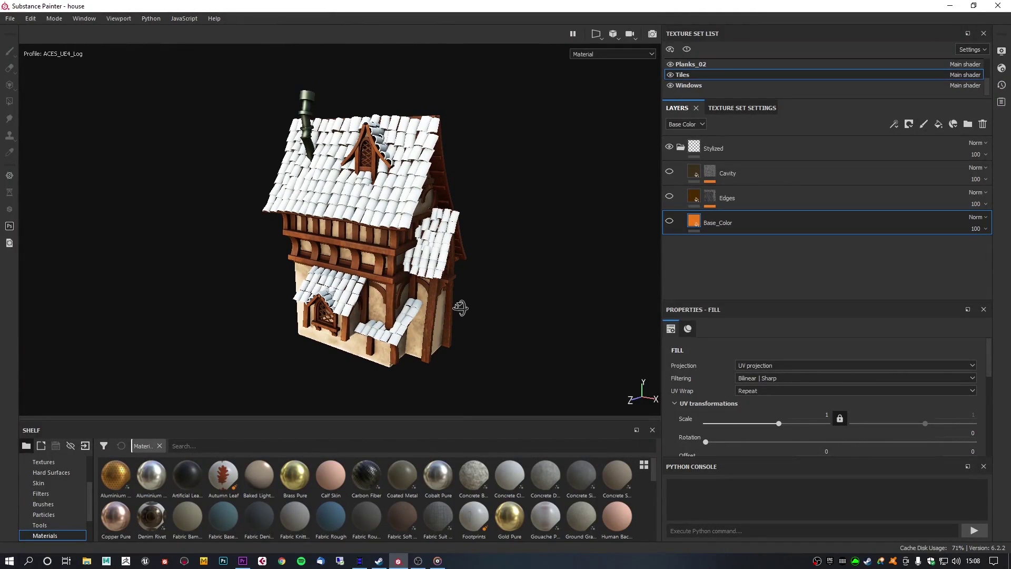
click(827, 203)
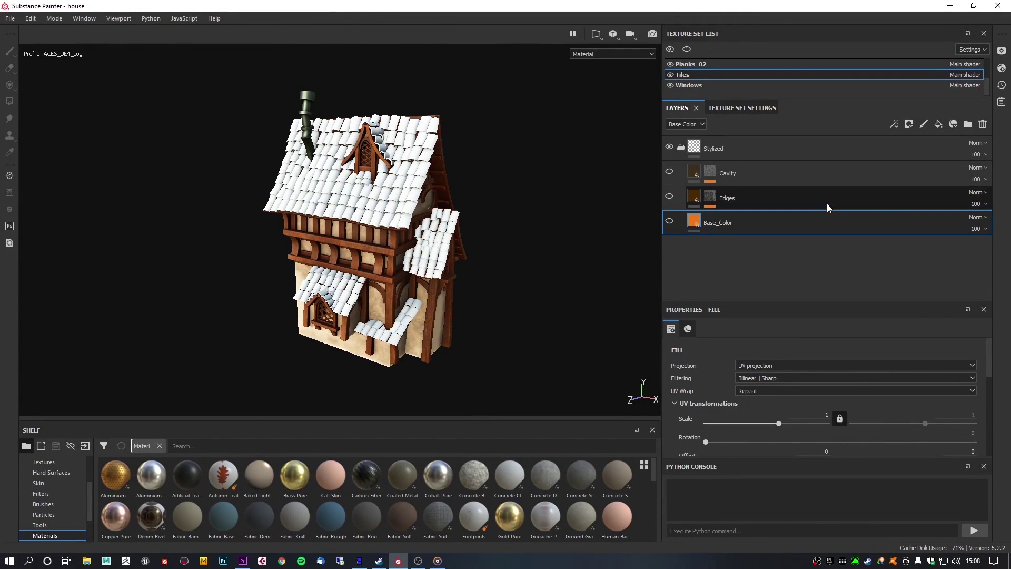
click(815, 219)
click(742, 111)
scroll(821, 248, down, 5)
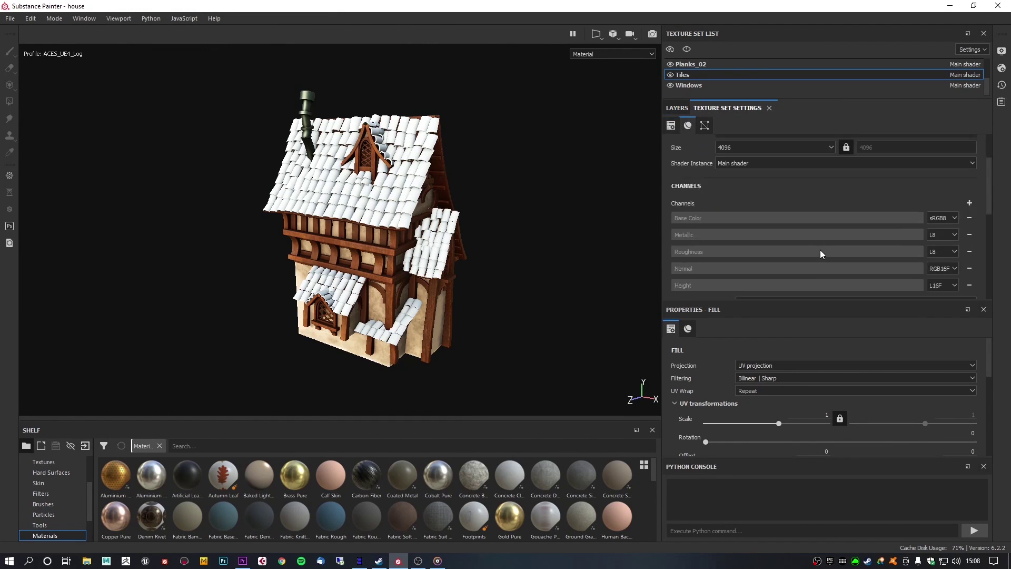
scroll(829, 245, down, 3)
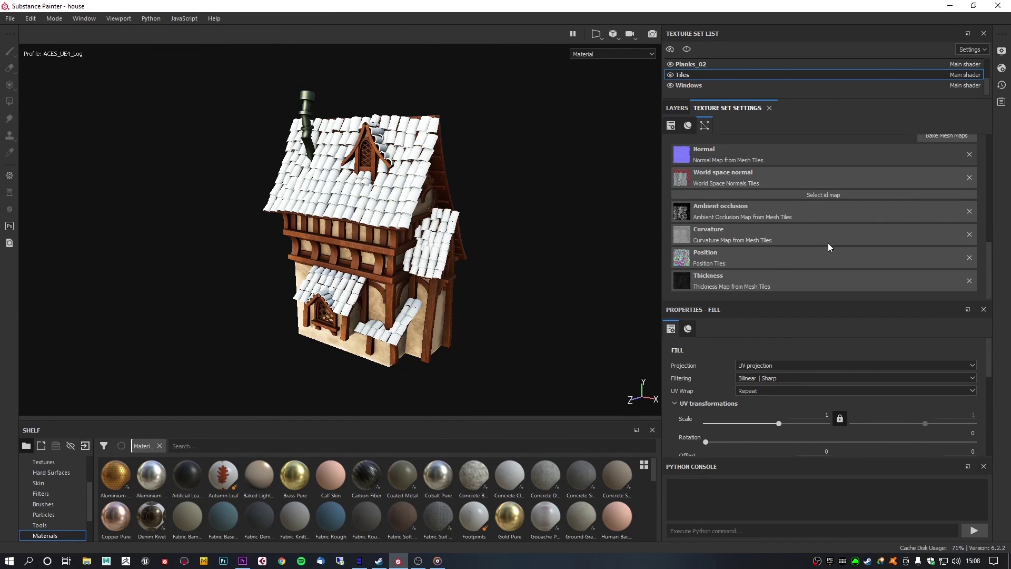
scroll(828, 243, up, 1)
- Open the mesh map baking options to review their parameters and close them without baking
click(931, 169)
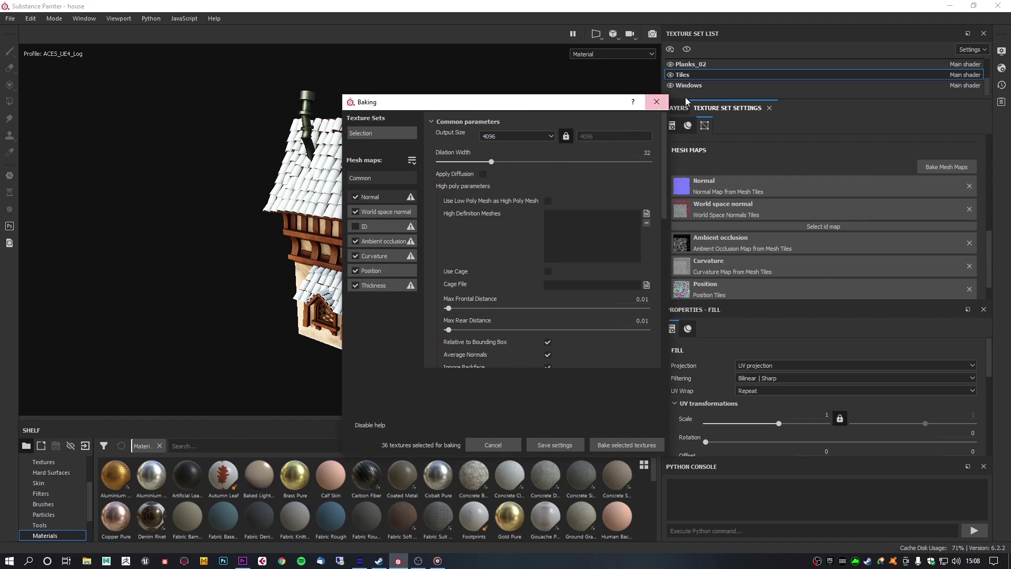
click(654, 102)
scroll(813, 191, up, 6)
- Turn off the height and normal channels of the Base_Color fill layer in the Tiles texture set
click(677, 108)
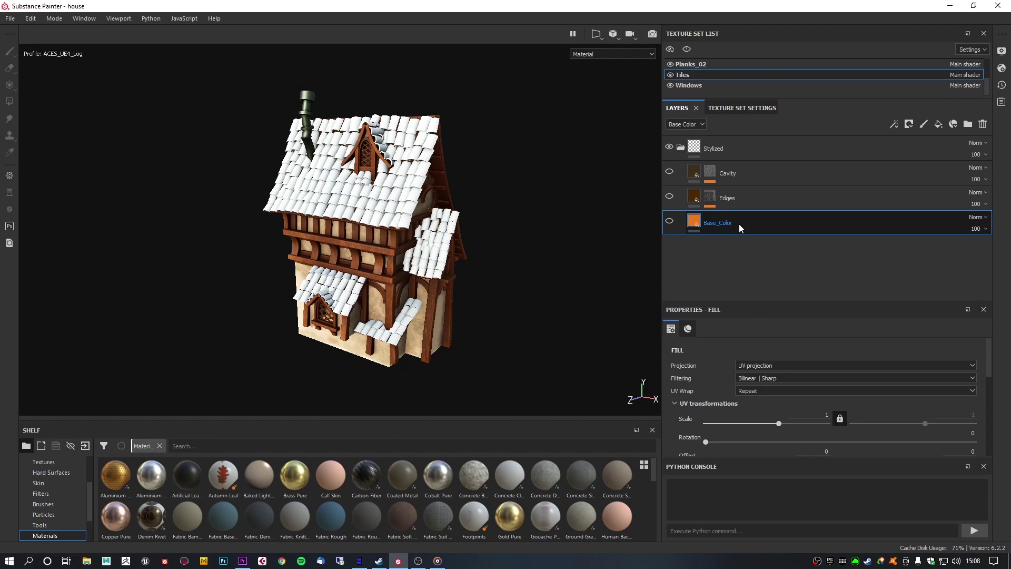
scroll(864, 374, down, 5)
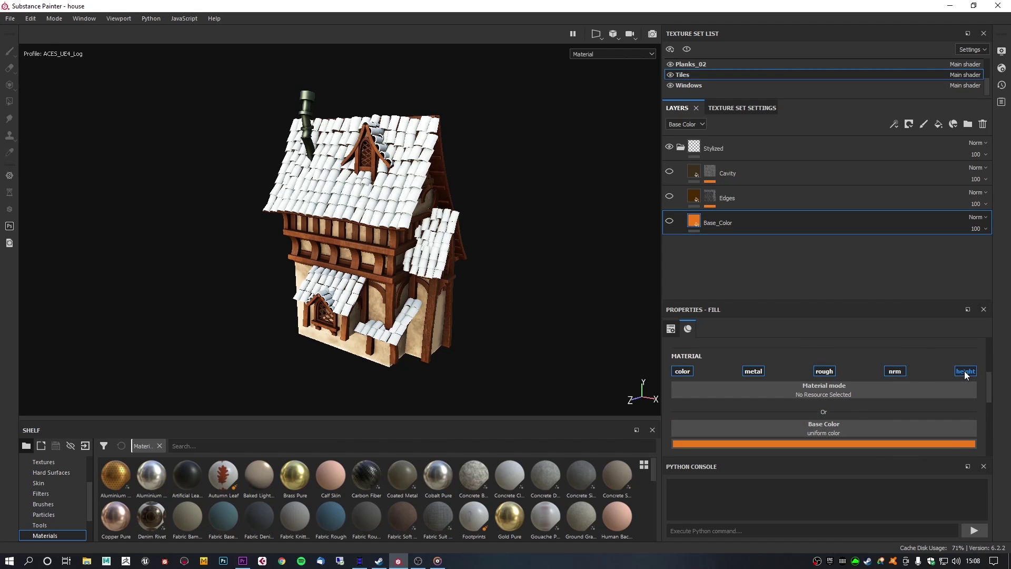
click(895, 371)
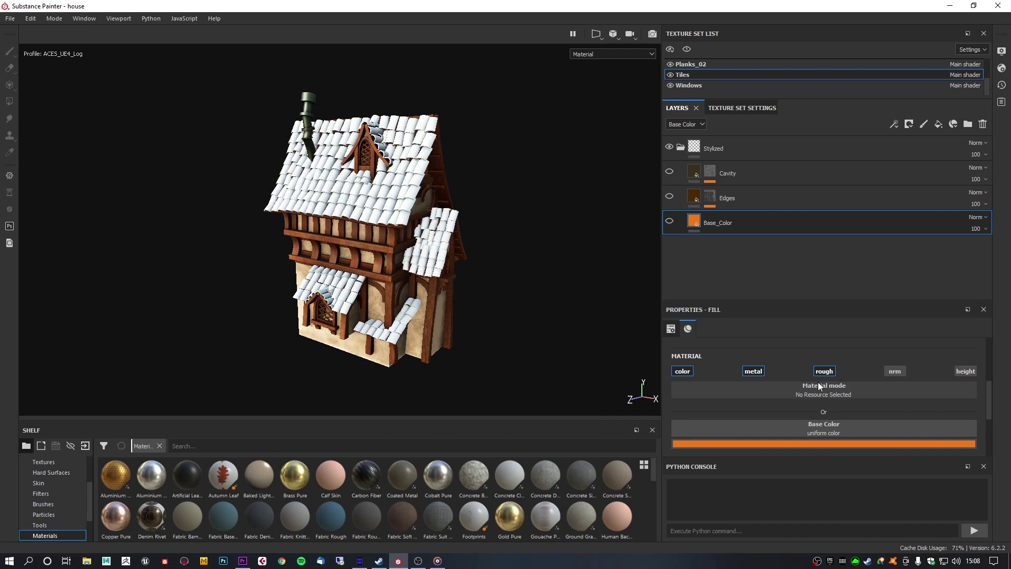
scroll(817, 384, down, 3)
scroll(866, 410, down, 1)
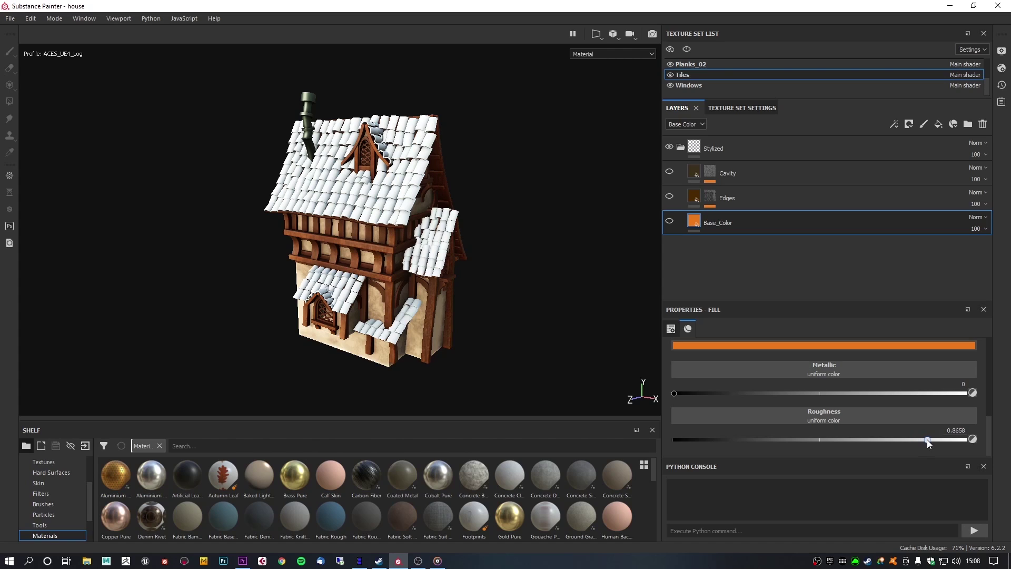
- Set the Base_Color layer's roughness to 0.8694 and make the orange layer visible on the roof tiles
drag(927, 440, 929, 439)
click(773, 345)
click(670, 221)
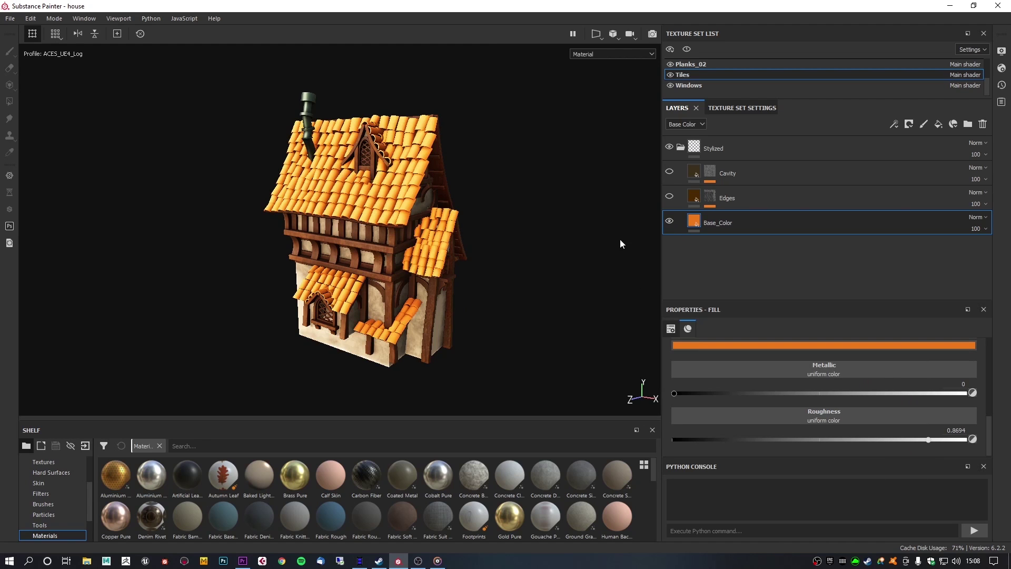
scroll(553, 295, up, 3)
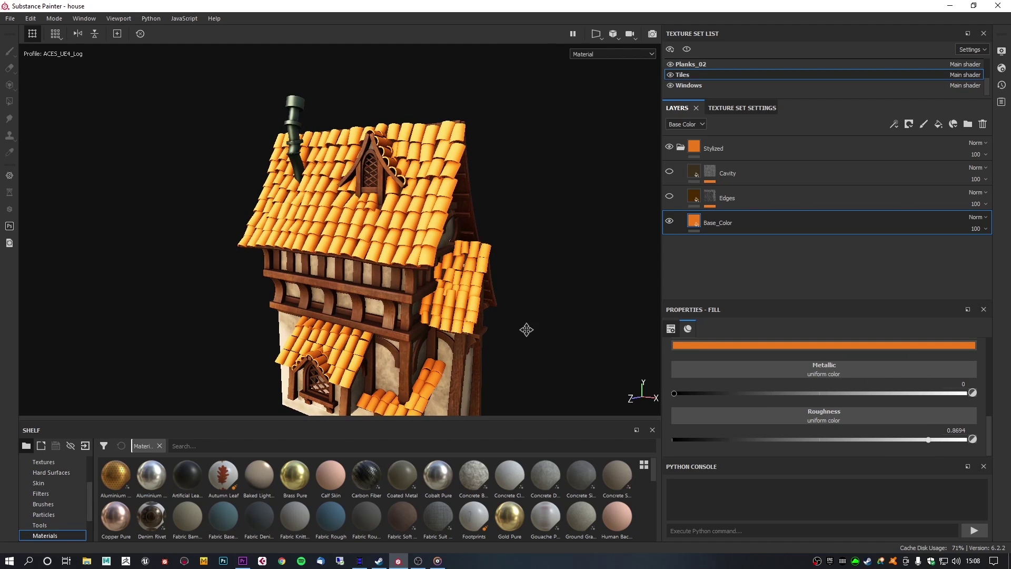
- Examine the Edges layer's dark brown base color and the mask editor generator on its mask
click(691, 202)
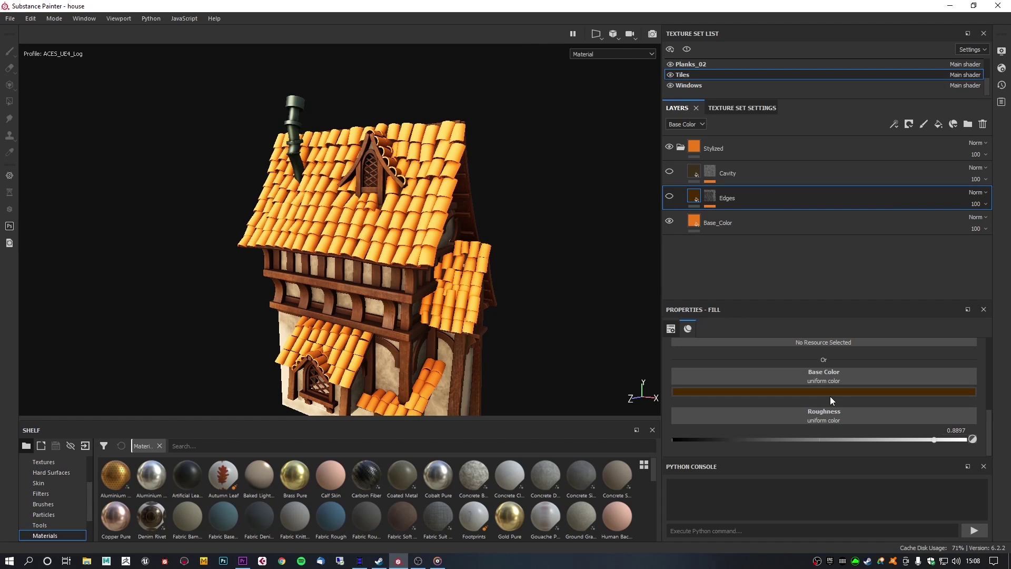
click(712, 199)
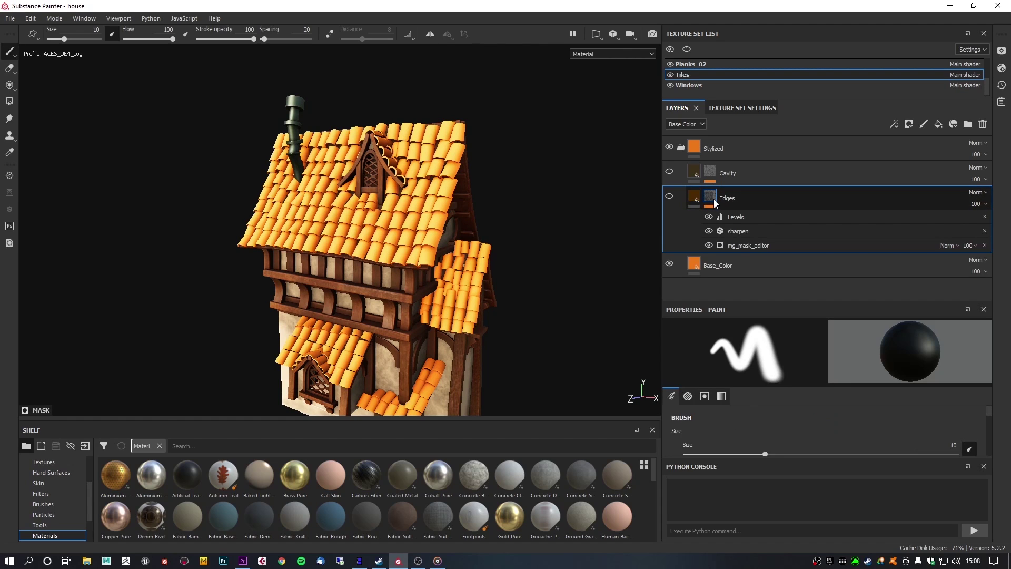
click(767, 245)
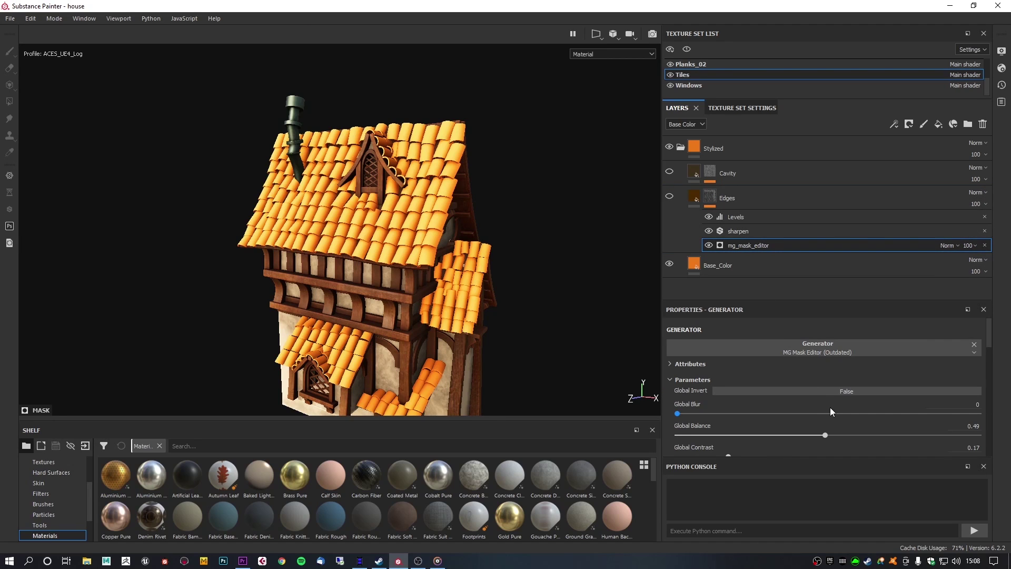
scroll(852, 398, down, 2)
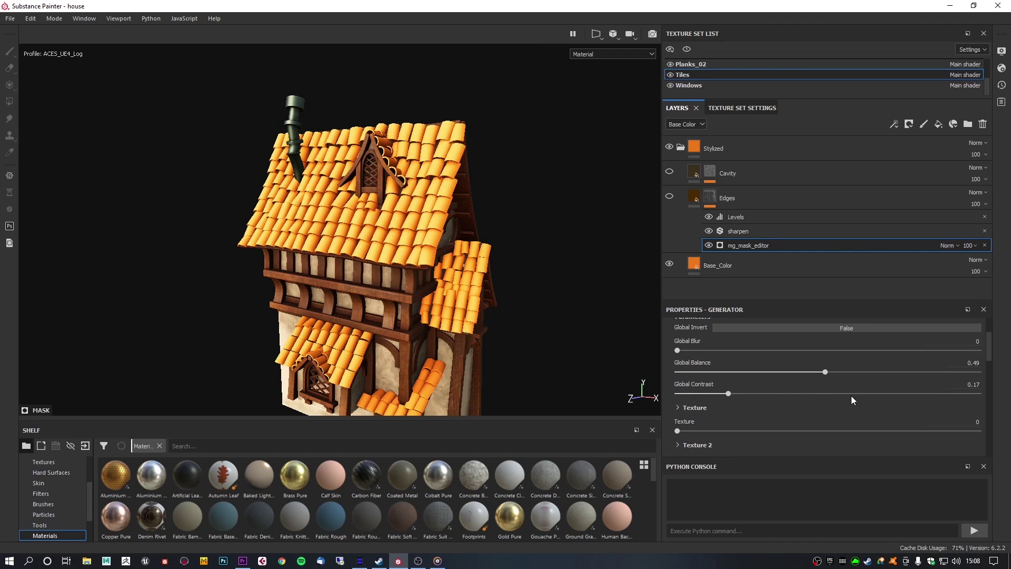
scroll(851, 396, up, 3)
click(701, 194)
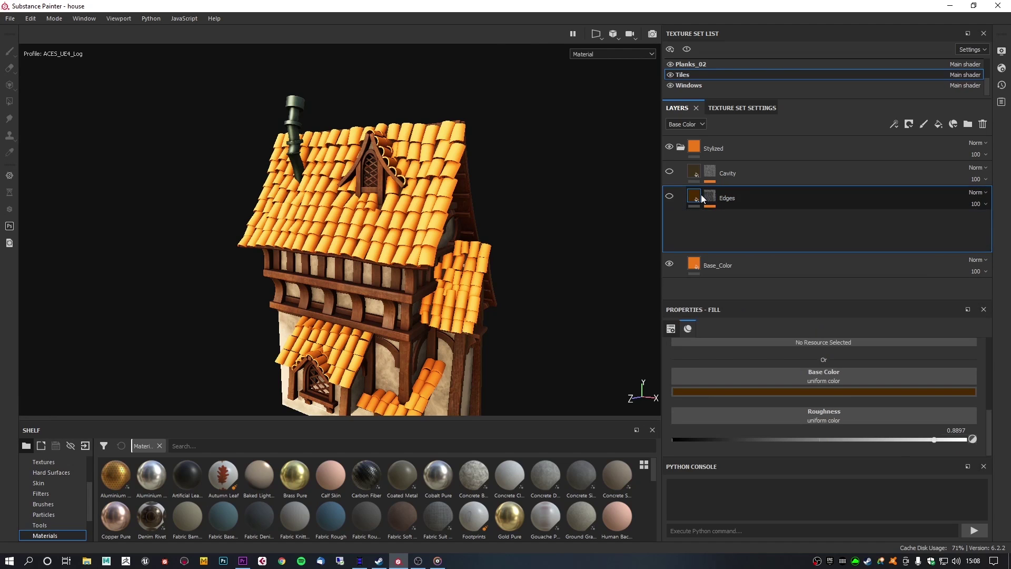
click(836, 392)
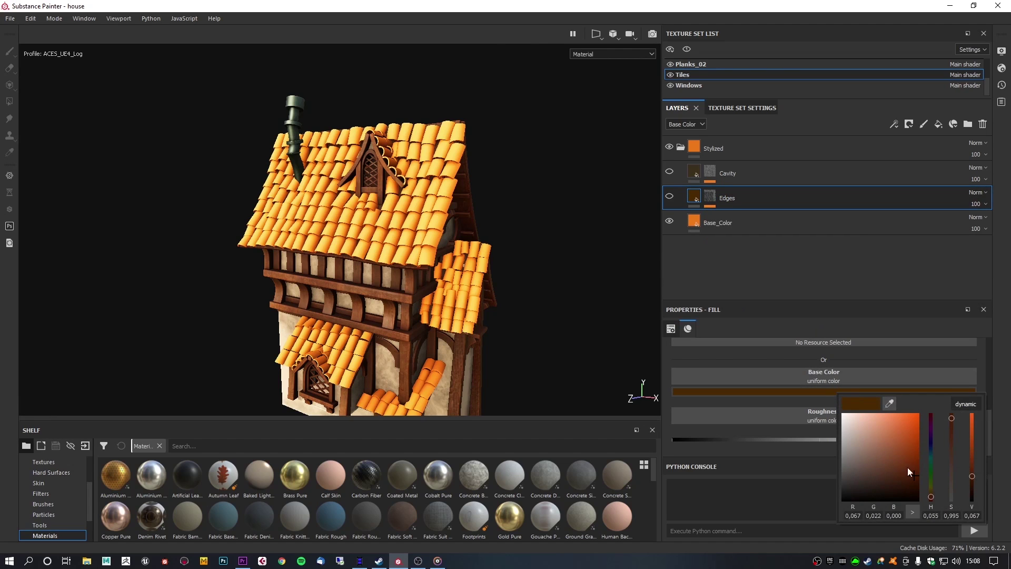
- Set the Global Contrast of the Edges mask generator to 0.22 and review its remaining parameters
click(710, 196)
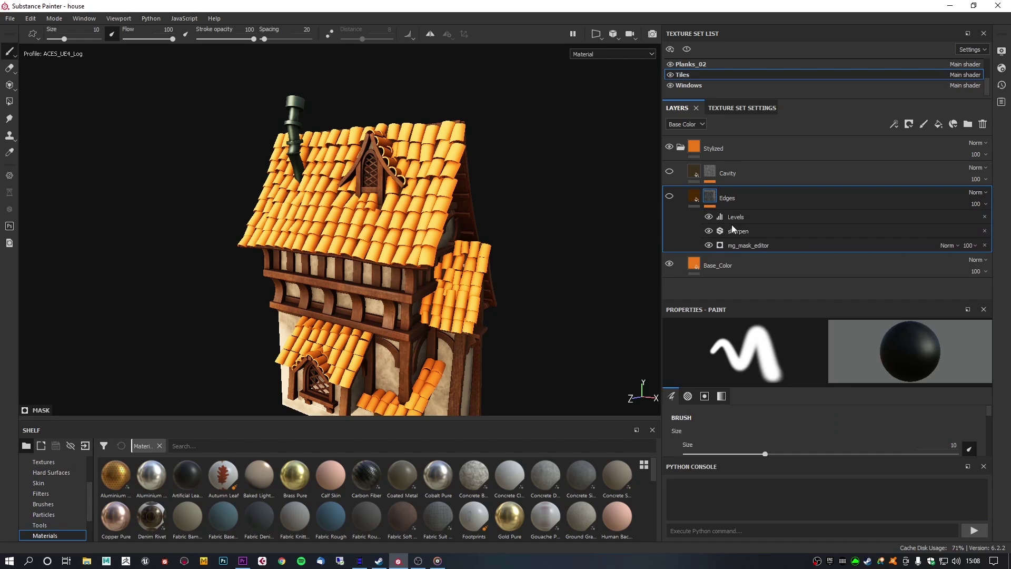
click(750, 246)
scroll(856, 412, down, 1)
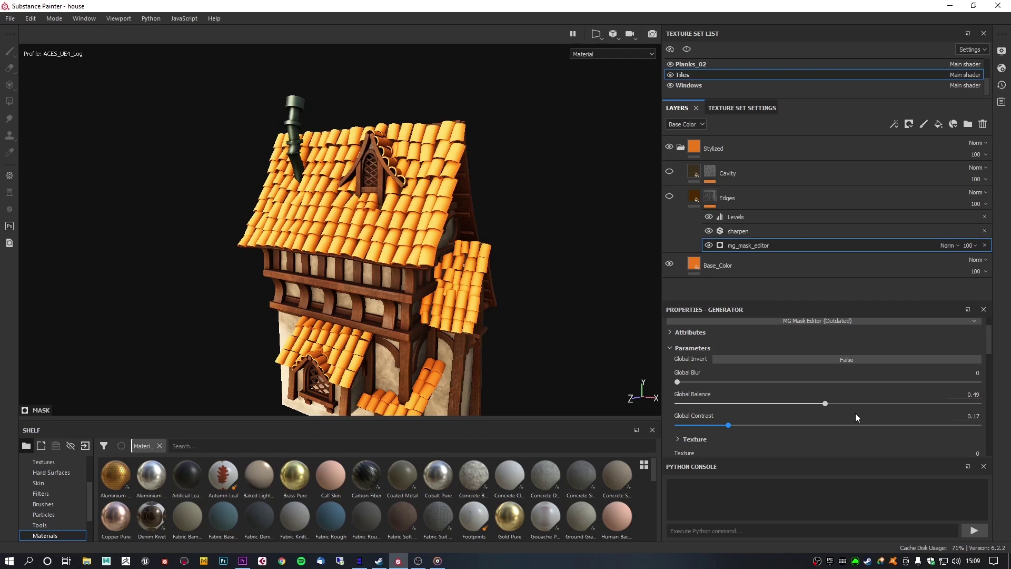
drag(730, 424, 737, 429)
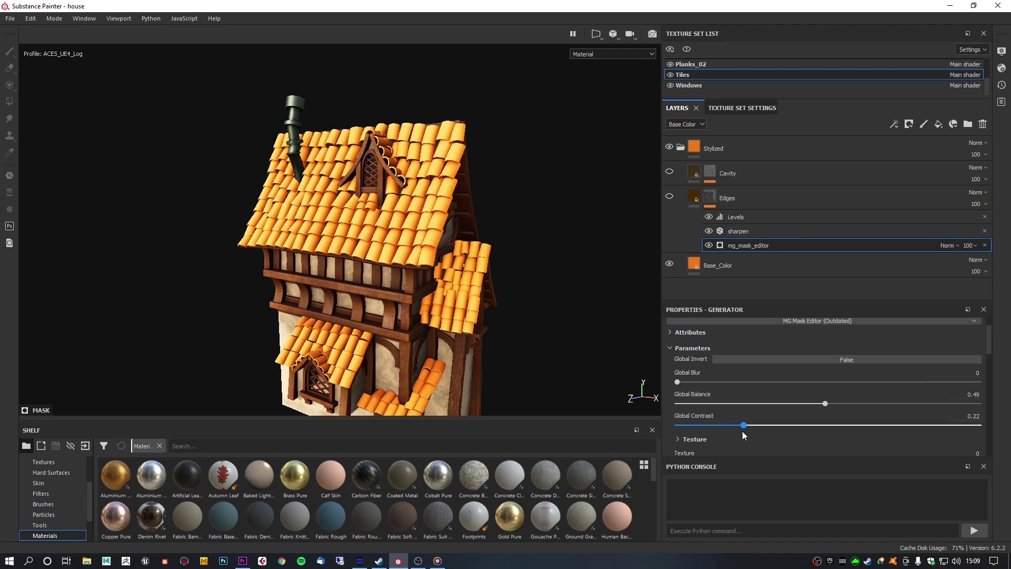
drag(742, 431, 742, 431)
scroll(750, 421, down, 2)
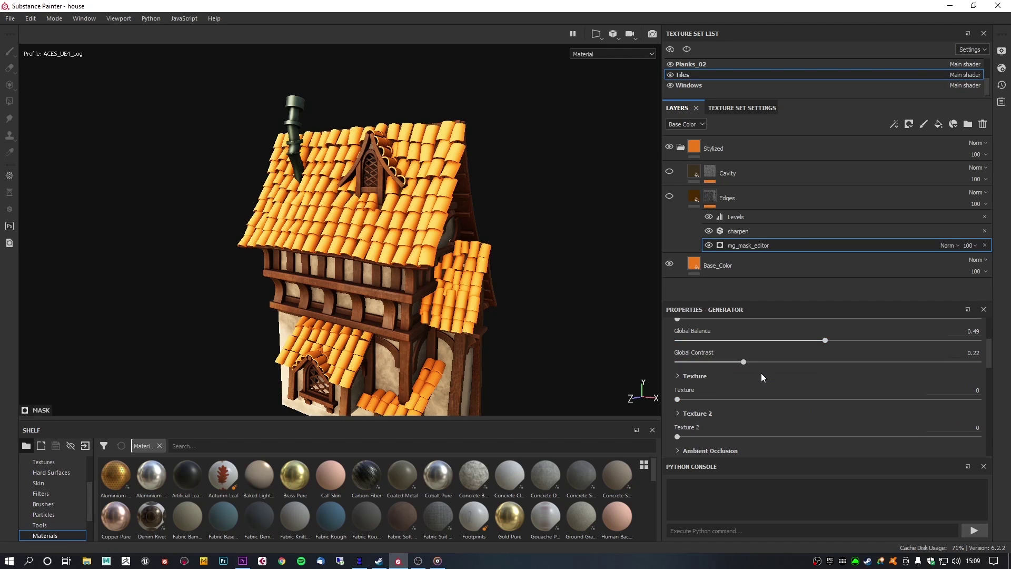
scroll(762, 374, down, 3)
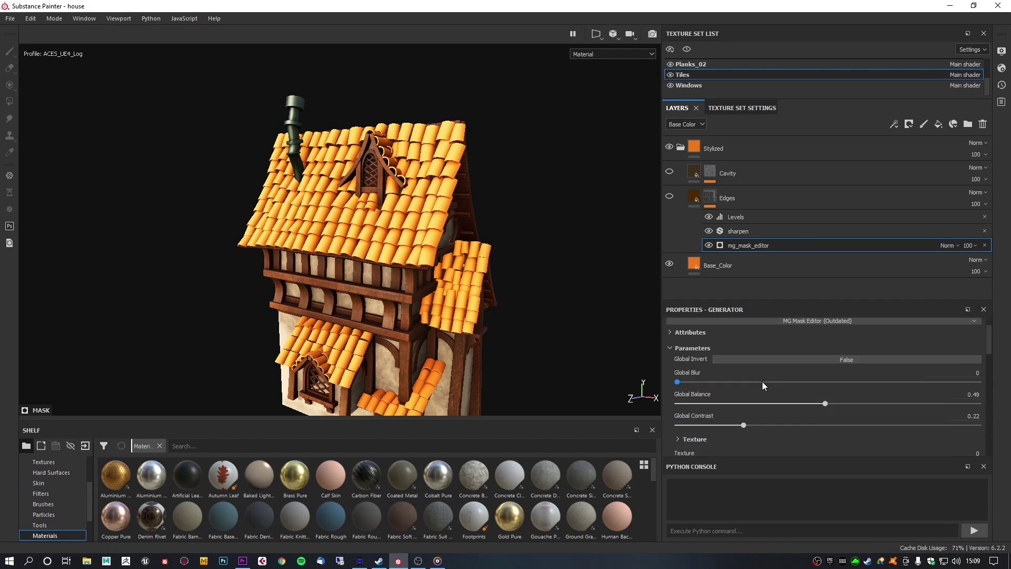
scroll(763, 386, down, 5)
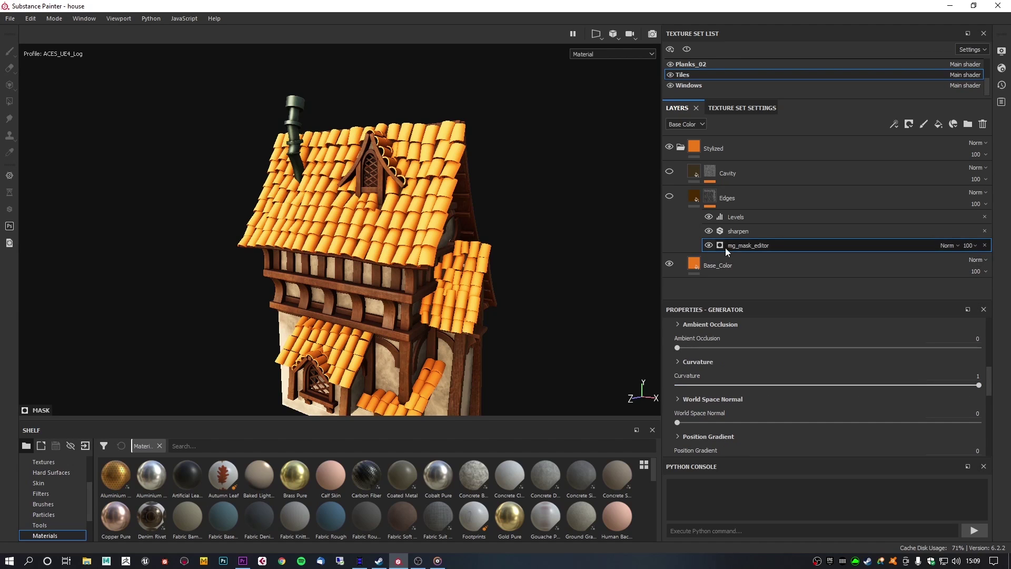
- Adjust the Sharpen Intensity of the Edges mask's sharpen filter and make the Edges layer visible
click(757, 235)
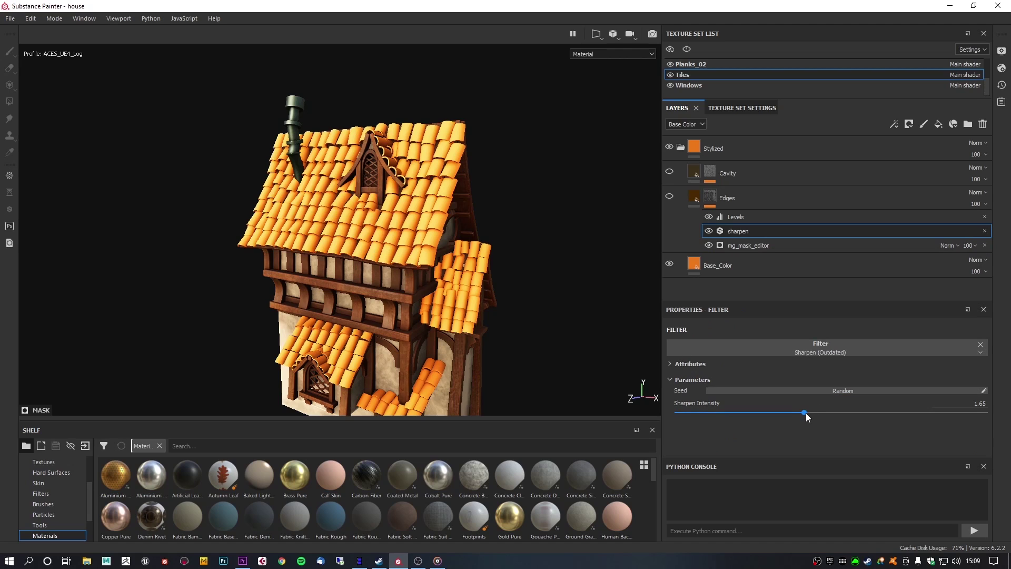
drag(805, 413, 829, 418)
click(758, 215)
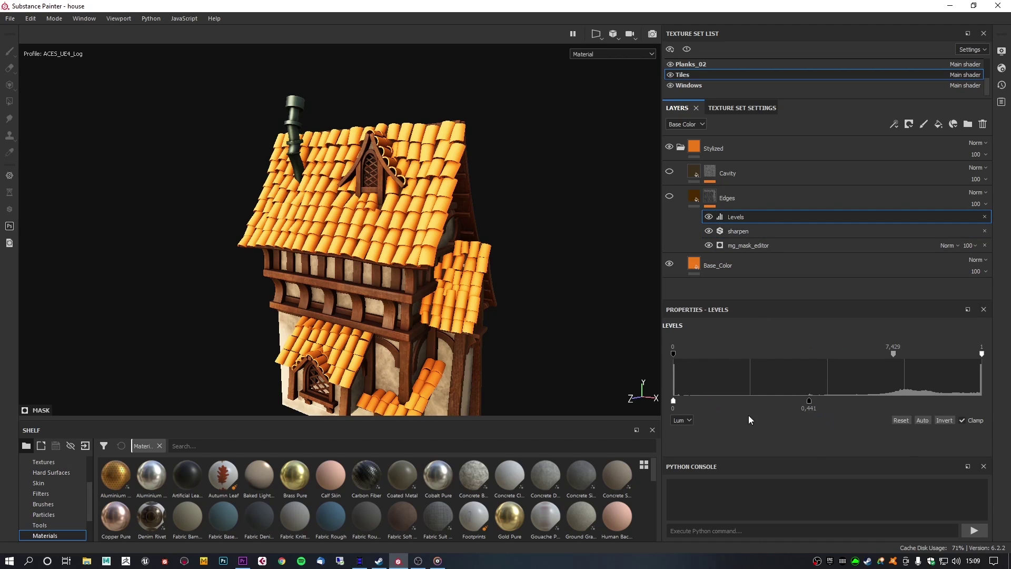
click(670, 196)
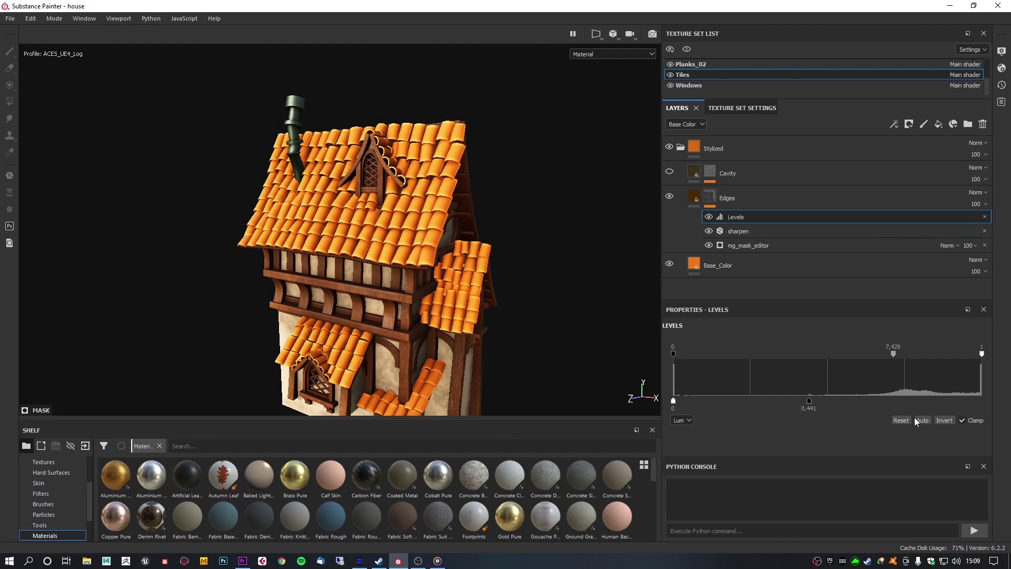
- Compare the roof tiles up close with the Edges mask's Levels inverted and restored, and with the effect off and on
click(940, 420)
click(940, 419)
scroll(485, 307, up, 3)
alt+drag(407, 280, 495, 337)
scroll(468, 332, up, 4)
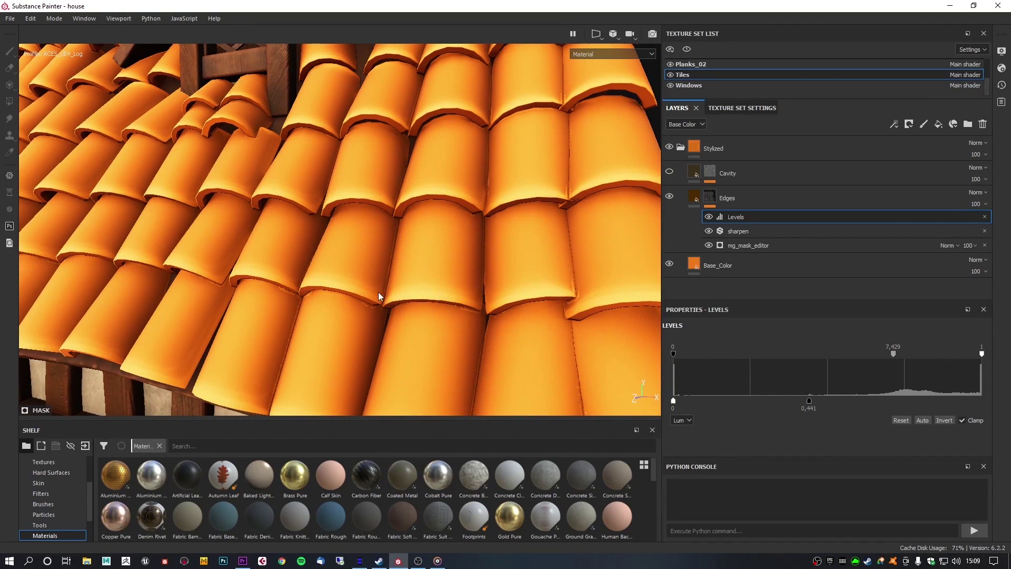
click(709, 217)
click(709, 217)
click(709, 217)
click(709, 217)
alt+drag(462, 228, 658, 205)
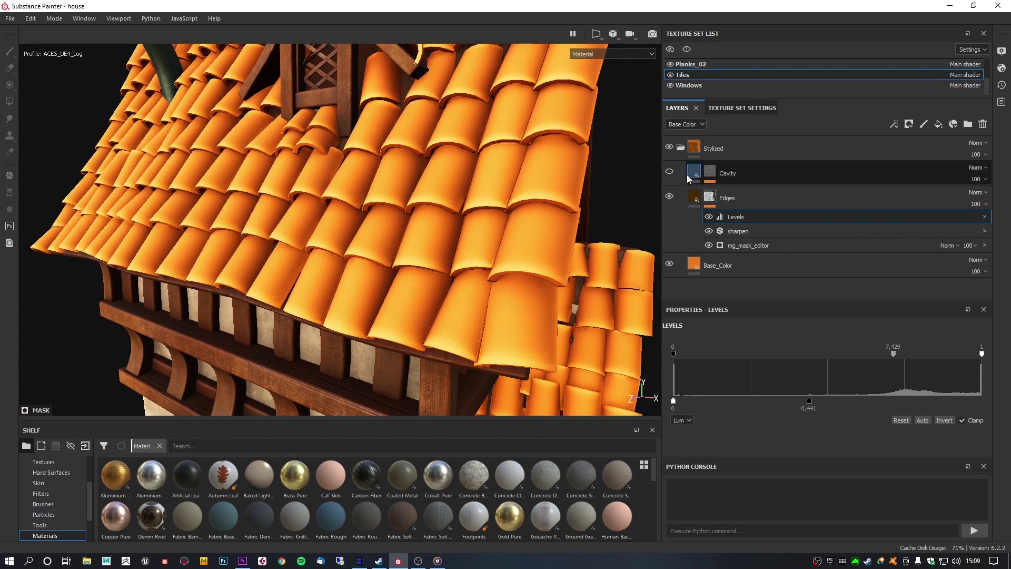
- Make the Cavity layer visible and inspect its dirt on the roof tiles up close
click(670, 172)
alt+drag(454, 205, 429, 266)
alt+right_drag(429, 267, 526, 357)
alt+drag(526, 358, 504, 342)
- Examine the mask editor generator on the Cavity layer's mask and inspect the tiles around the front of the house
click(737, 174)
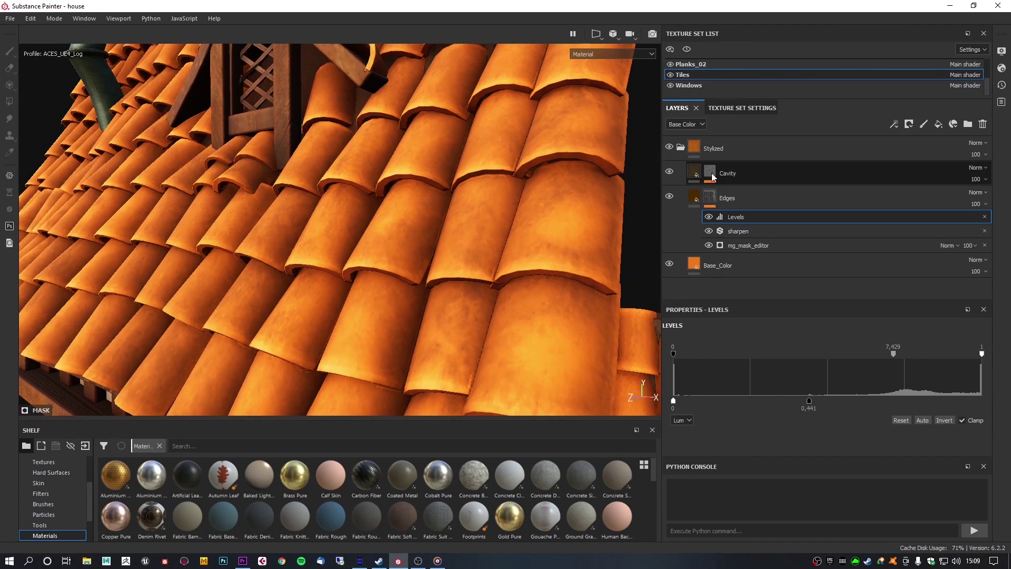
click(708, 172)
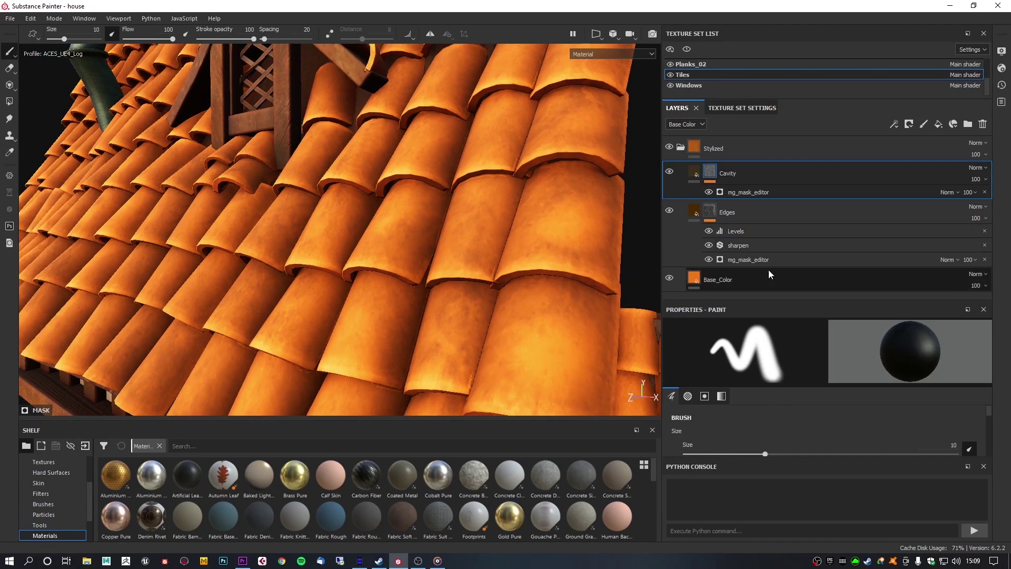
click(751, 192)
scroll(829, 410, down, 5)
scroll(829, 414, down, 2)
alt+right_drag(177, 209, 170, 235)
alt+drag(371, 281, 446, 228)
alt+middle_drag(447, 227, 582, 95)
alt+right_drag(474, 274, 552, 314)
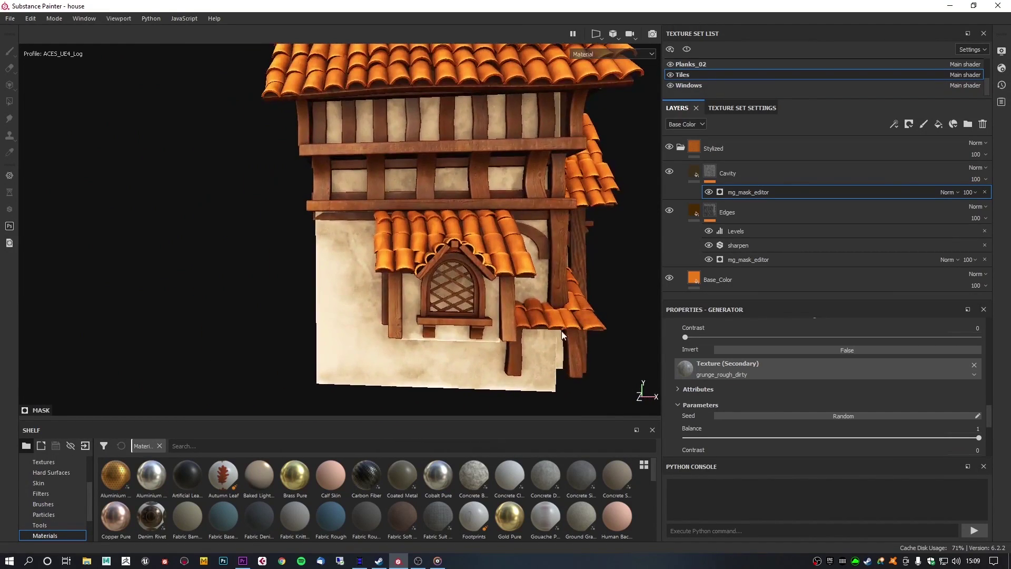
alt+drag(552, 314, 522, 321)
- Review the mesh maps and the grunge_rough_dirty secondary texture used by the Cavity generator, checking the roof tiles
scroll(853, 392, down, 5)
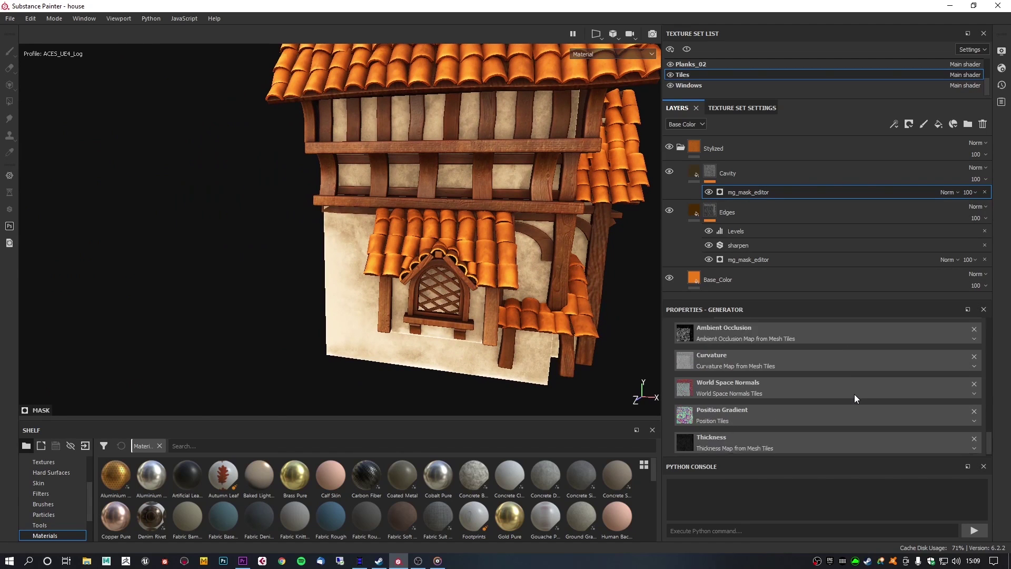
scroll(855, 394, up, 5)
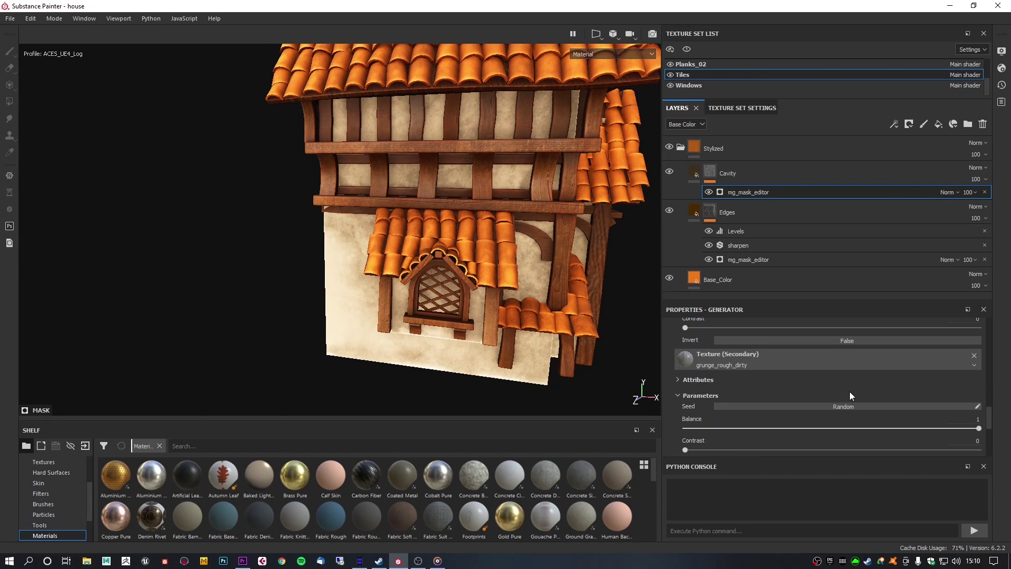
alt+drag(481, 282, 423, 354)
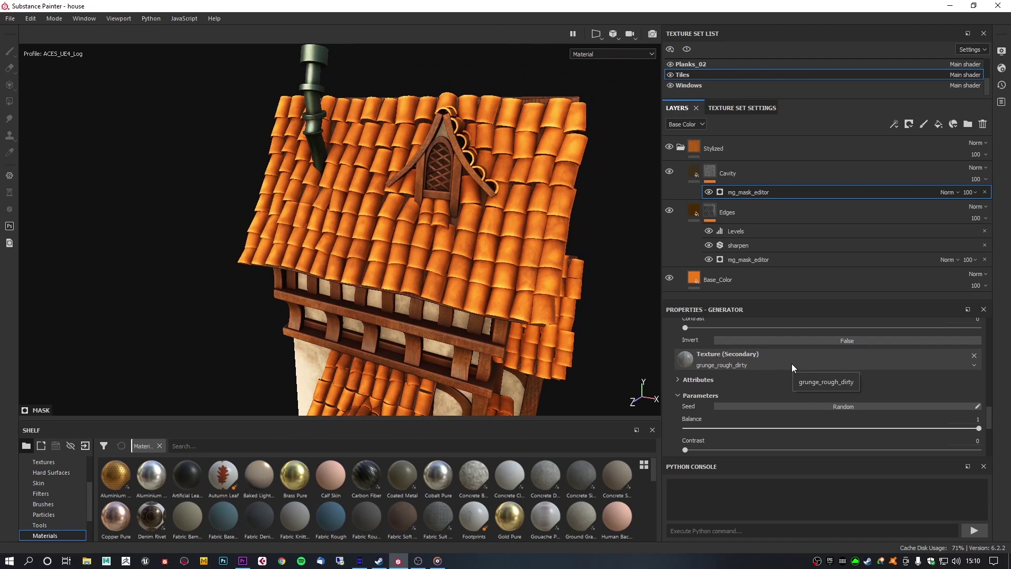
alt+drag(510, 318, 285, 229)
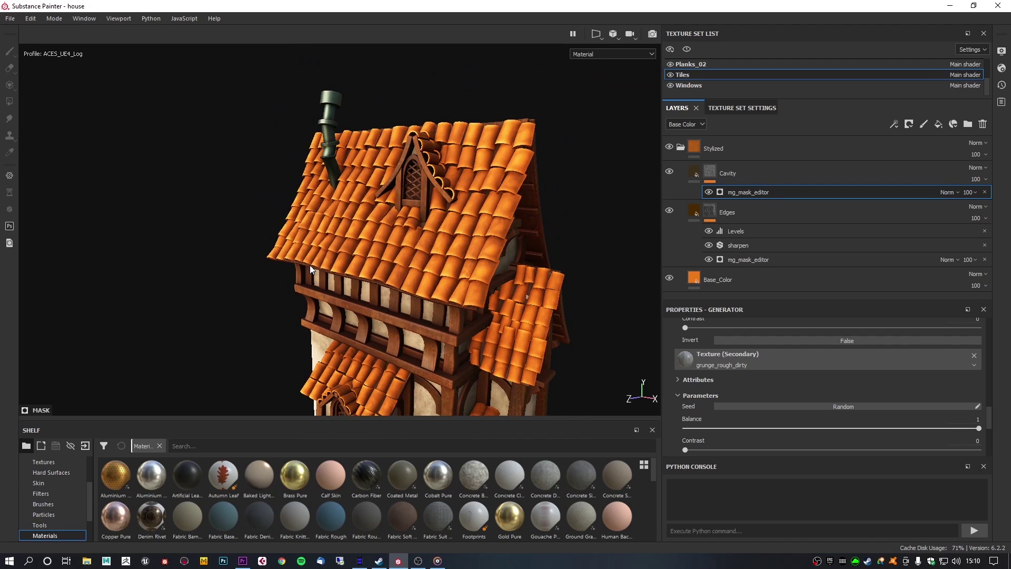
- Open the texture export settings for the house project
click(18, 21)
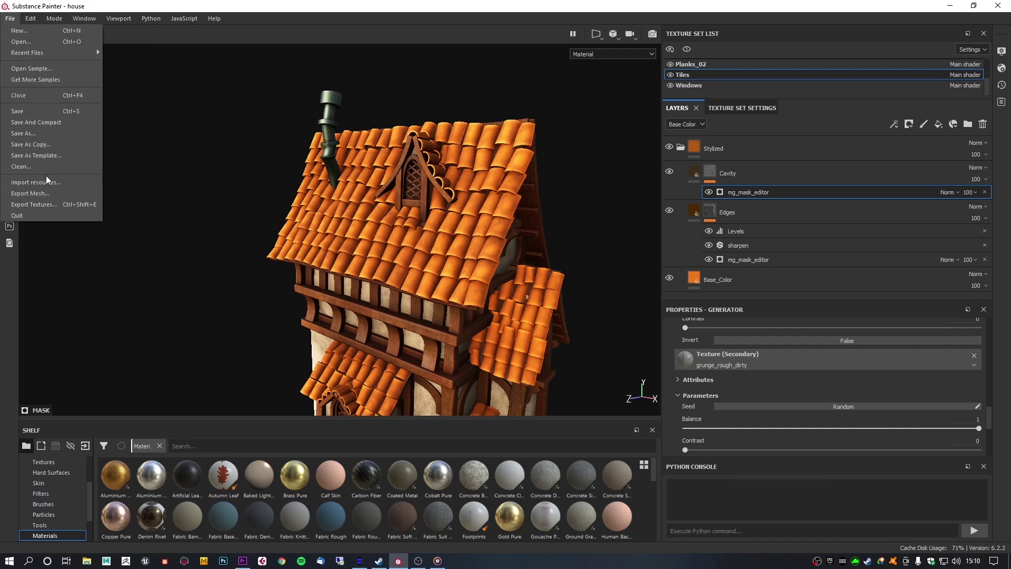
click(54, 207)
- Switch to Unreal Engine and select the House_High_02 mesh in the level to view its materials
click(554, 164)
click(550, 169)
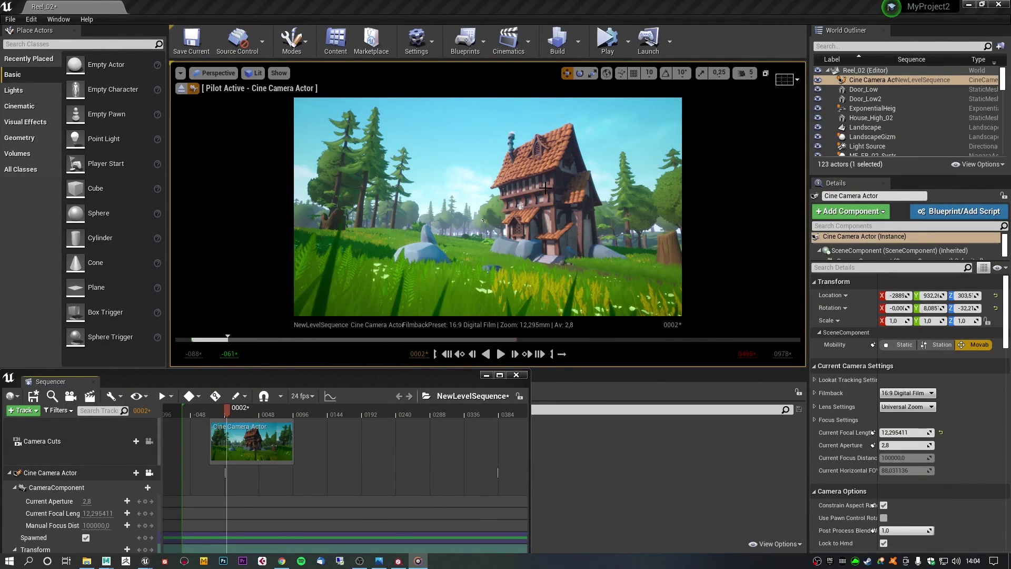
click(547, 174)
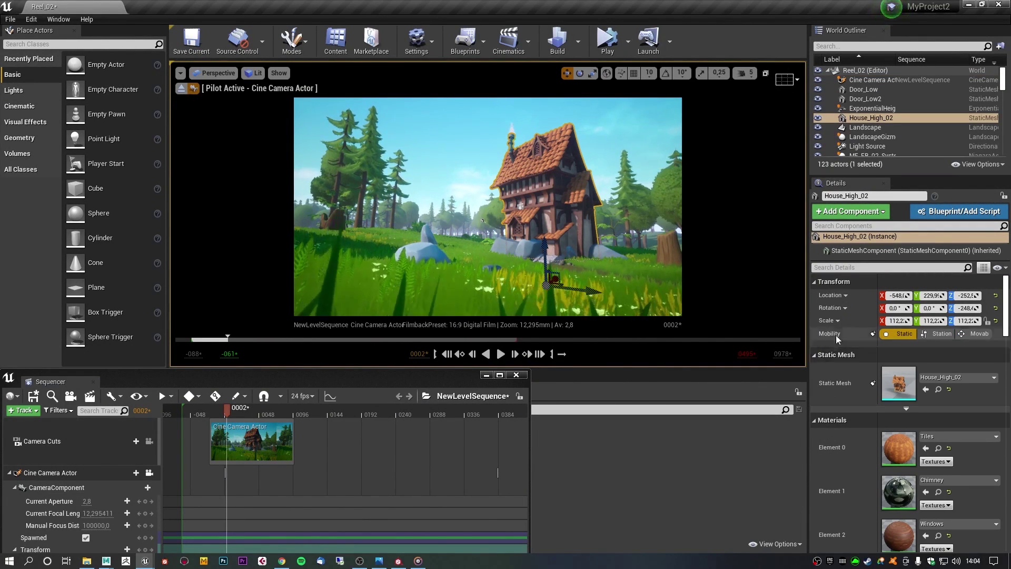
- Stop piloting the Cine Camera Actor and toggle the viewport lock to the Camera Cuts track in the sequence
click(149, 473)
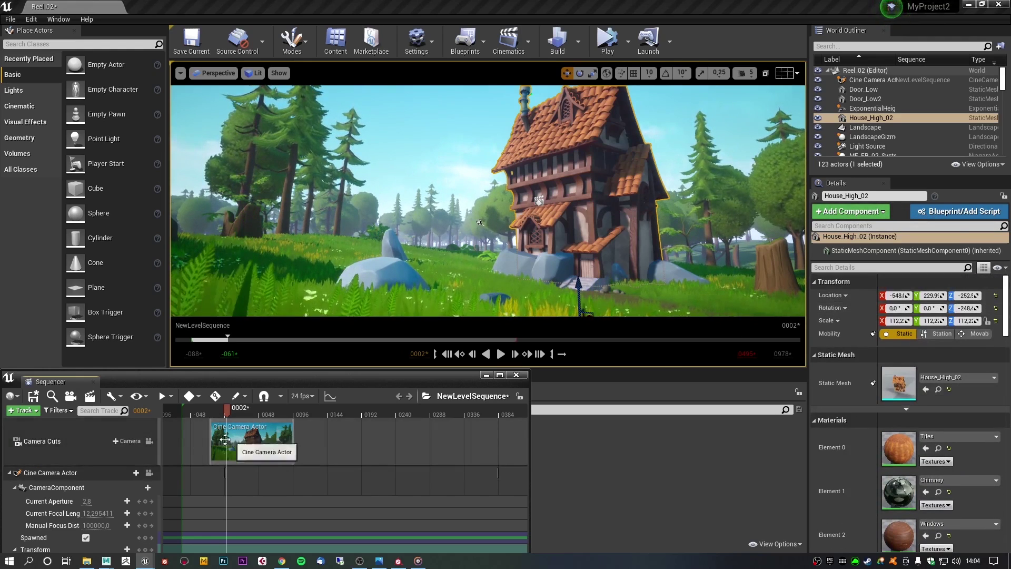
click(150, 442)
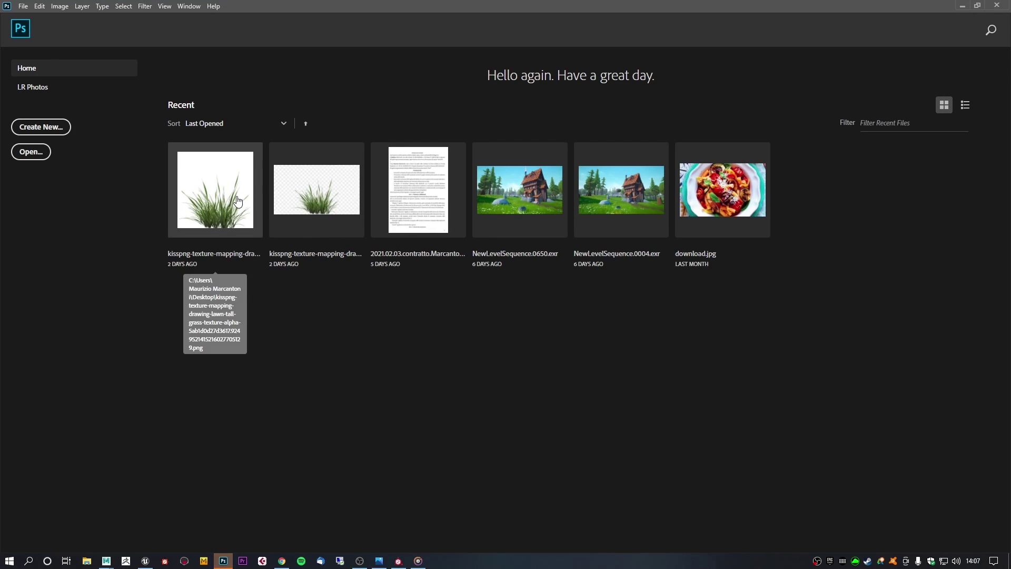
click(304, 180)
click(584, 319)
click(41, 127)
key(Return)
- Open the kisspng tall-grass image from the Desktop and add the grass clump to the selection with the Magic Wand
click(23, 6)
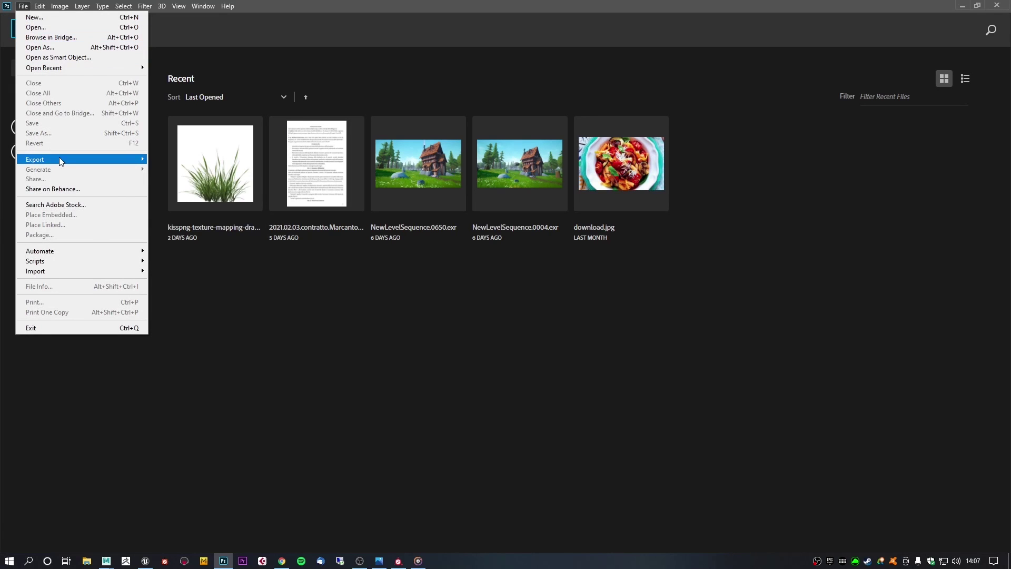
click(80, 26)
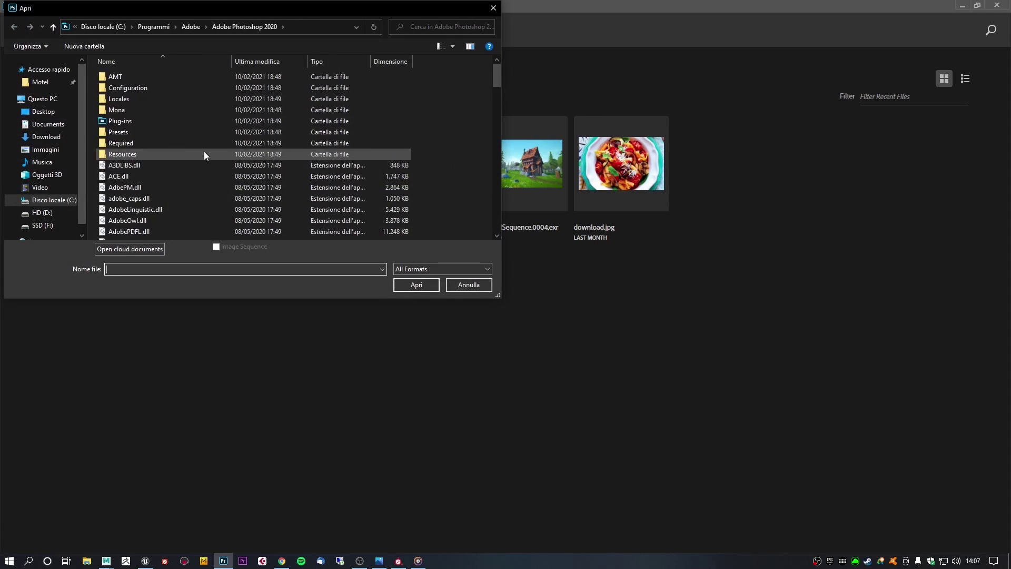
click(43, 112)
click(371, 235)
click(408, 285)
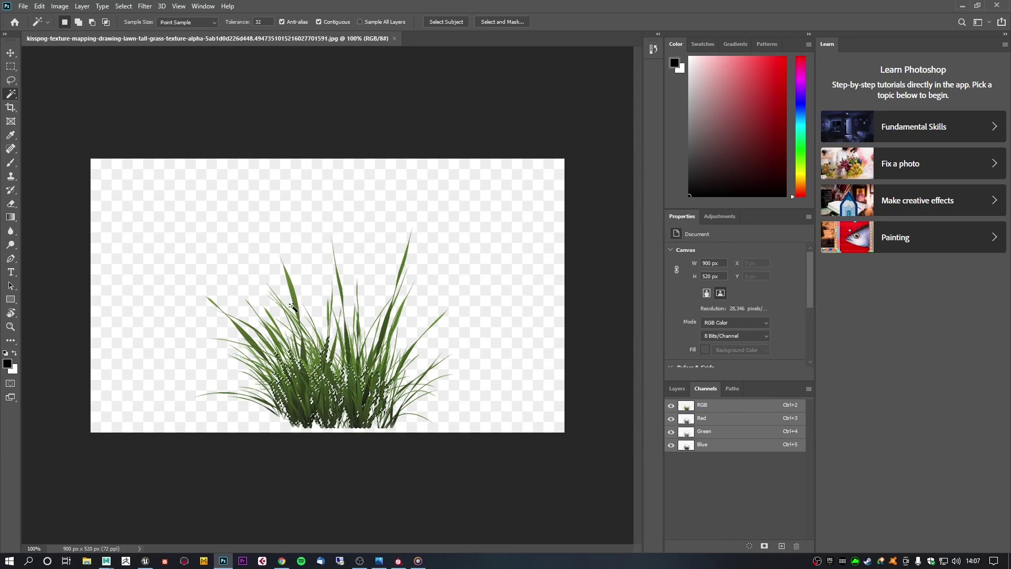
shift+click(353, 356)
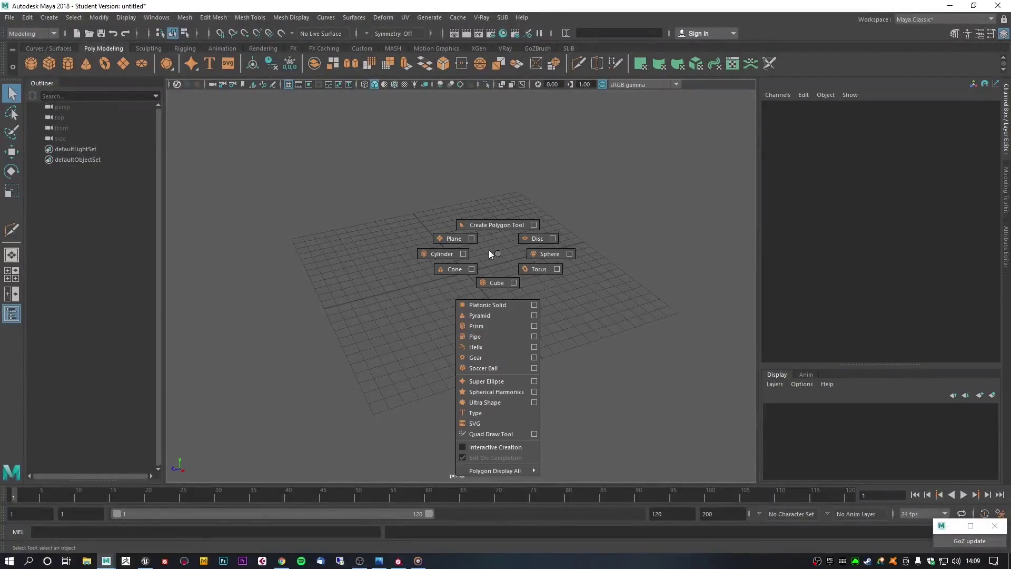
- In Maya, create a polygon plane scaled to 8.154 and stand it upright by rotating it 90 degrees in X
shift+right_drag(489, 250, 474, 368)
click(531, 271)
key(e)
drag(442, 239, 424, 300)
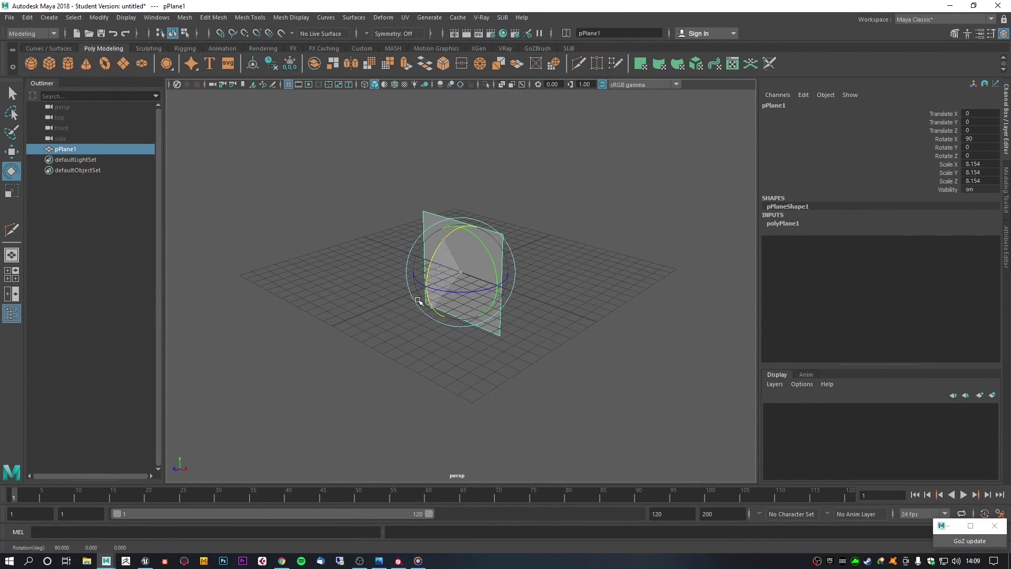
- Raise the plane to 4 in Y and rotate it to 90 degrees about Y
key(w)
drag(464, 240, 468, 188)
key(e)
drag(466, 239, 530, 241)
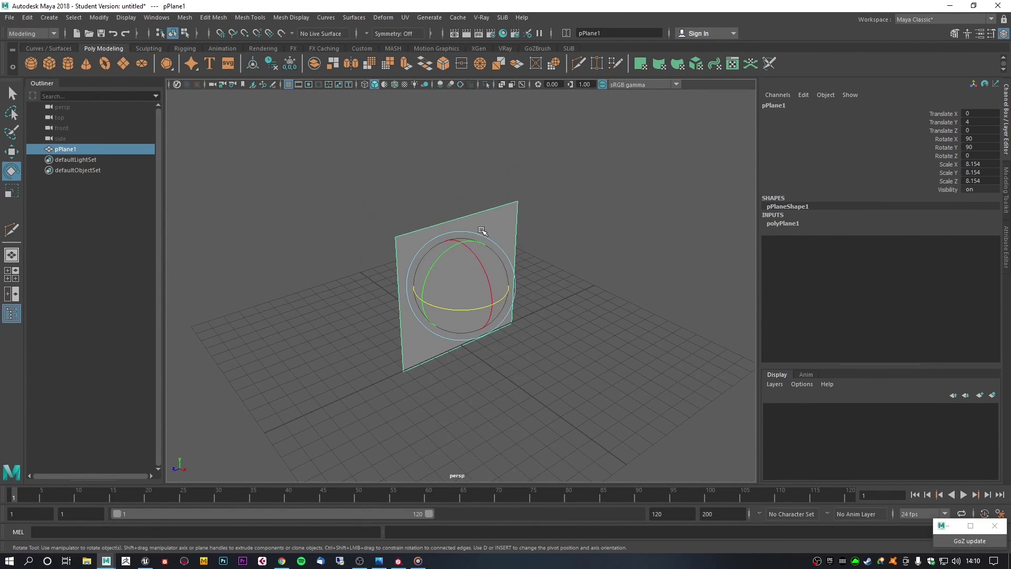
- Duplicate the upright plane and rotate the copies around the vertical axis to form a star of four crossing planes
key(q)
alt+drag(483, 230, 514, 295)
key(ctrl+d)
key(w)
key(e)
shift+click(508, 281)
alt+drag(619, 379, 581, 375)
key(ctrl+d)
drag(493, 308, 459, 274)
- Select all four crossing planes and combine them into one mesh
key(q)
click(436, 247)
drag(355, 196, 486, 240)
shift+right_drag(485, 240, 468, 418)
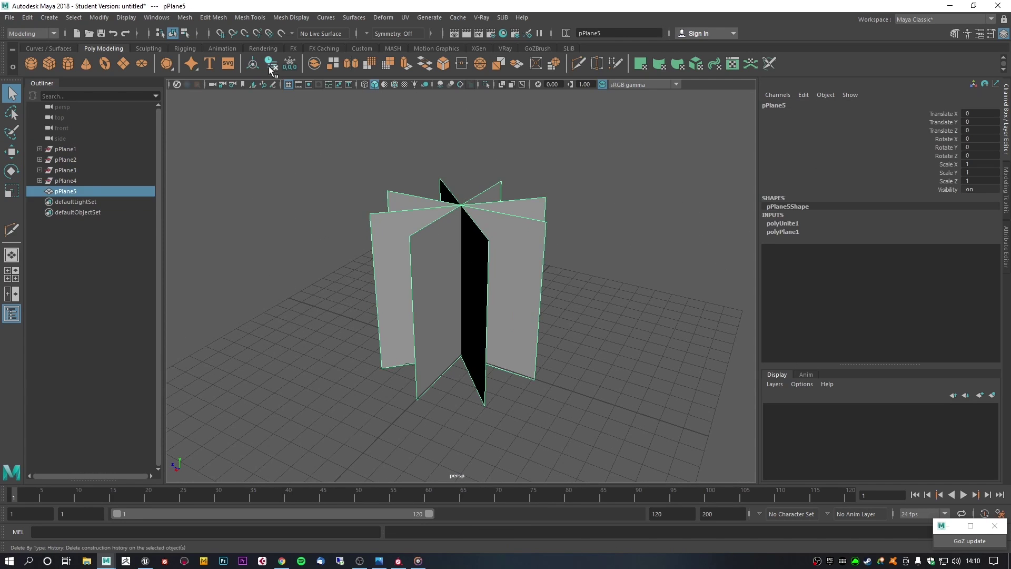
- Smooth the combined star mesh with 2 divisions and delete its construction history
shift+right_drag(459, 239, 676, 306)
click(590, 316)
alt+drag(579, 311, 568, 309)
click(422, 295)
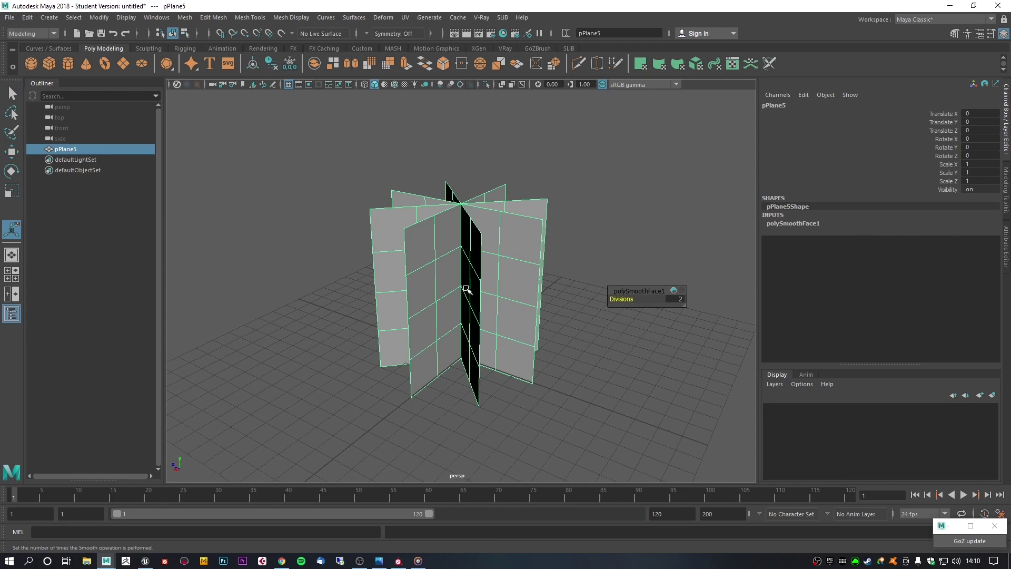
click(272, 63)
- Separate the smoothed mesh into individual planes and delete the history of the separated pieces
shift+right_drag(454, 232, 448, 421)
click(40, 149)
drag(79, 159, 93, 203)
click(272, 63)
- Select the whole group of crossing planes and export the selection under the file name grass
alt+drag(337, 221, 327, 221)
drag(359, 173, 575, 414)
click(65, 149)
click(9, 17)
click(67, 157)
text(grass)
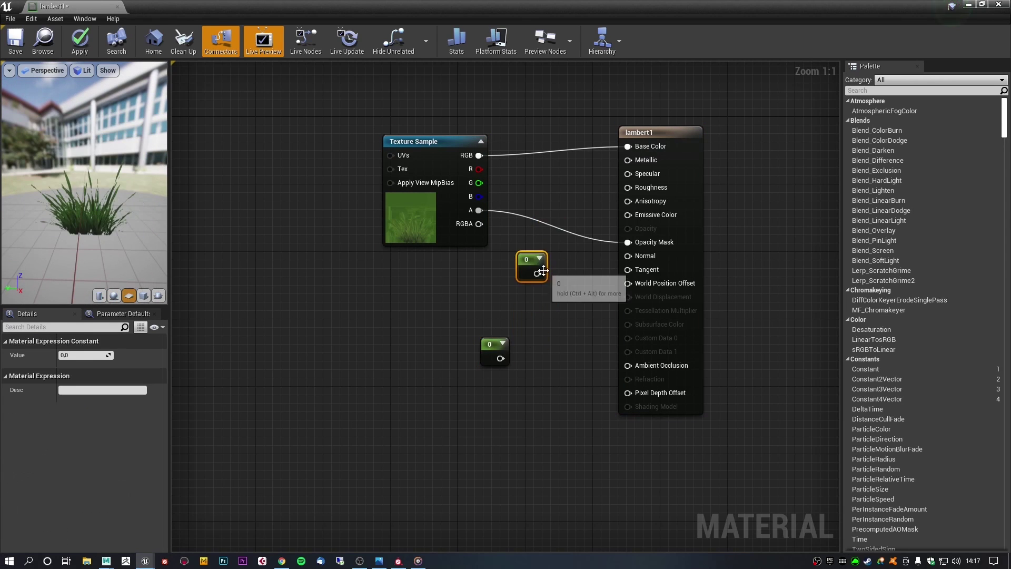
- In Unreal's lambert1 material, connect a constant of 0.2 to Specular and a constant of 0.8 to Roughness
drag(537, 273, 627, 174)
drag(530, 259, 538, 175)
drag(501, 358, 628, 188)
drag(491, 344, 536, 276)
click(107, 354)
text(0.2)
scroll(105, 210, up, 3)
drag(105, 210, 140, 190)
scroll(473, 408, down, 2)
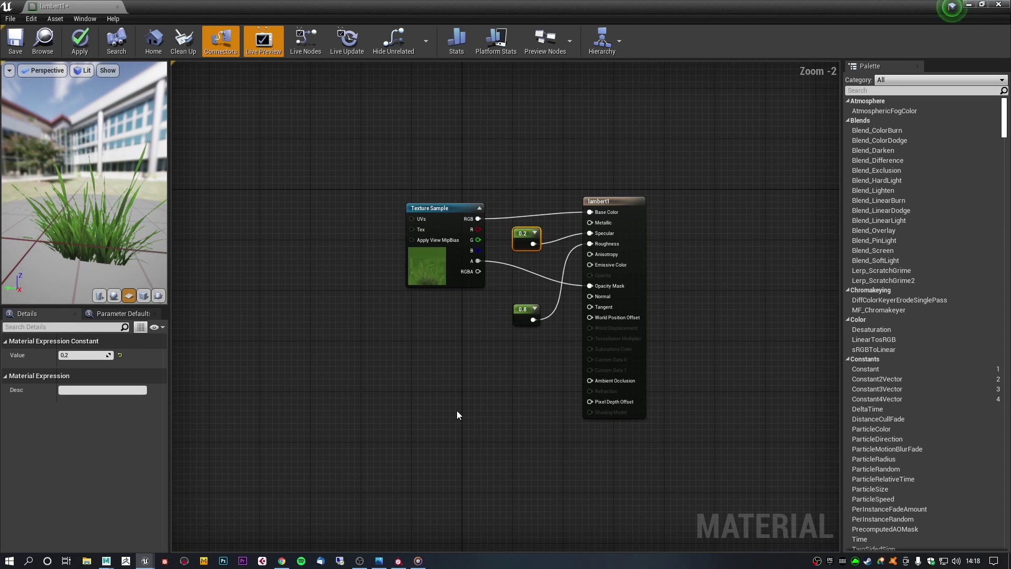
- Rearrange the material graph by moving the Texture Sample node well away from the lambert1 node to make room for more nodes
right_drag(457, 415, 534, 397)
drag(605, 296, 605, 252)
scroll(477, 337, down, 1)
right_drag(477, 338, 523, 433)
drag(564, 318, 388, 153)
right_drag(388, 153, 359, 193)
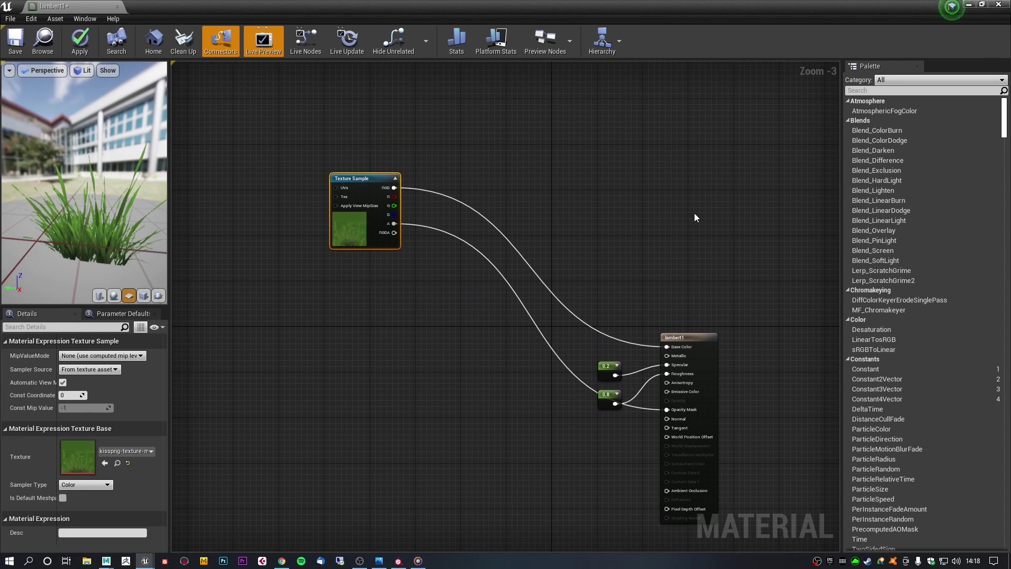
- Add a Multiply node and a three-component vector converted to a parameter named Color
key(m)
click(609, 117)
key(3)
click(473, 104)
right_click(488, 108)
click(525, 153)
text(Color)
key(Return)
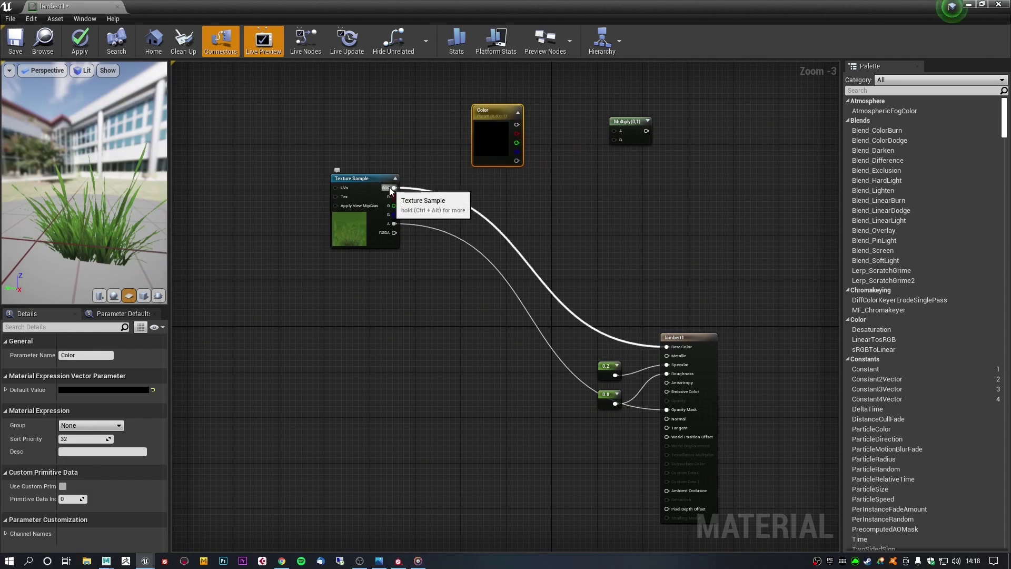
- Connect the Texture Sample's RGB and the Color parameter to the Multiply node's two inputs
drag(394, 187, 614, 131)
drag(498, 114, 555, 193)
drag(612, 143, 667, 346)
- Insert a Desaturation node between Multiply and Base Color, with a constant feeding its Fraction input
drag(871, 330, 740, 185)
drag(636, 125, 733, 156)
key(2)
click(721, 225)
key(Delete)
key(1)
click(720, 226)
click(693, 235)
drag(734, 231, 717, 174)
drag(750, 165, 712, 143)
drag(680, 219, 651, 208)
- Set the Color parameter's default value to a light green
click(554, 226)
click(93, 390)
click(252, 332)
drag(224, 279, 280, 210)
click(314, 456)
scroll(711, 286, down, 1)
right_drag(710, 286, 676, 235)
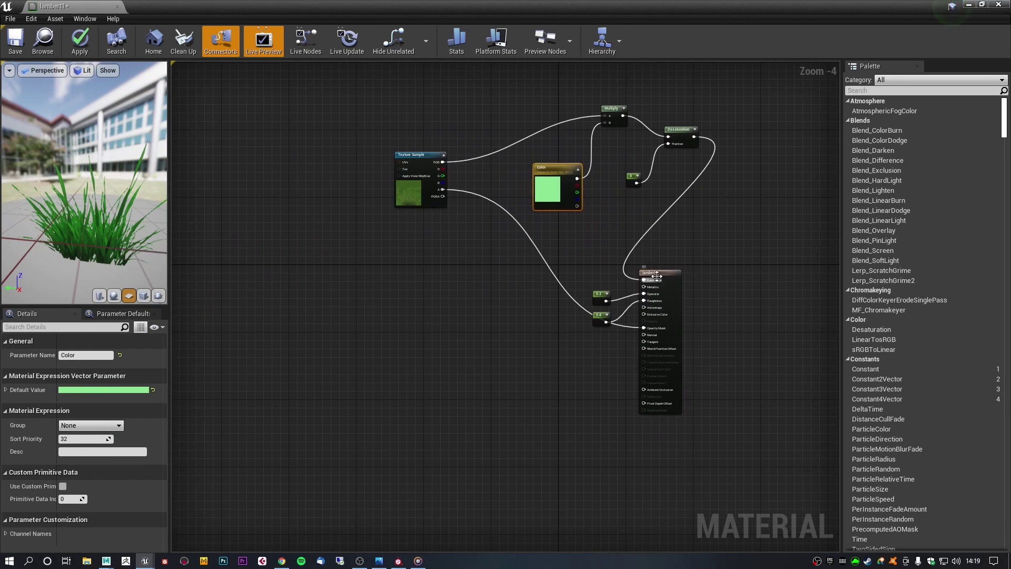
- Change the lambert1 material's shading model to Subsurface
click(657, 273)
scroll(142, 425, down, 1)
click(92, 384)
click(77, 442)
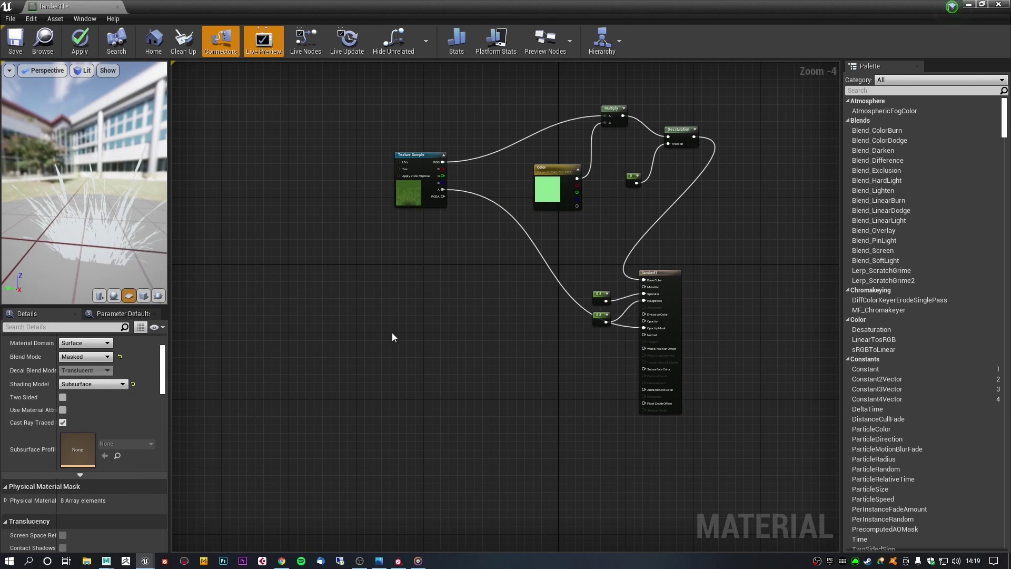
- Reposition the two constants beside the lambert1 node and connect the Desaturation output to Subsurface Color
right_drag(458, 322, 424, 324)
drag(565, 299, 552, 274)
drag(561, 323, 557, 302)
drag(658, 139, 609, 371)
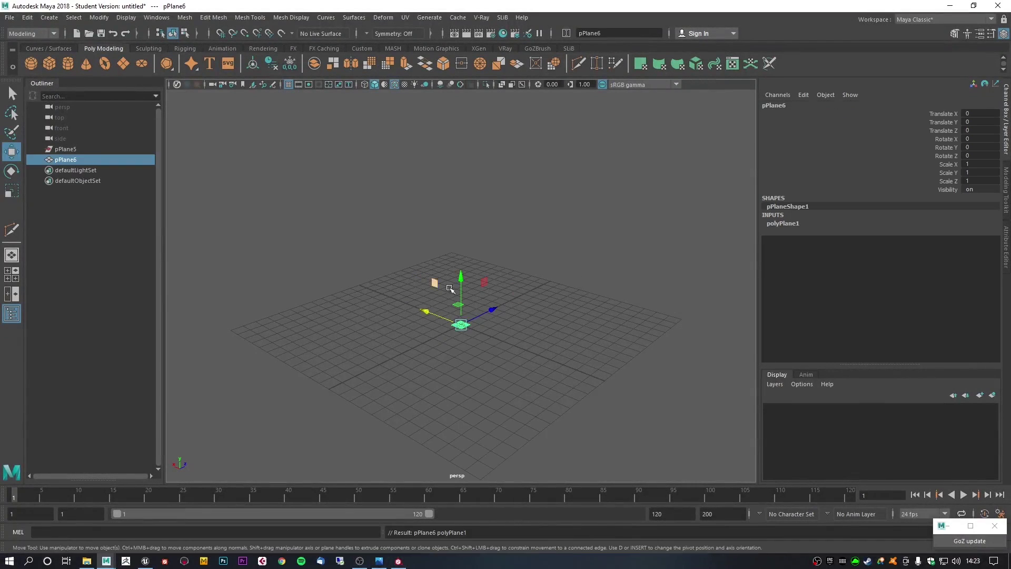
- In Maya, reduce the new plane's width and height subdivisions to 1
click(779, 223)
drag(978, 248, 981, 257)
text(1)
key(Return)
- Rotate the plane 90 degrees about Z and scale it into a tall narrow strip, 6.64 in X and 0.897 in Z
key(e)
drag(480, 298, 406, 216)
key(w)
key(r)
key(f)
drag(507, 285, 467, 285)
scroll(433, 224, down, 4)
- Cut lengthwise and crosswise edge loops into the strip with Multi-Cut and shift one crosswise loop downward
key(ctrl+shift+x)
ctrl+middle_click(462, 172)
key(q)
double_click(469, 230)
key(w)
middle_drag(458, 340, 457, 357)
key(q)
alt+middle_drag(467, 207, 491, 236)
- Scale the top and bottom centre vertices of the strip apart vertically to give both ends a point
key(F9)
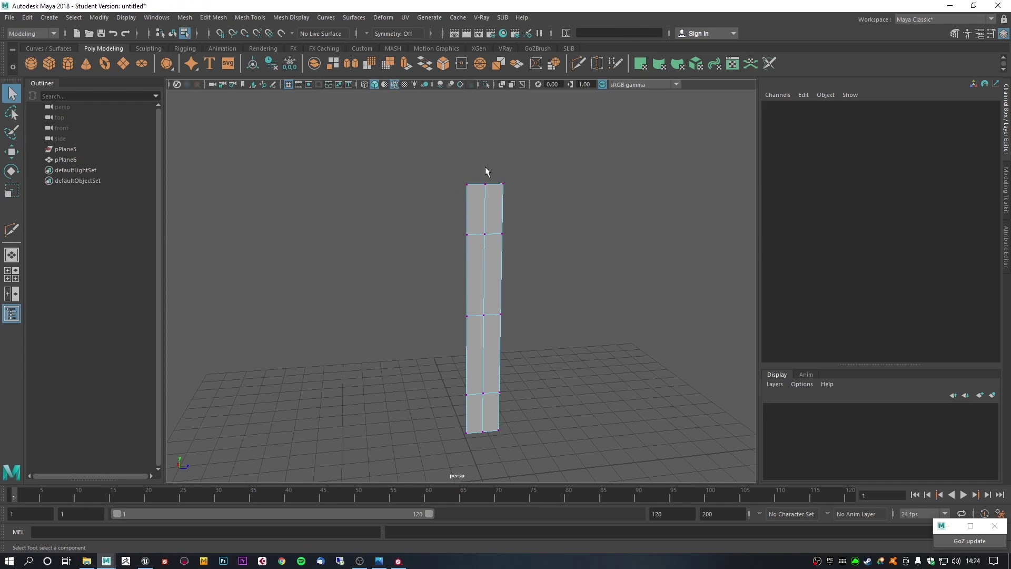
click(485, 184)
shift+click(482, 432)
key(r)
drag(484, 268, 483, 252)
key(F8)
scroll(484, 252, down, 1)
key(q)
alt+drag(460, 314, 476, 232)
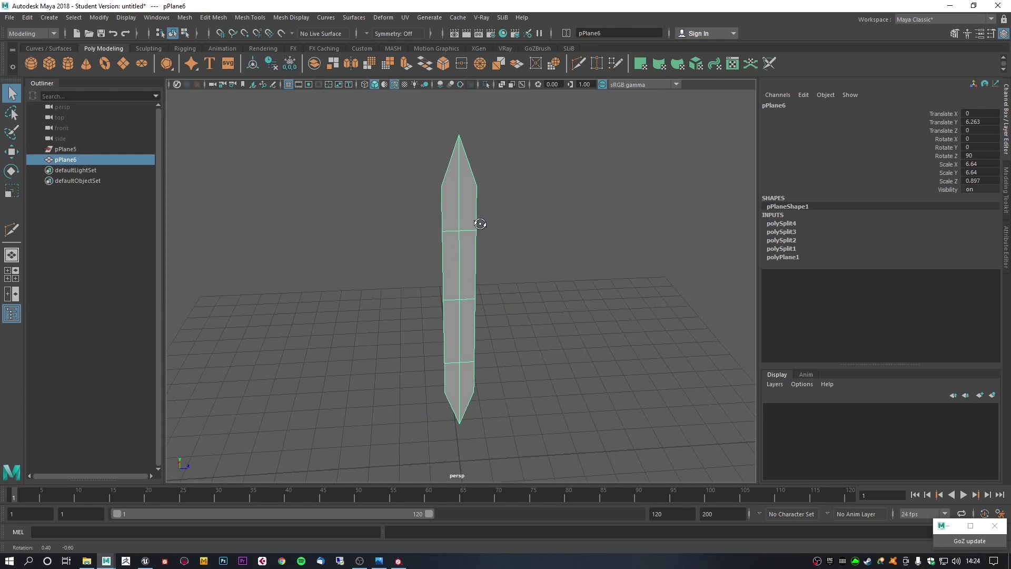
scroll(476, 232, up, 2)
right_drag(469, 193, 408, 184)
click(394, 131)
key(r)
drag(392, 128, 498, 169)
scroll(483, 204, down, 1)
alt+drag(483, 203, 495, 202)
scroll(474, 189, up, 1)
key(F8)
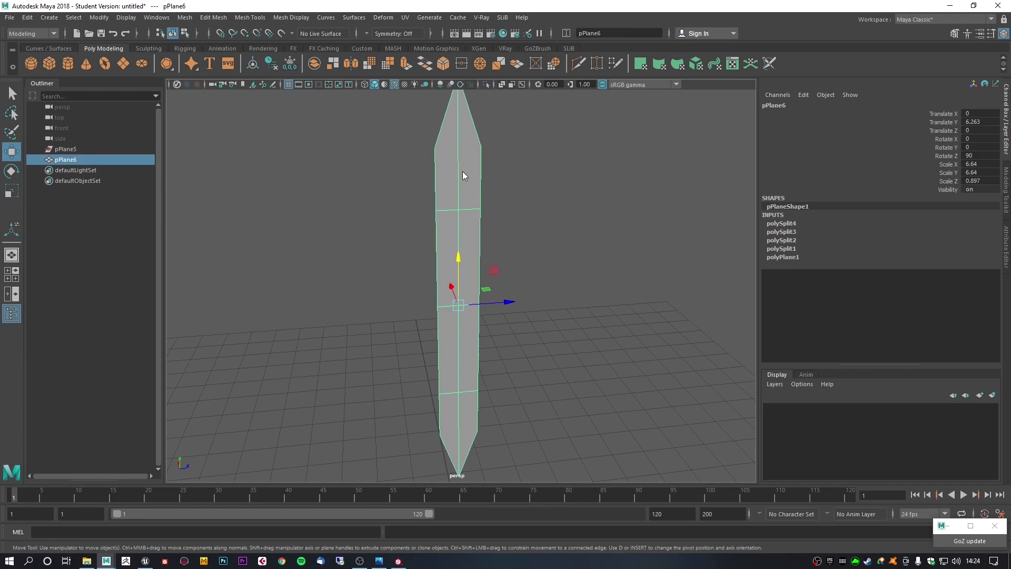
- Scale the strip's crosswise vertex rows to different widths so the outline tapers smoothly into a grass blade
right_drag(463, 172, 413, 172)
key(r)
drag(504, 146, 492, 142)
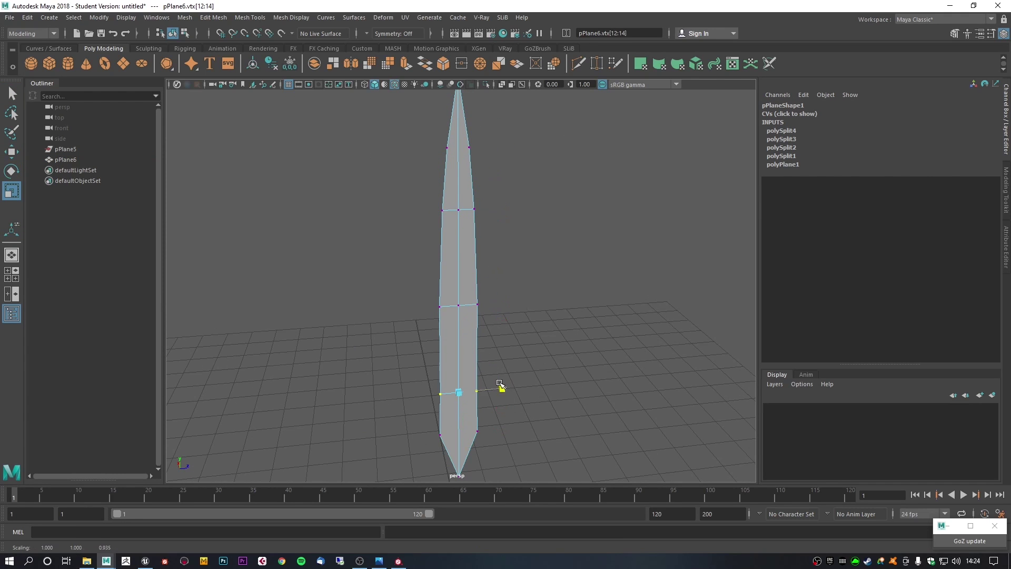
alt+middle_drag(499, 384, 510, 303)
drag(434, 340, 497, 363)
drag(485, 231, 506, 238)
alt+drag(564, 284, 550, 260)
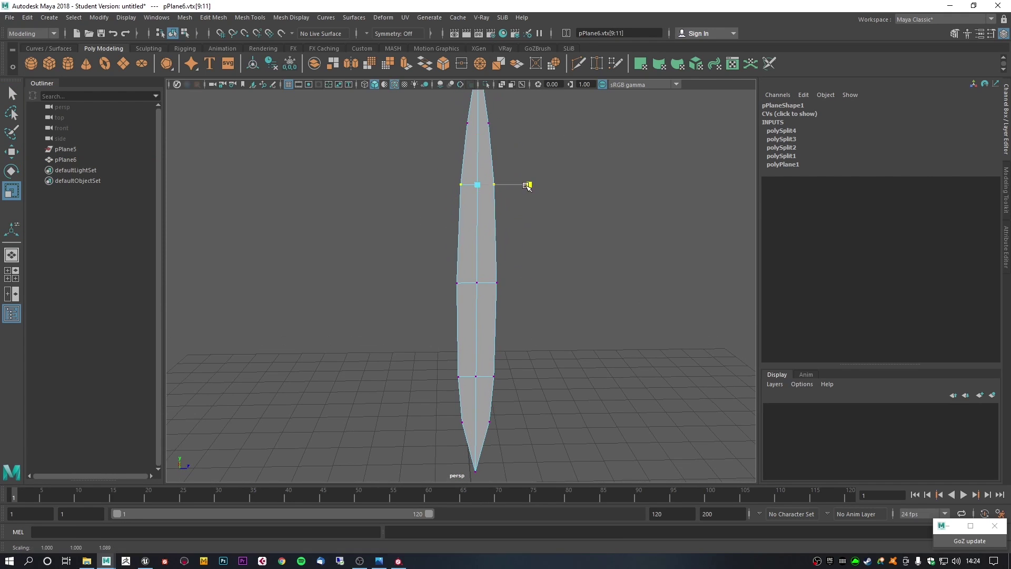
alt+drag(527, 185, 483, 253)
- Select the blade's lengthwise centre edge loop and offset it in depth to crease the blade
right_drag(483, 252, 483, 226)
double_click(463, 248)
key(w)
click(515, 278)
key(ctrl+z)
key(q)
alt+drag(449, 271, 492, 287)
- Select groups of the blade's vertices and shift them in depth to give the blade a slight bend
right_drag(492, 242, 457, 243)
drag(508, 195, 433, 214)
key(w)
alt+drag(525, 138, 451, 200)
middle_drag(452, 173, 456, 160)
key(ctrl+z)
alt+drag(457, 169, 514, 177)
drag(519, 178, 446, 196)
alt+drag(463, 210, 465, 237)
drag(519, 253, 477, 285)
drag(454, 270, 449, 305)
drag(507, 178, 296, 156)
click(295, 156)
alt+drag(369, 201, 429, 237)
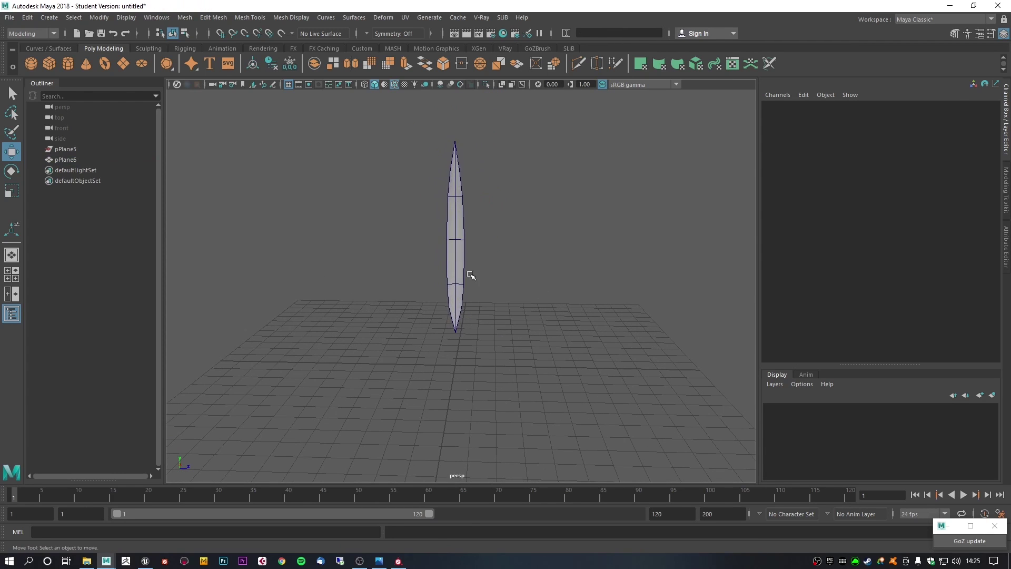
- Duplicate the grass blade and place the copies beside the original, moving and tilting them to start a clump
click(455, 240)
key(ctrl+d)
drag(497, 245, 530, 271)
key(e)
key(w)
shift+drag(526, 255, 474, 257)
key(e)
key(w)
key(e)
key(w)
key(e)
- Duplicate existing blades again and spread the new copies around the clump at varied angles
drag(407, 289, 433, 311)
click(418, 295)
key(q)
scroll(442, 271, down, 1)
key(ctrl+d)
key(w)
drag(442, 272, 516, 278)
key(e)
key(w)
drag(423, 250, 452, 285)
click(477, 317)
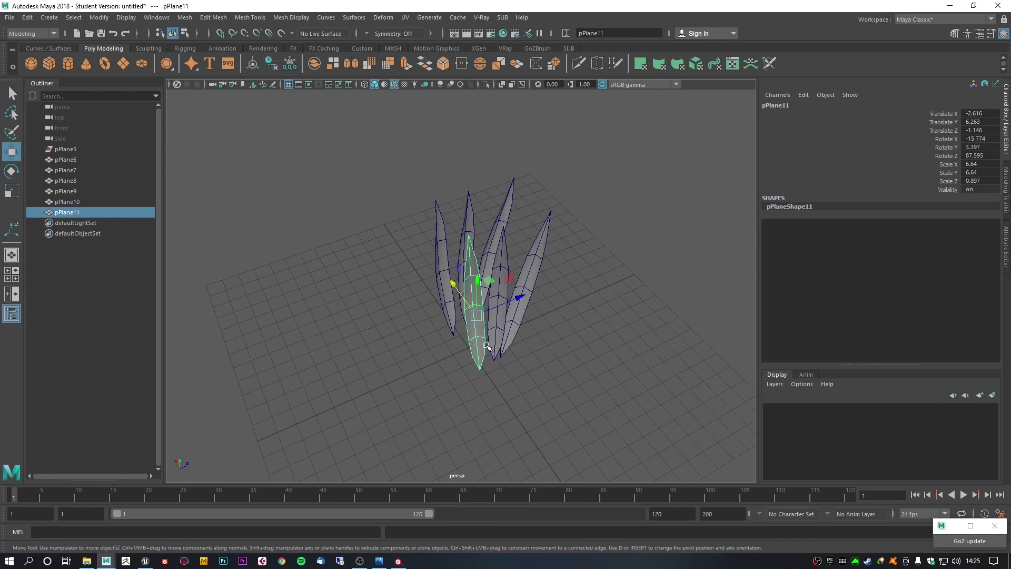
- Rotate and reposition individual blades to vary their lean and bring the clump closer together
key(e)
drag(479, 318, 452, 328)
key(w)
alt+drag(458, 316, 420, 274)
click(446, 266)
key(e)
key(w)
drag(492, 276, 453, 253)
click(478, 254)
key(e)
key(w)
alt+drag(492, 272, 421, 239)
alt+right_drag(422, 242, 380, 253)
click(440, 248)
drag(445, 196, 402, 201)
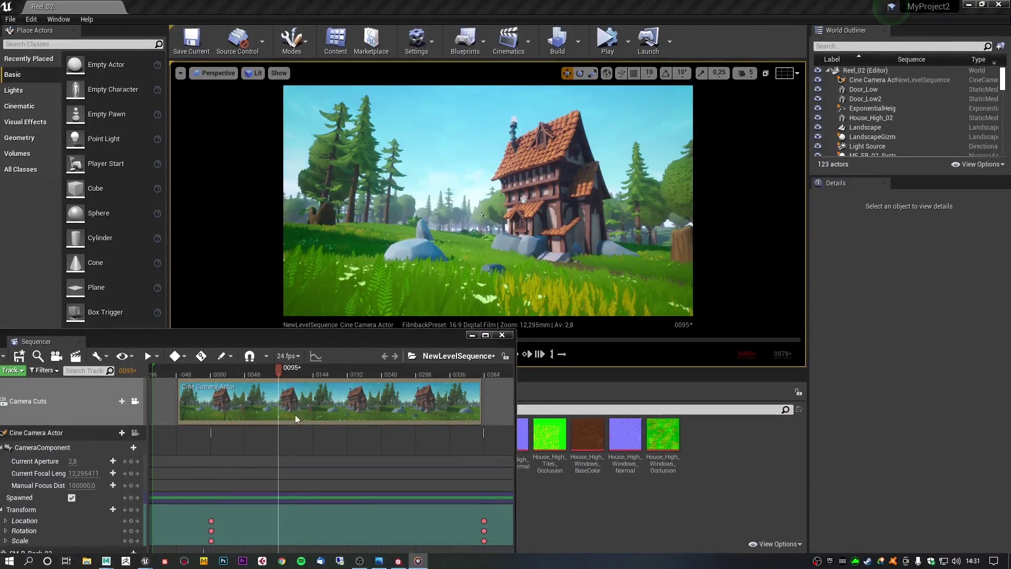
- Switch to Unreal Engine, maximize the Sequencer and examine the cine camera's first and last transform keys
drag(290, 344, 448, 412)
drag(412, 375, 431, 318)
double_click(431, 319)
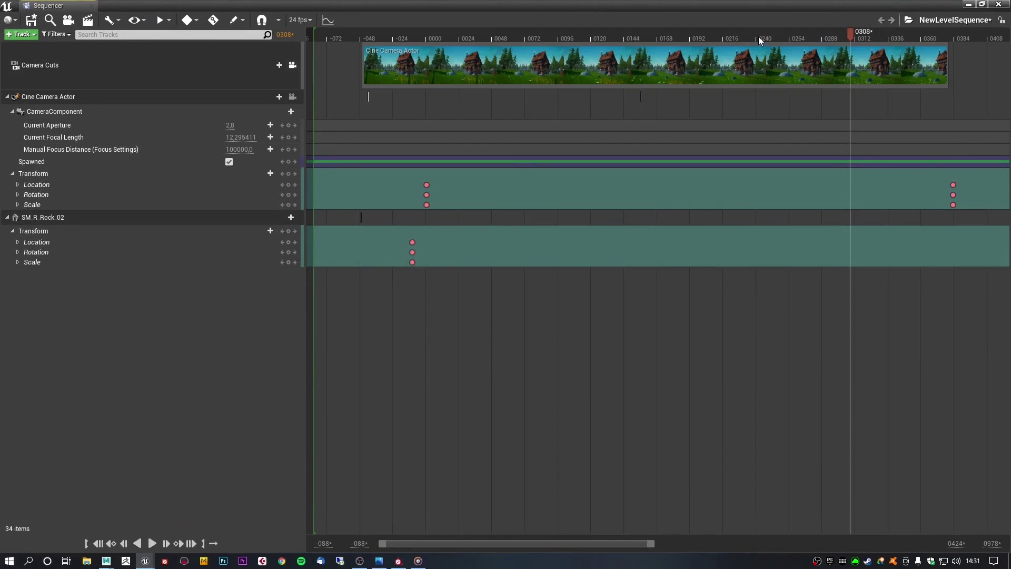
drag(758, 38, 473, 89)
drag(409, 175, 453, 220)
drag(921, 171, 979, 232)
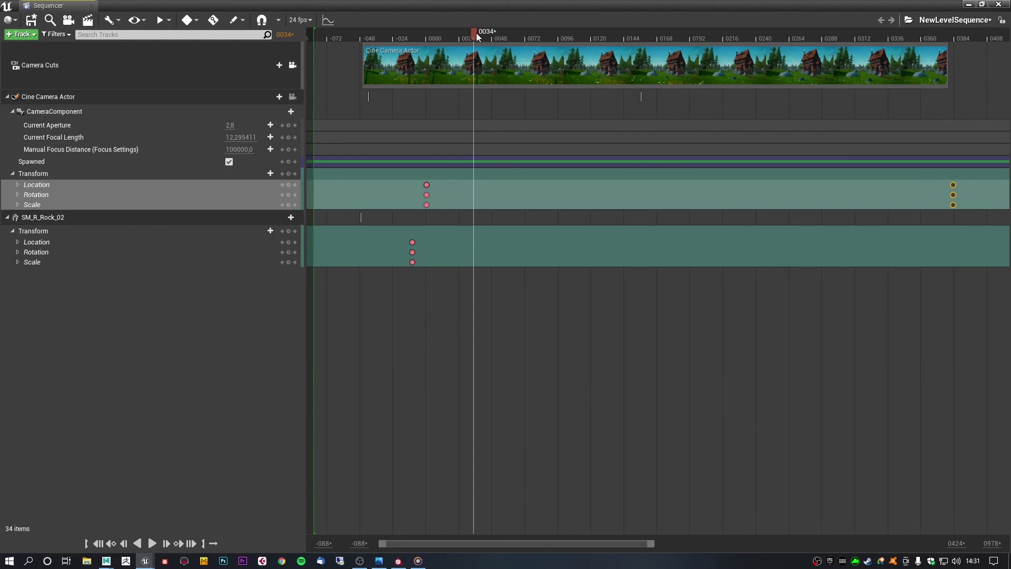
- Scrub the camera sequence, move the Sequencer window out of the way and play the shot in the viewport
drag(579, 48, 745, 56)
drag(640, 11, 1010, 180)
key(Up)
key(space)
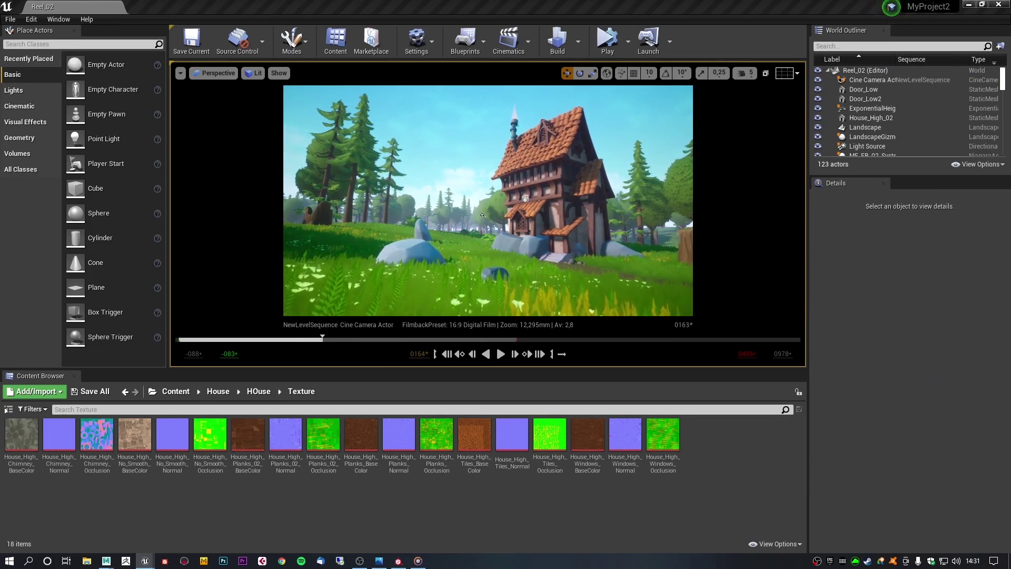
click(58, 19)
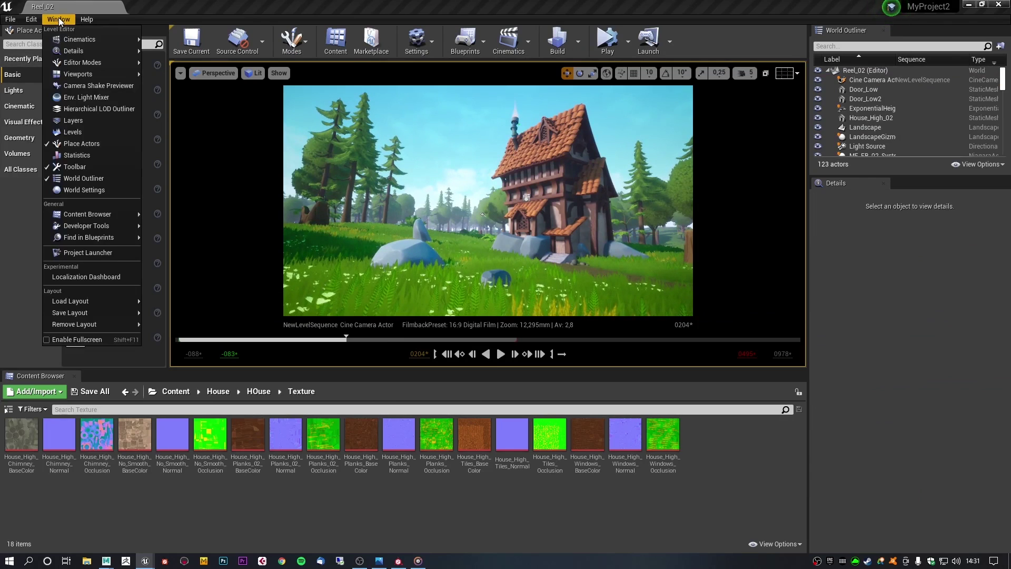
mouse_move(68, 37)
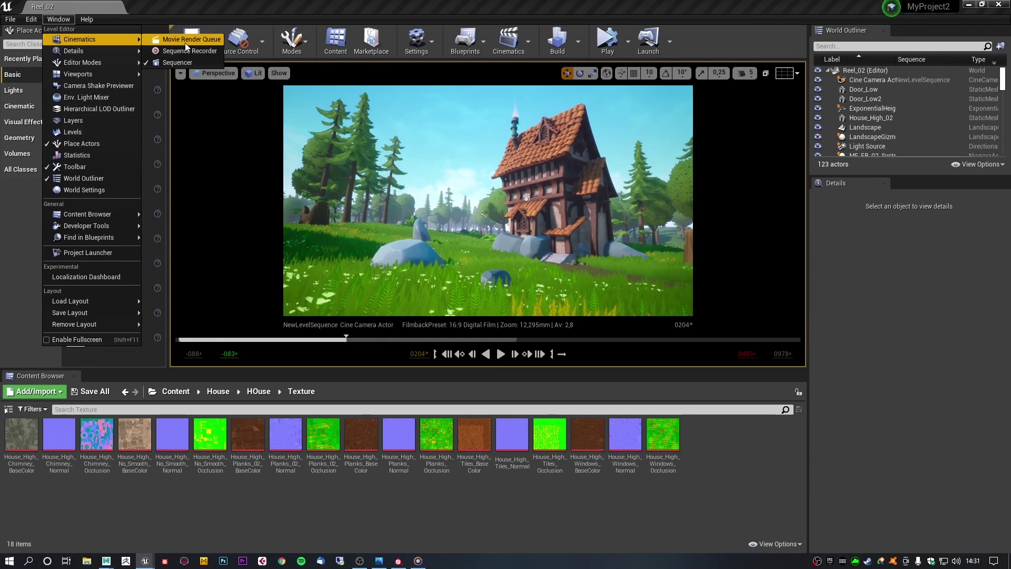
click(507, 512)
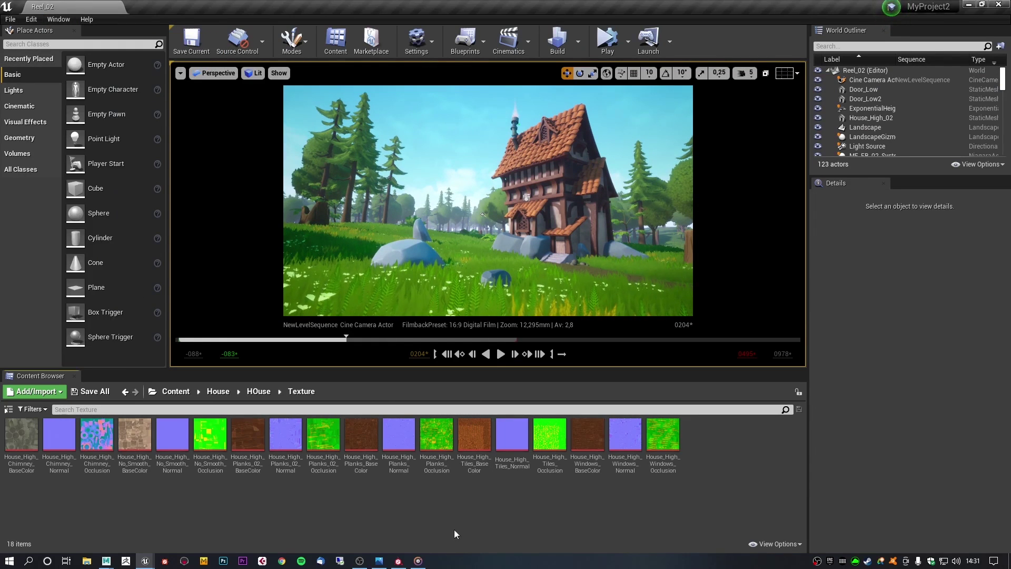
- Open the Movie Render Queue and add NewLevelSequence as a render job
click(59, 19)
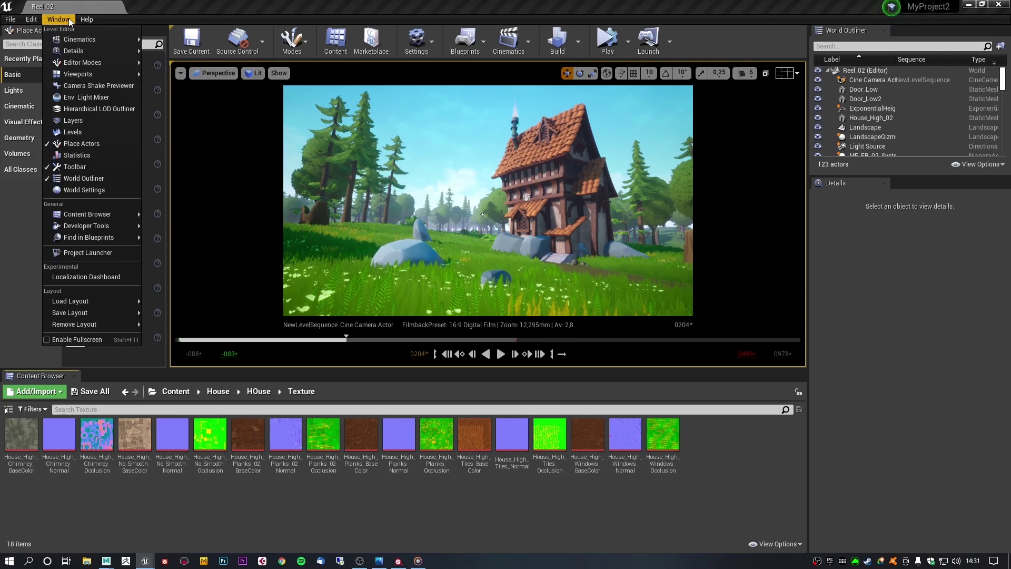
mouse_move(95, 40)
click(191, 42)
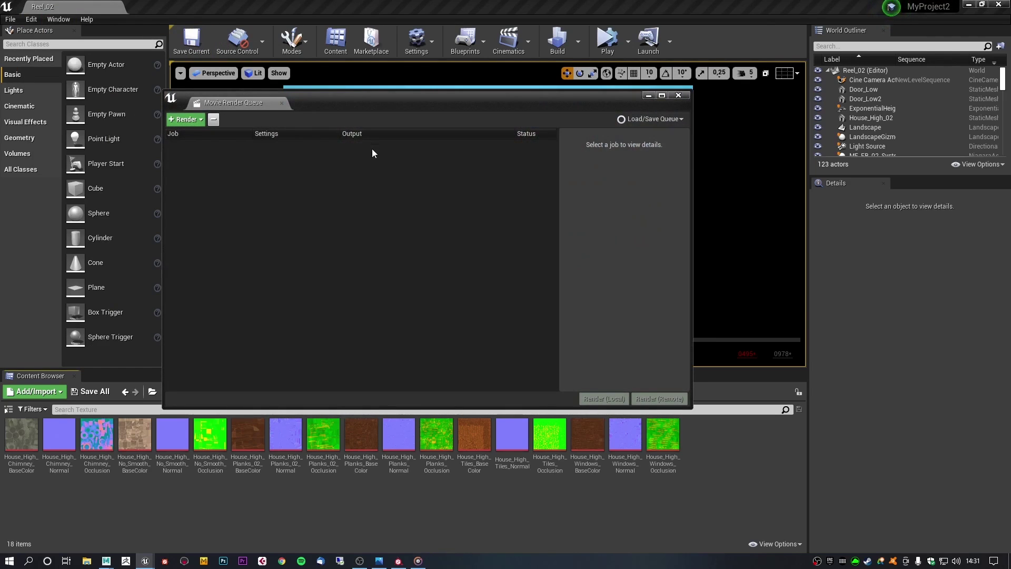
click(185, 120)
click(214, 198)
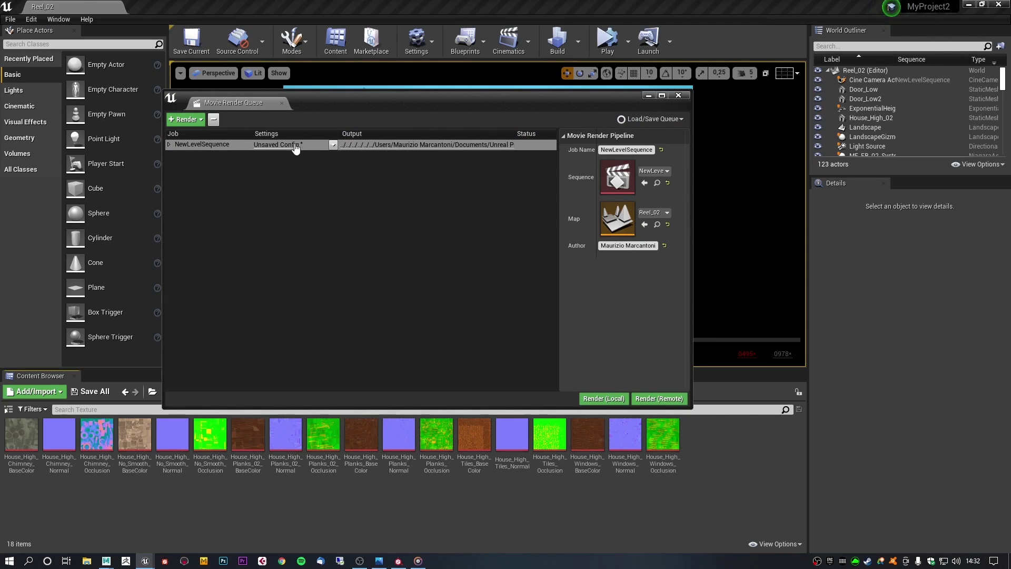
- In the render job's settings, add the .exr Sequence [16bit] output and disable the .jpg Sequence [8bit] output
click(278, 144)
drag(418, 109, 354, 123)
click(293, 135)
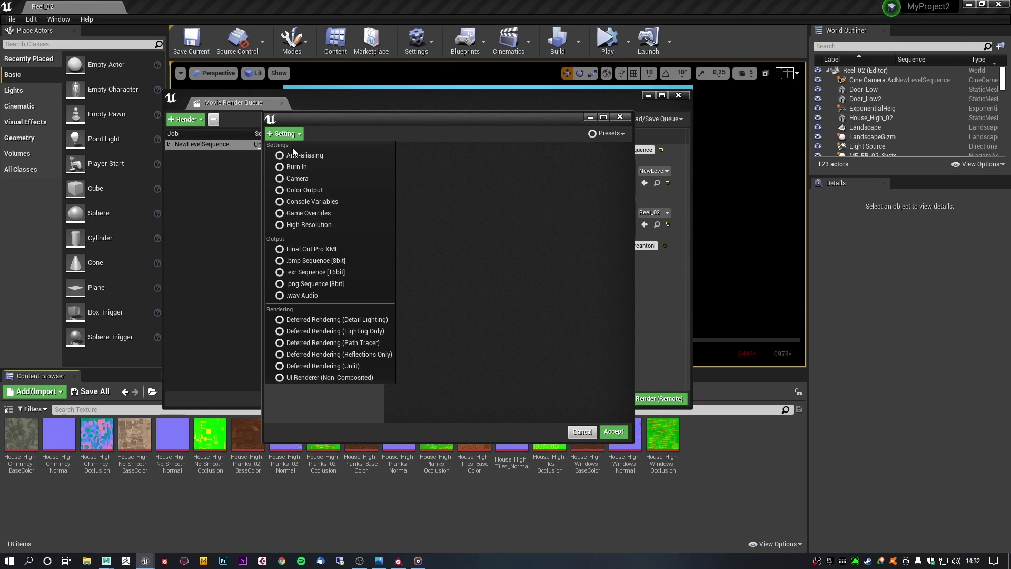
click(303, 273)
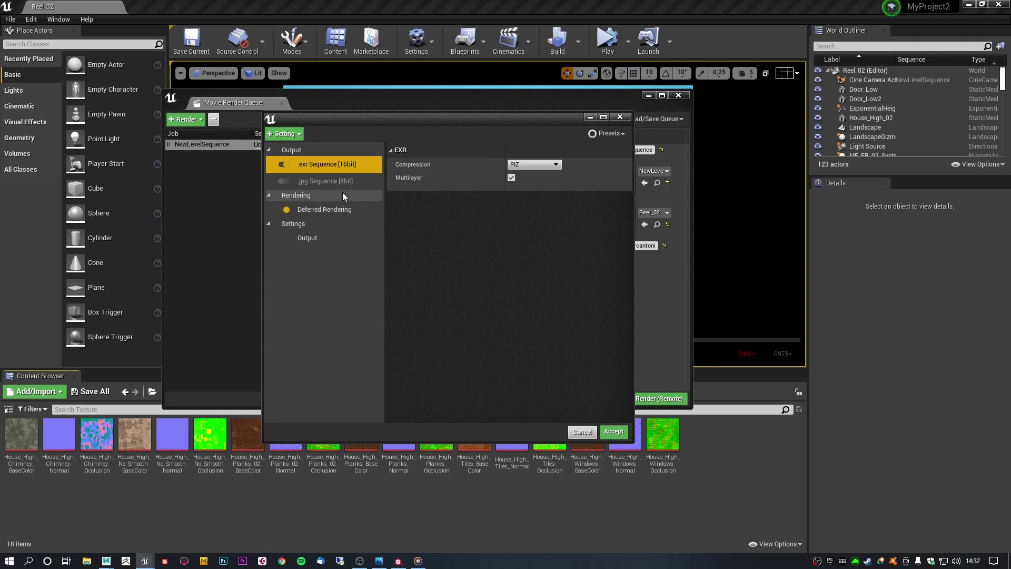
- Add the Anti-aliasing setting to the render job and set its Temporal Sample Count to 16
click(290, 134)
click(293, 151)
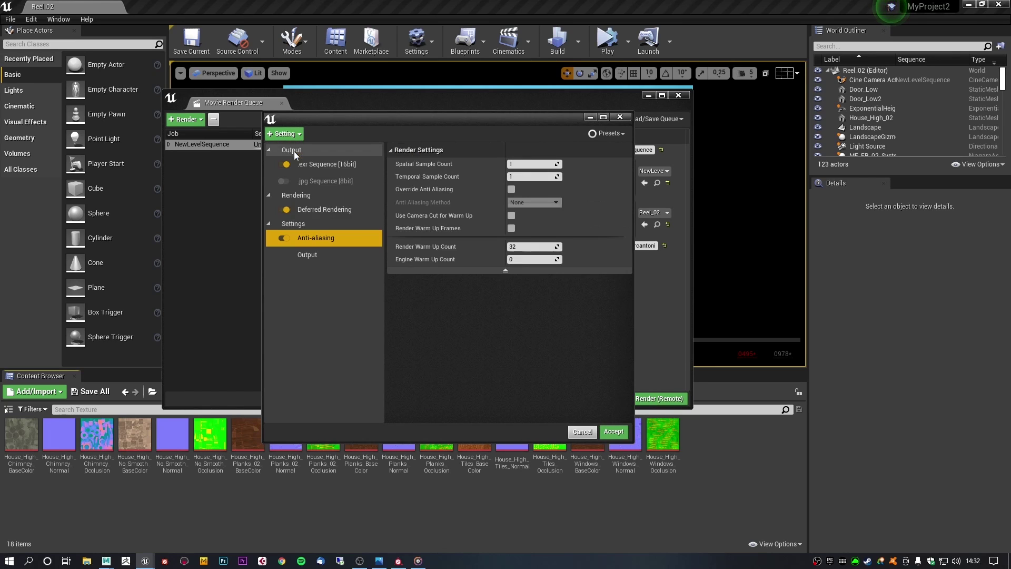
click(521, 176)
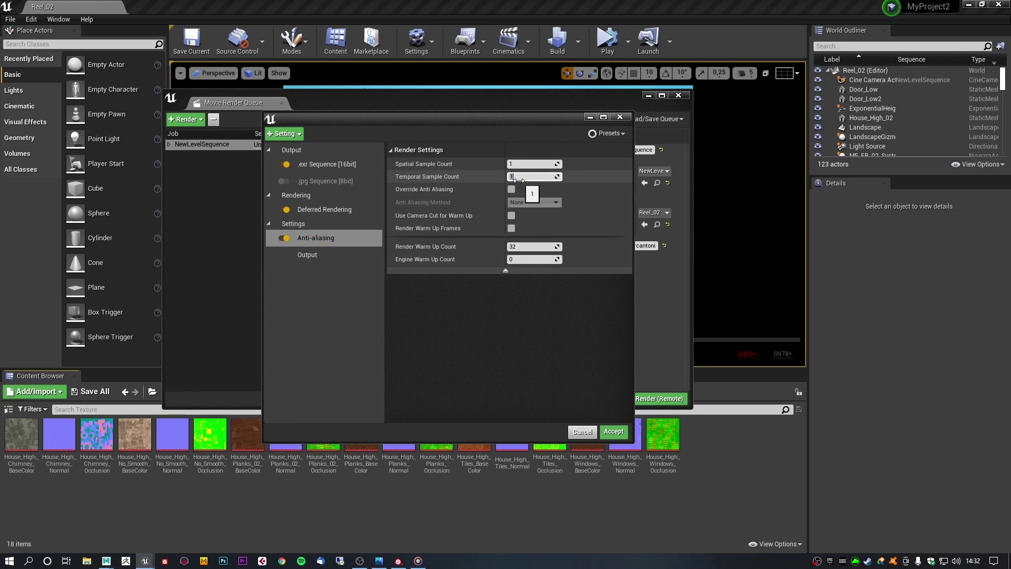
text(16)
key(Return)
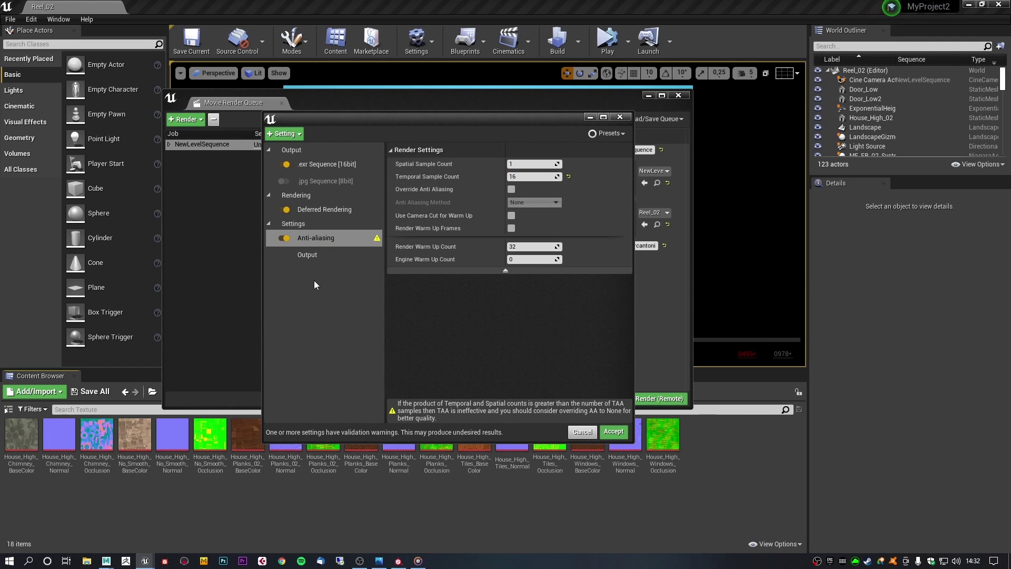